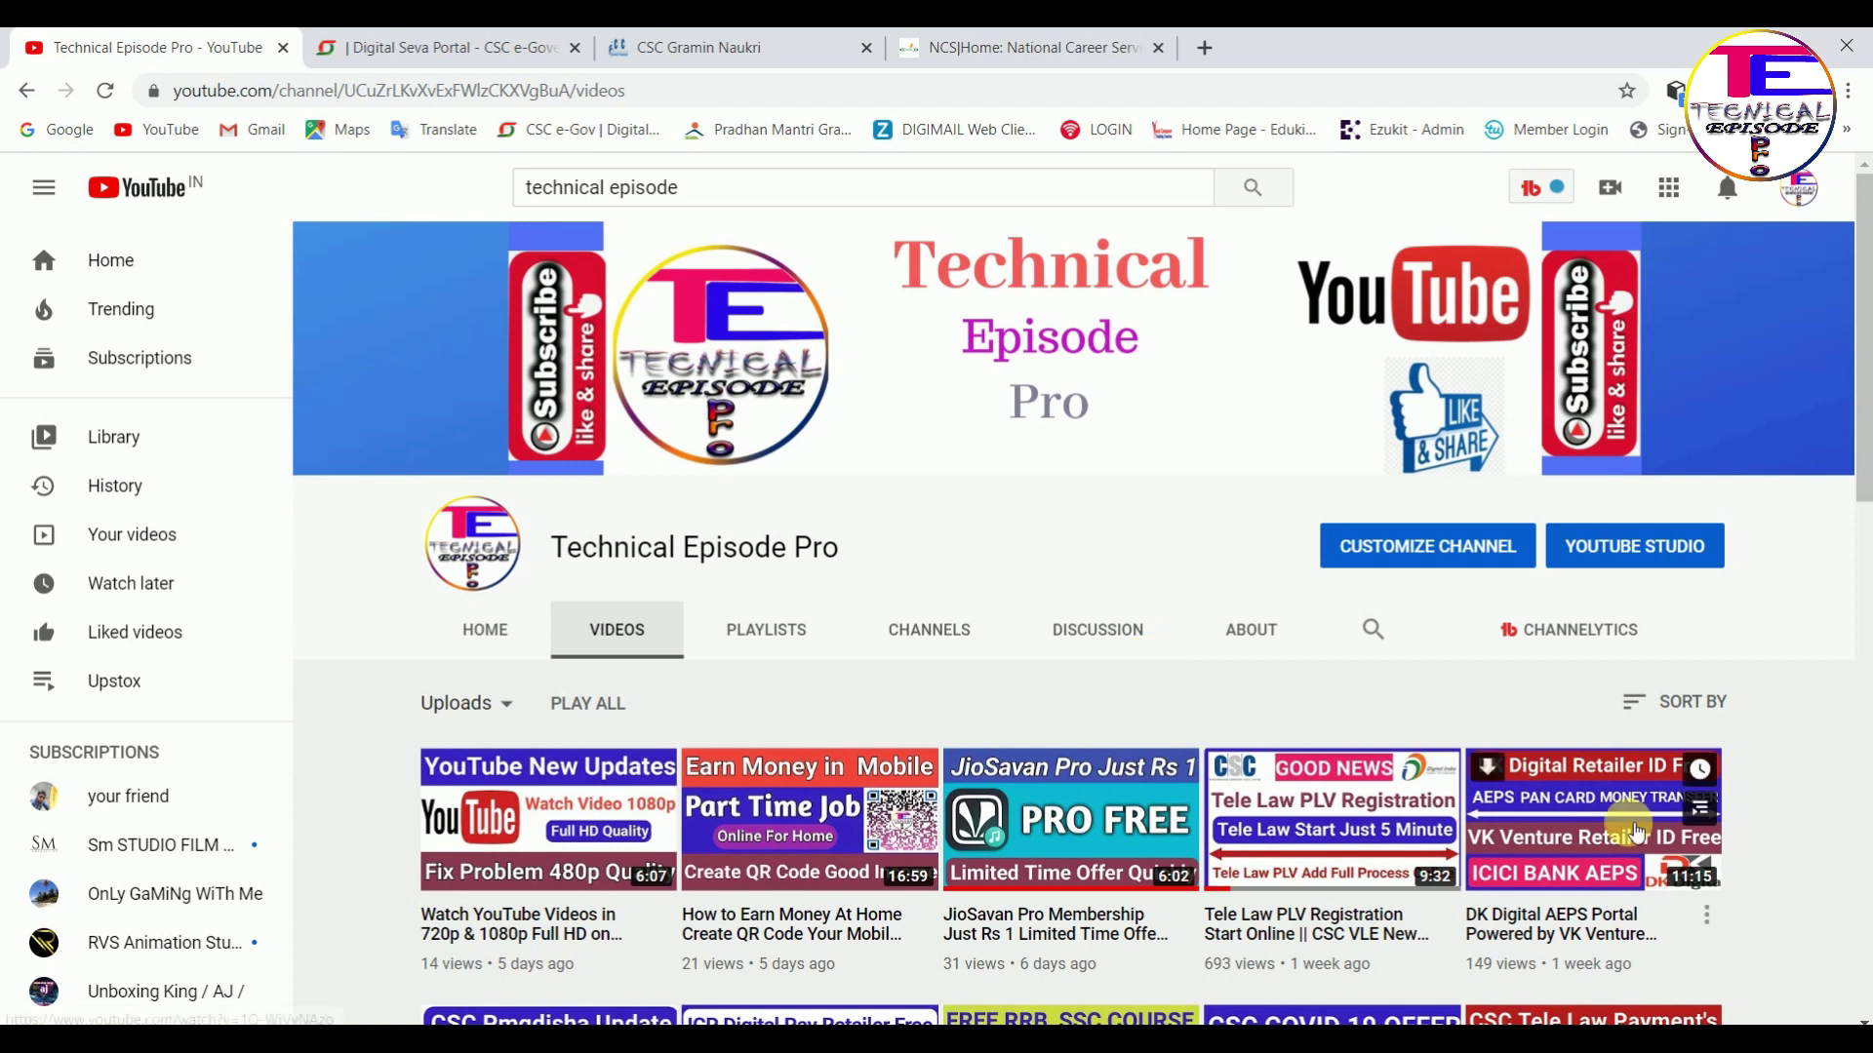
Switch to the Digital Seva Portal dashboard and open the details of the newly arrived Gramin Naukri service
left_click(478, 44)
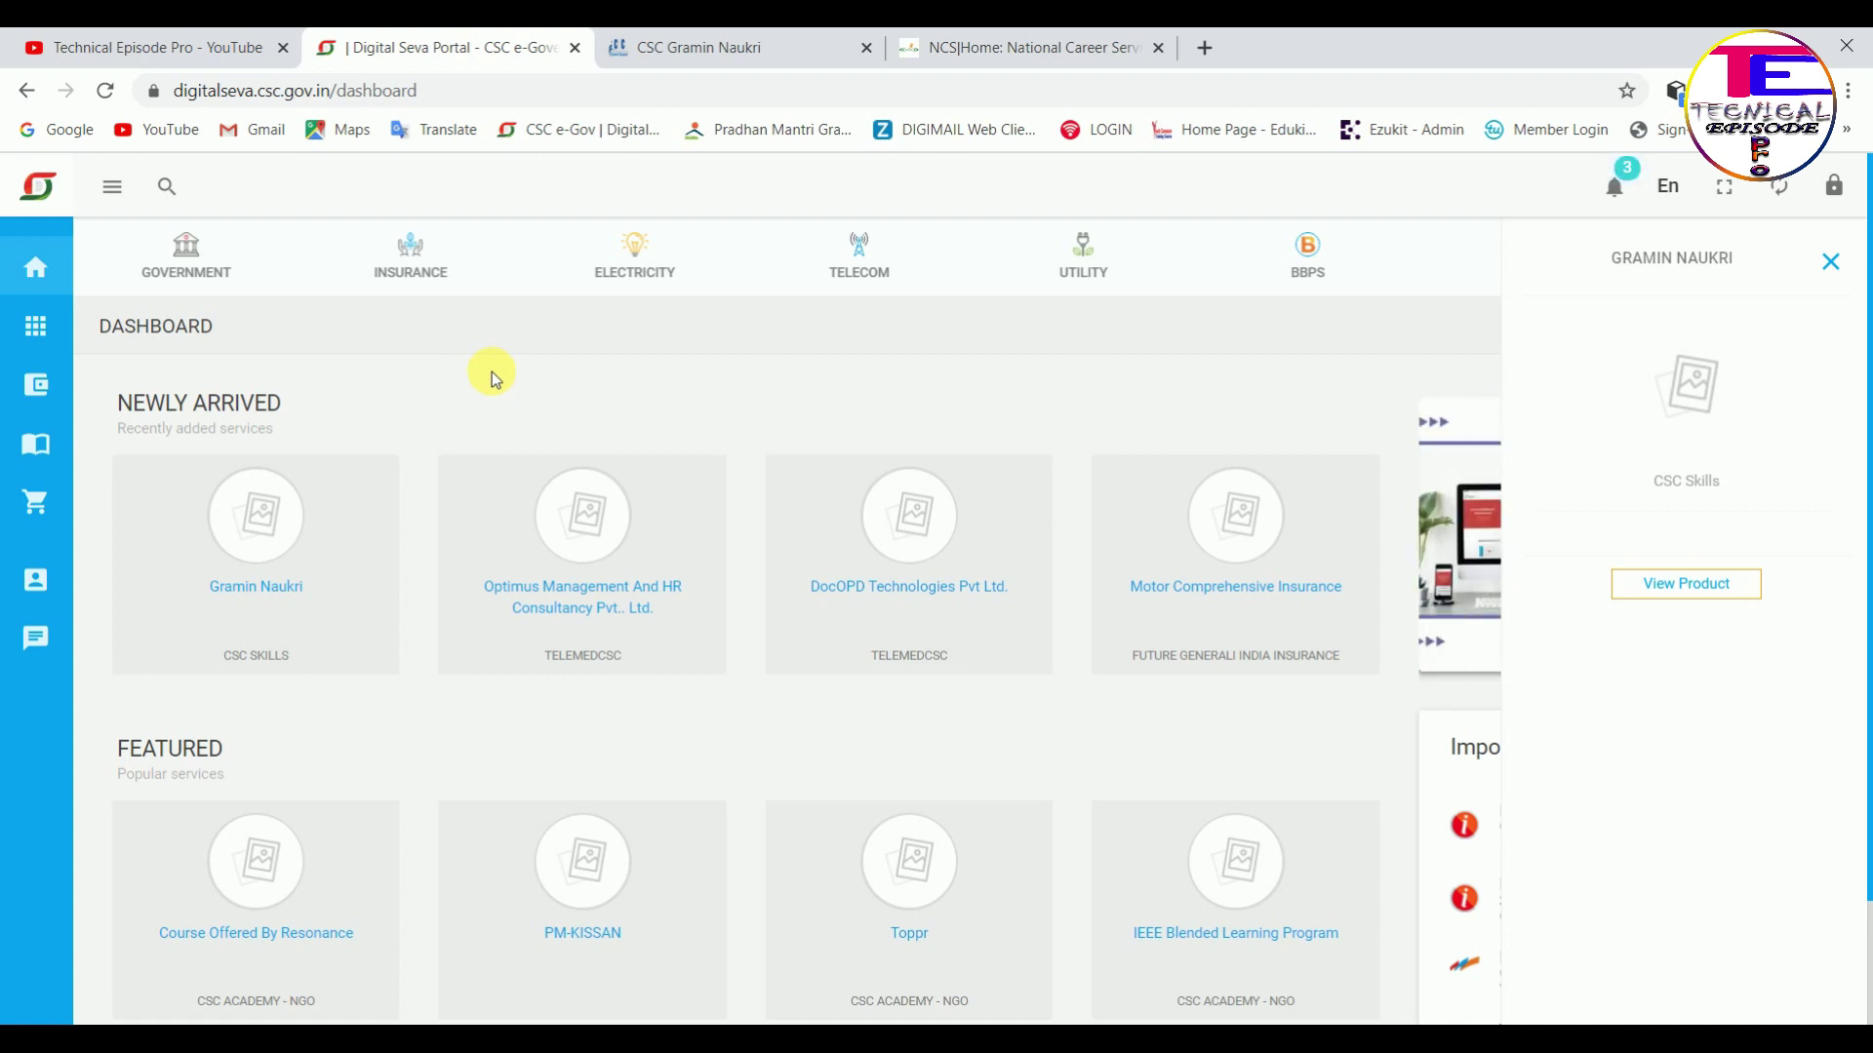
left_click(1831, 261)
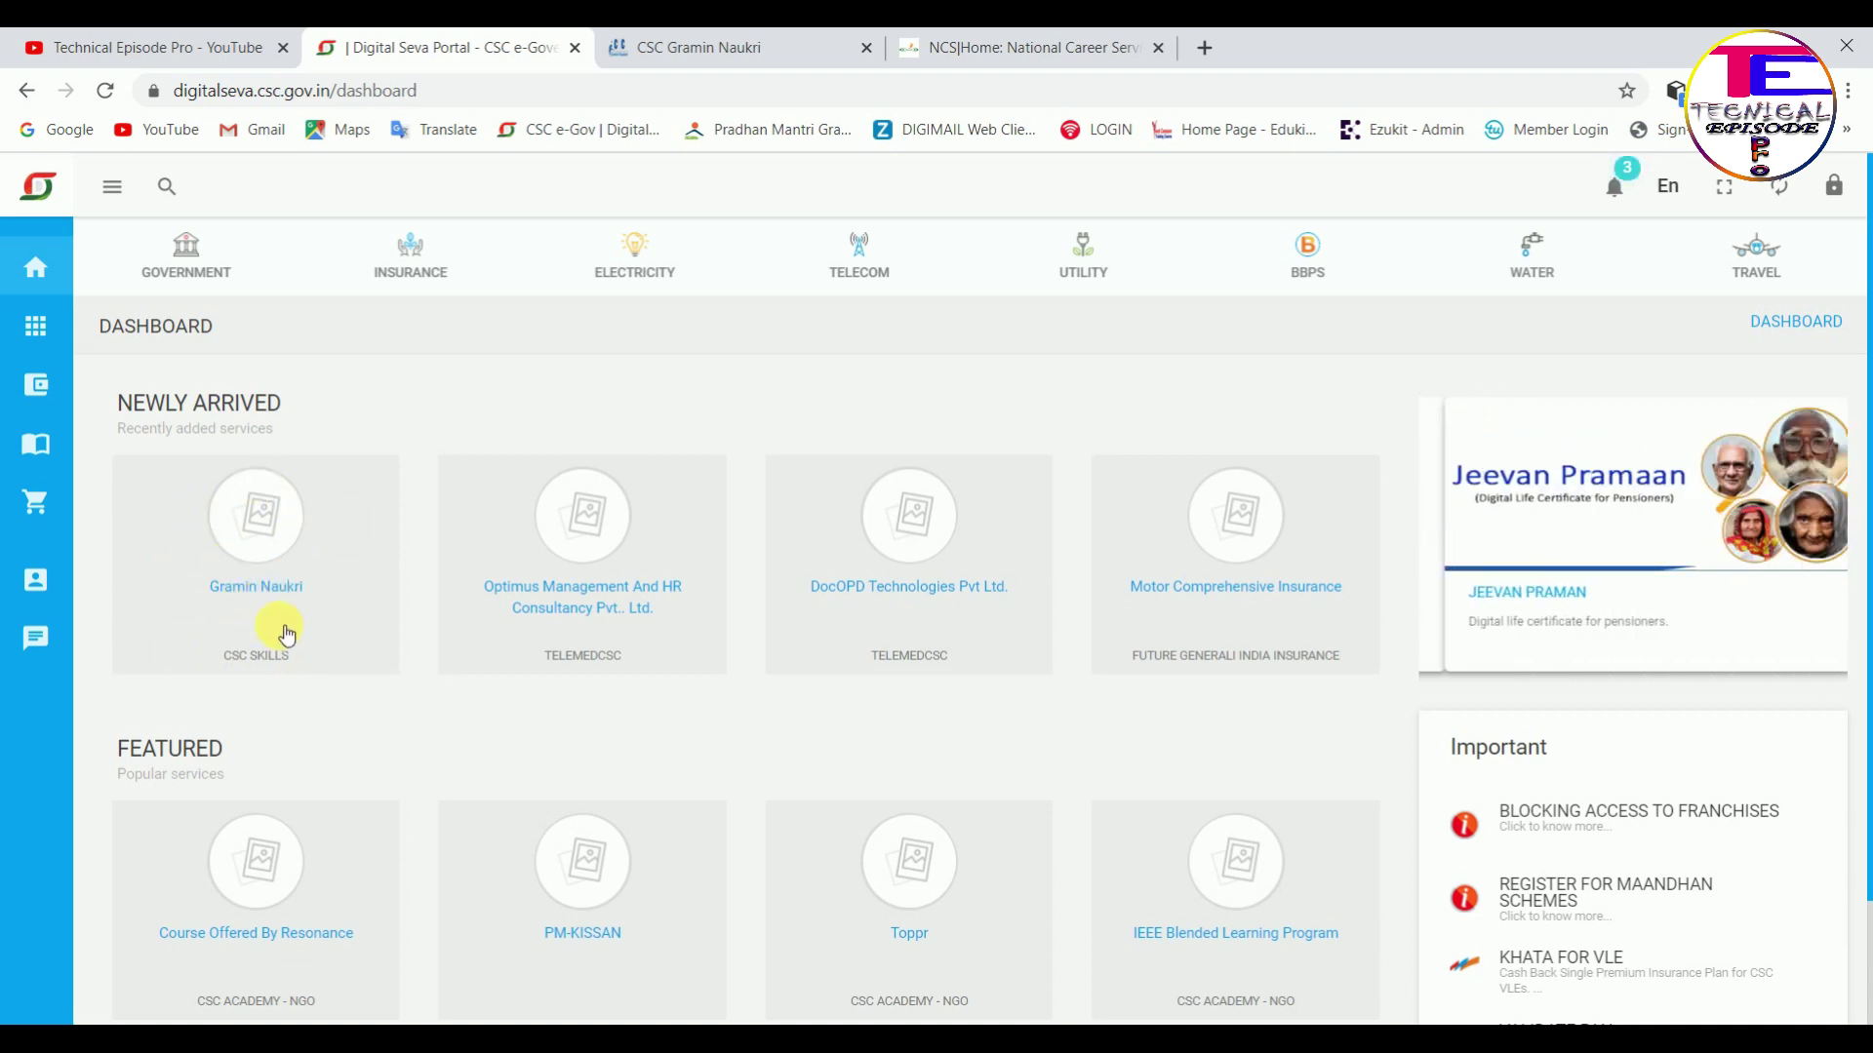
left_click(265, 577)
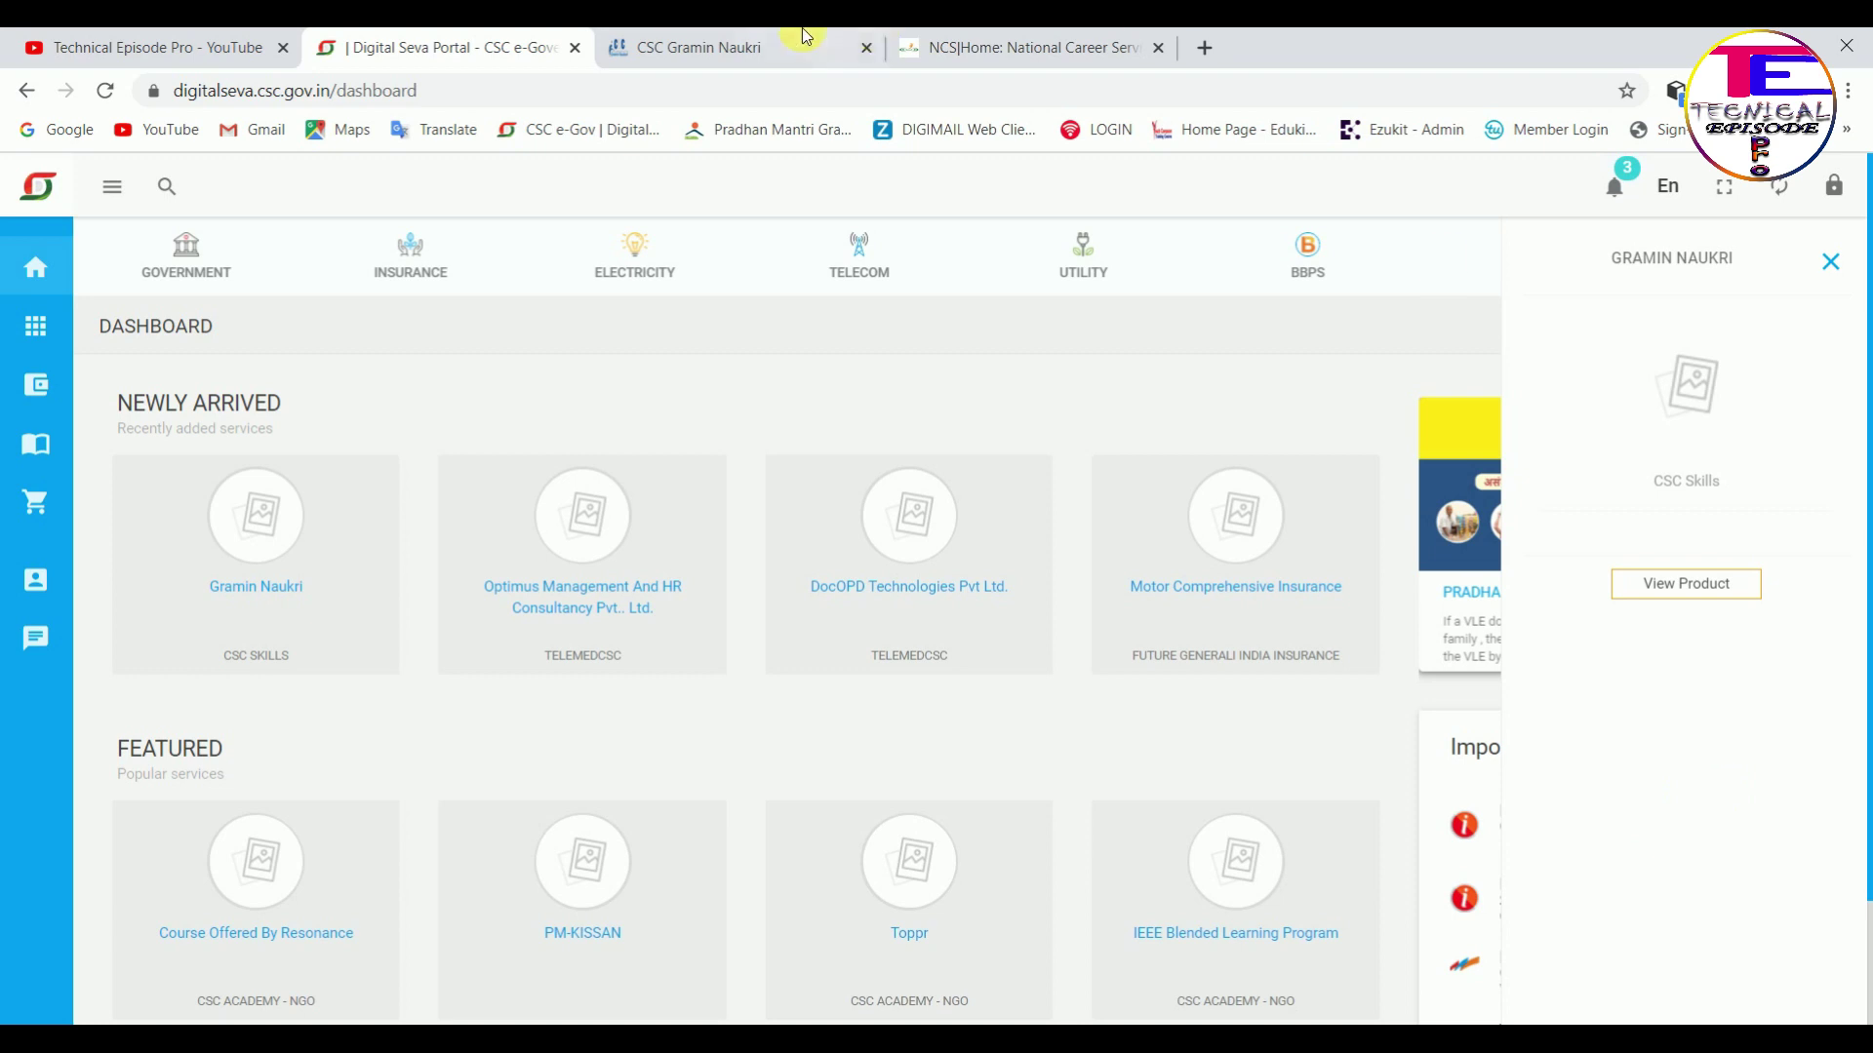
View the CSC Gramin Naukri site's achievements section and the National Career Service homepage with its web address
left_click(761, 41)
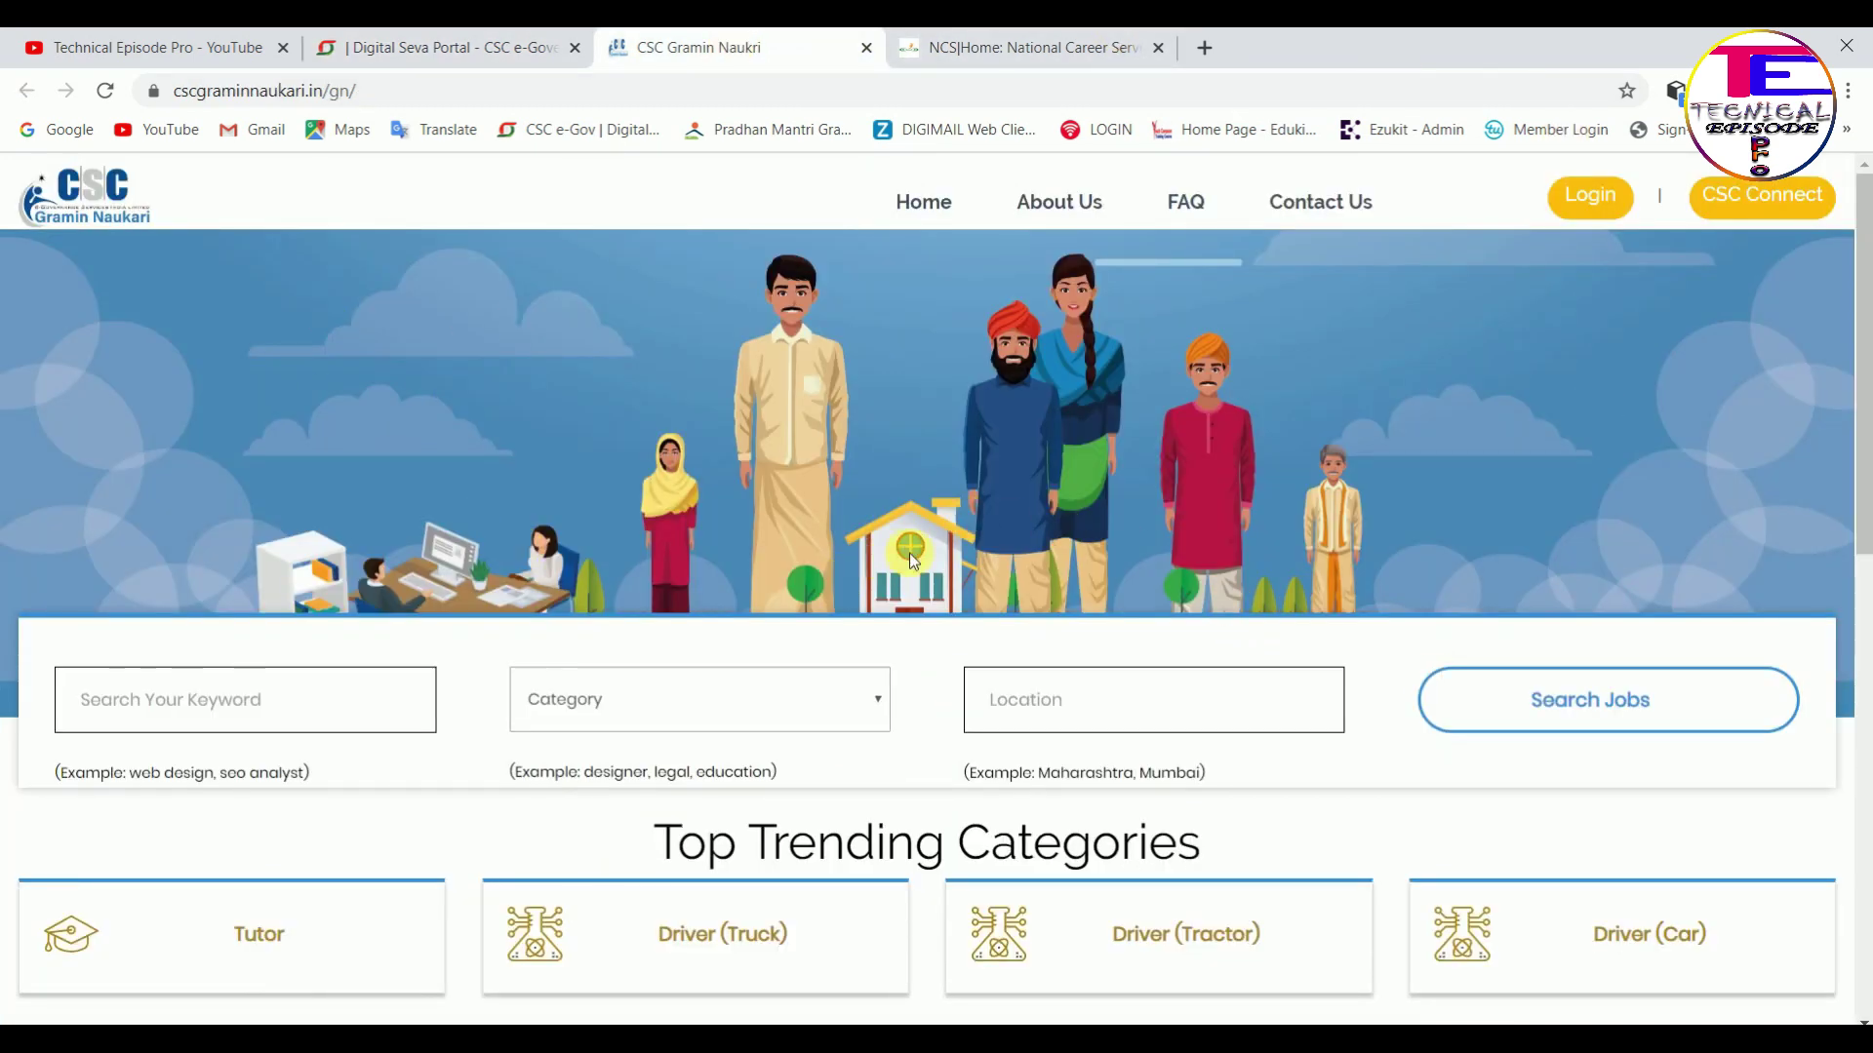
scroll(923, 540, "down", 7)
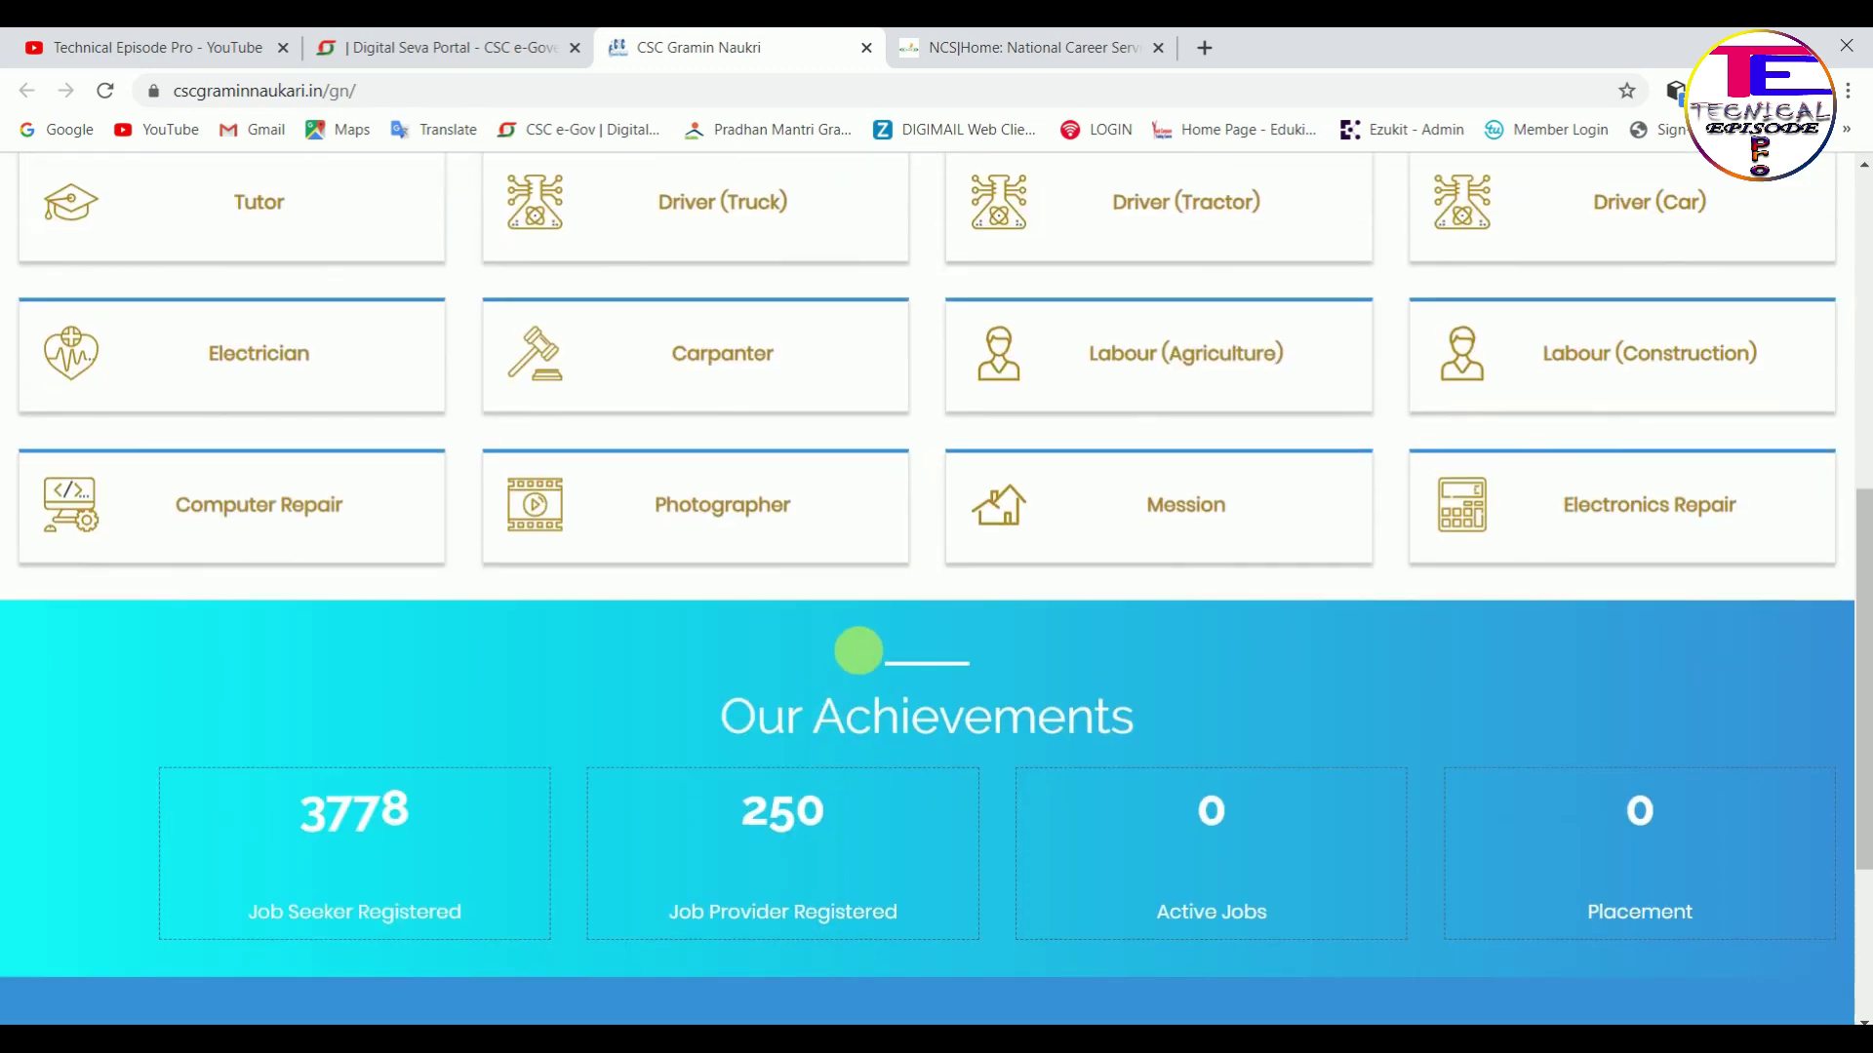
left_click(1006, 37)
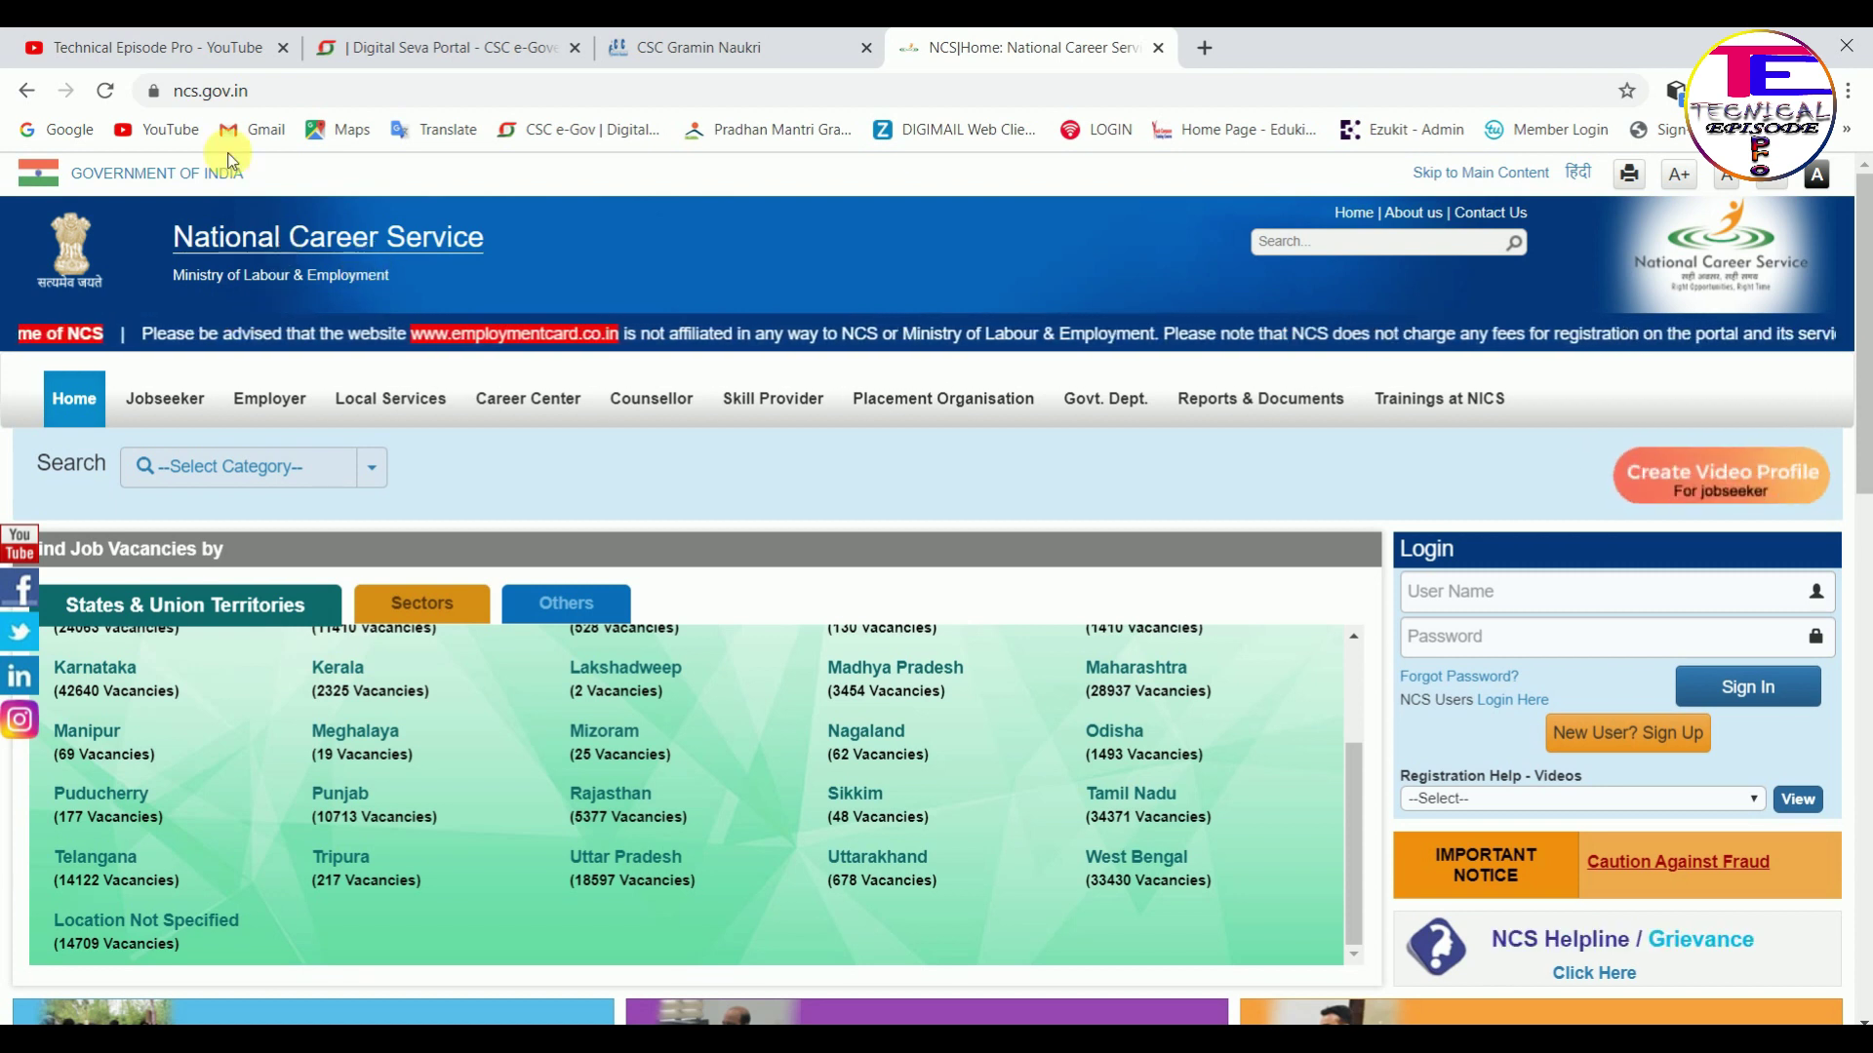
left_click(283, 91)
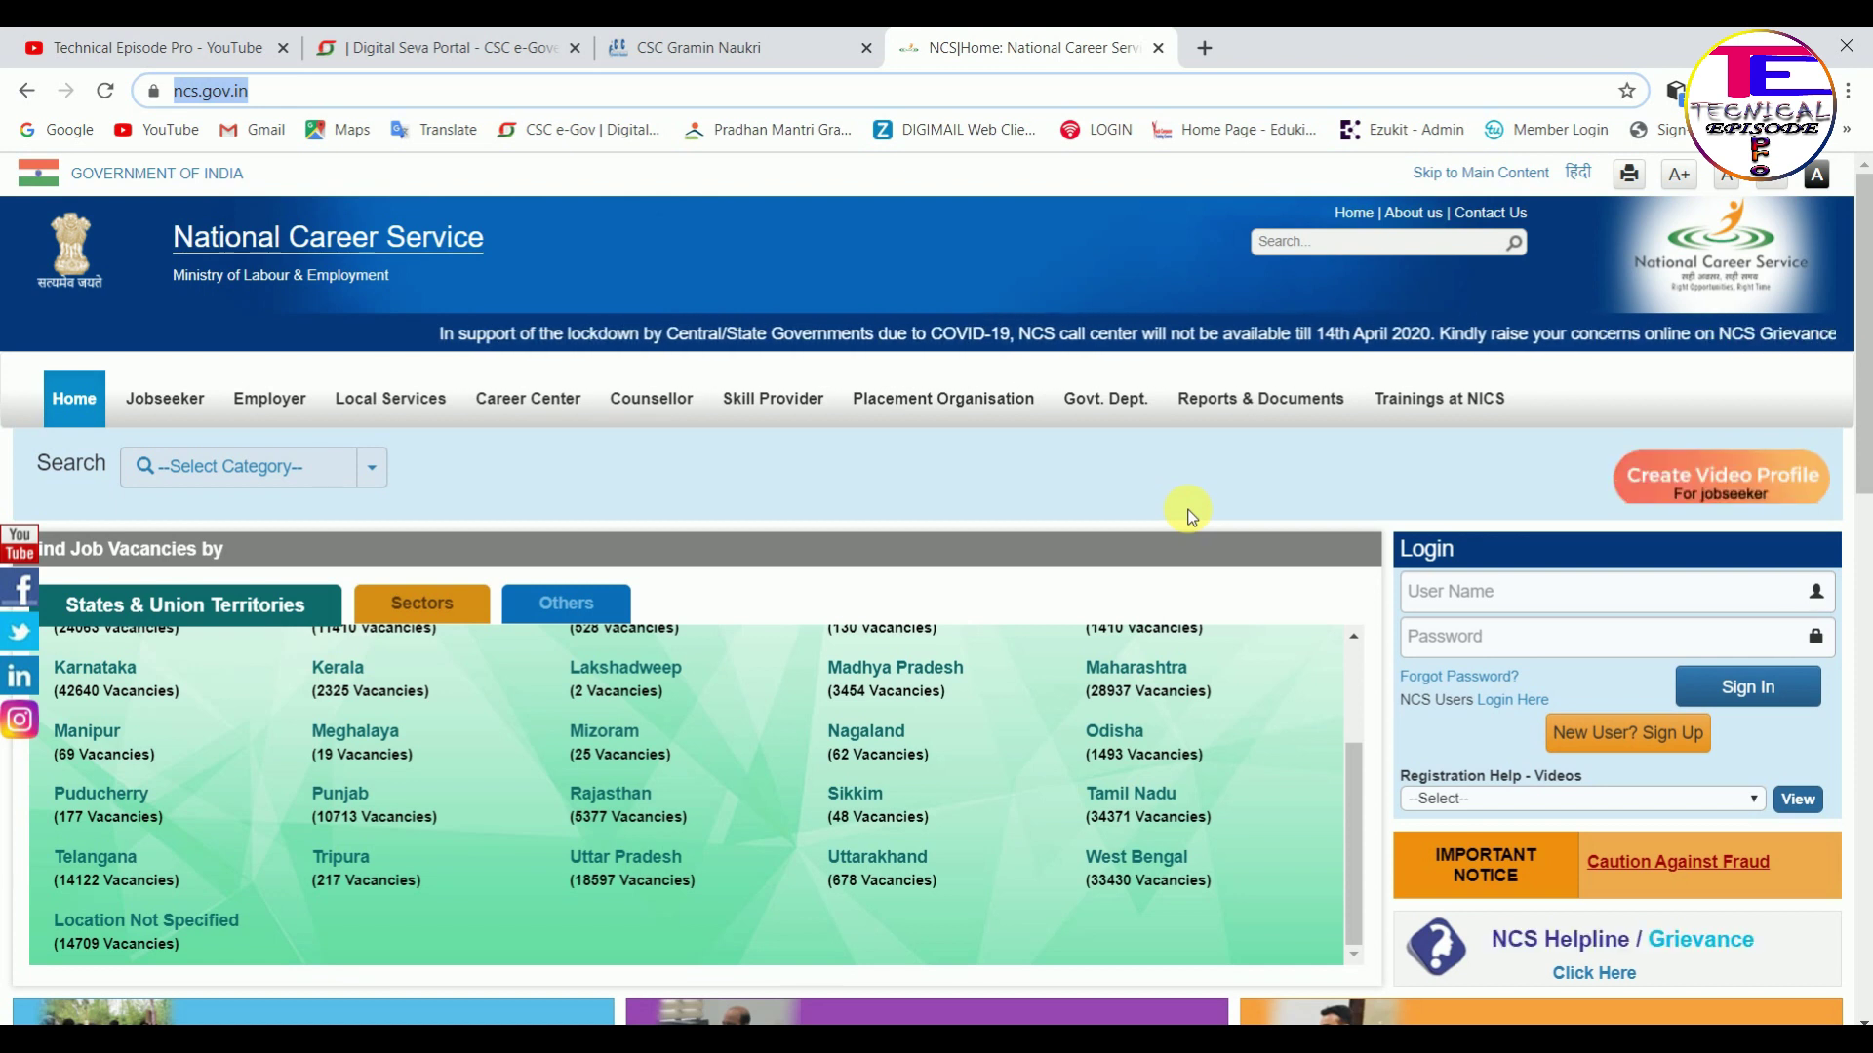
Return to the CSC Gramin Naukri homepage and examine its trending job categories, achievements and job search category options
left_click(744, 39)
scroll(719, 346, "up", 8)
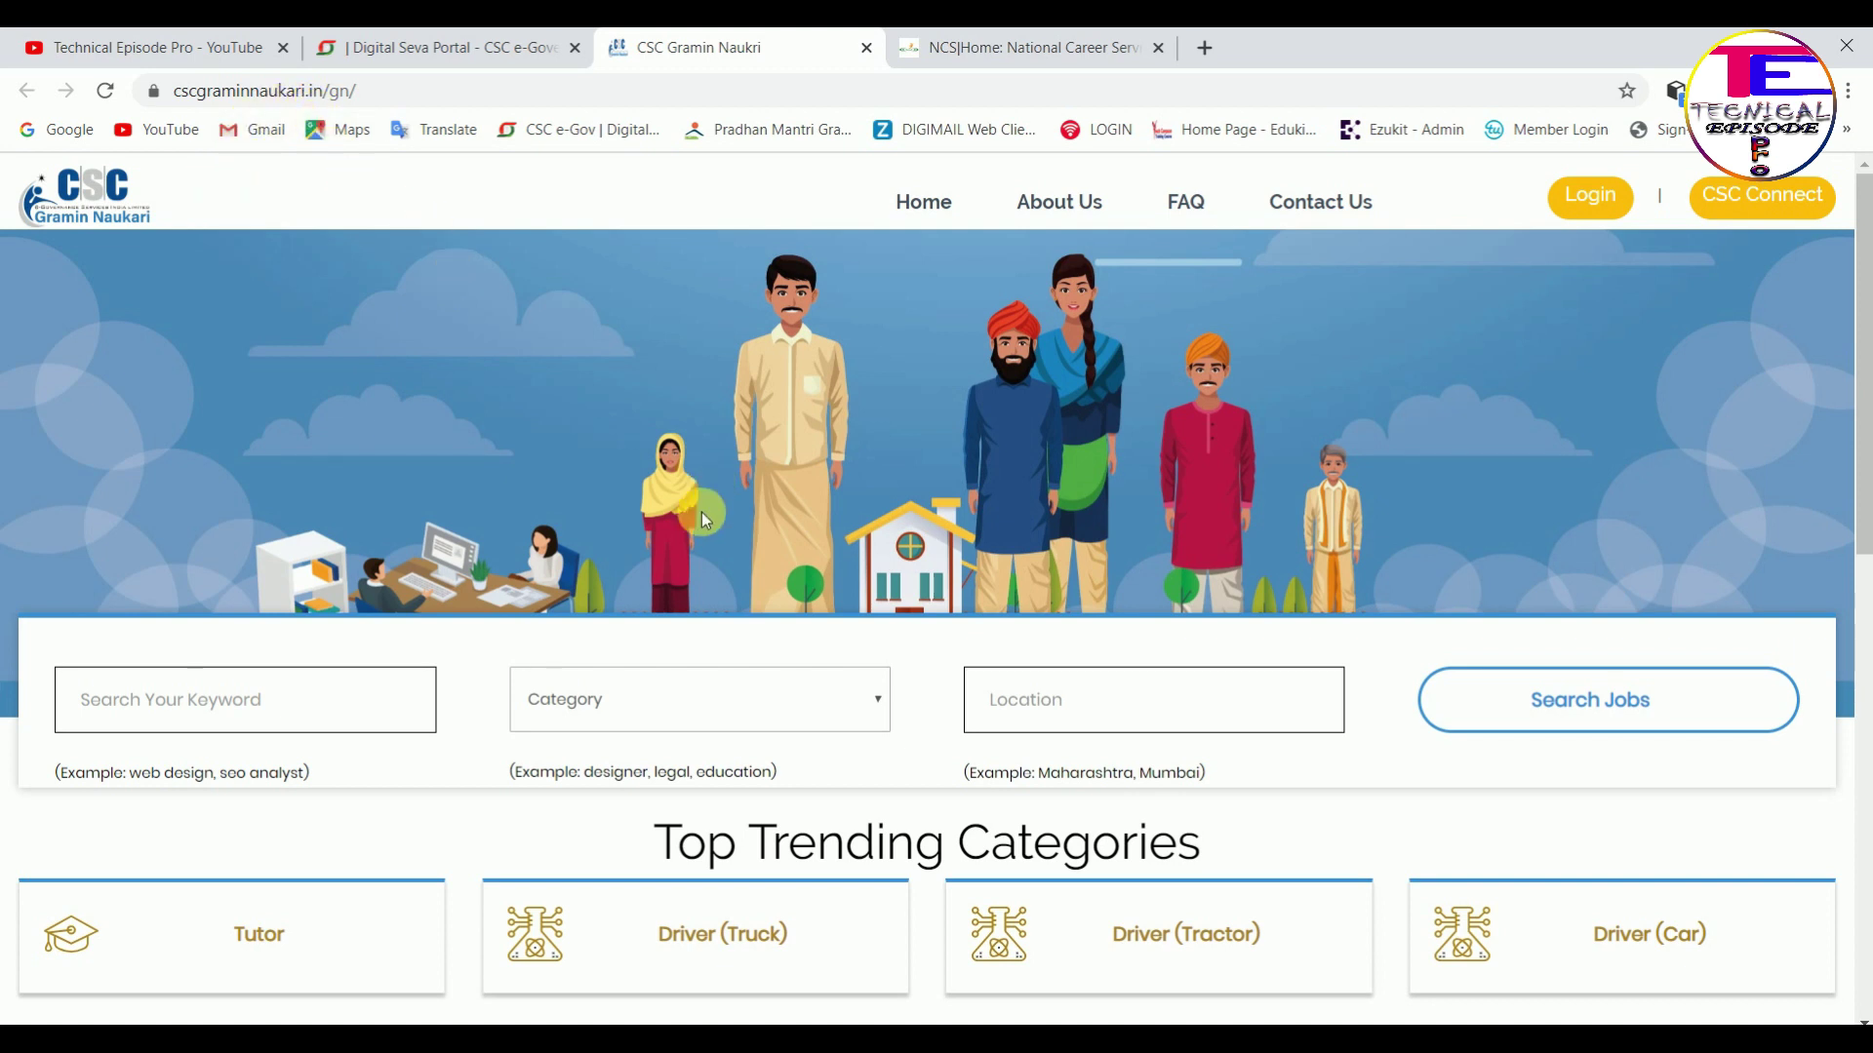
scroll(720, 430, "down", 4)
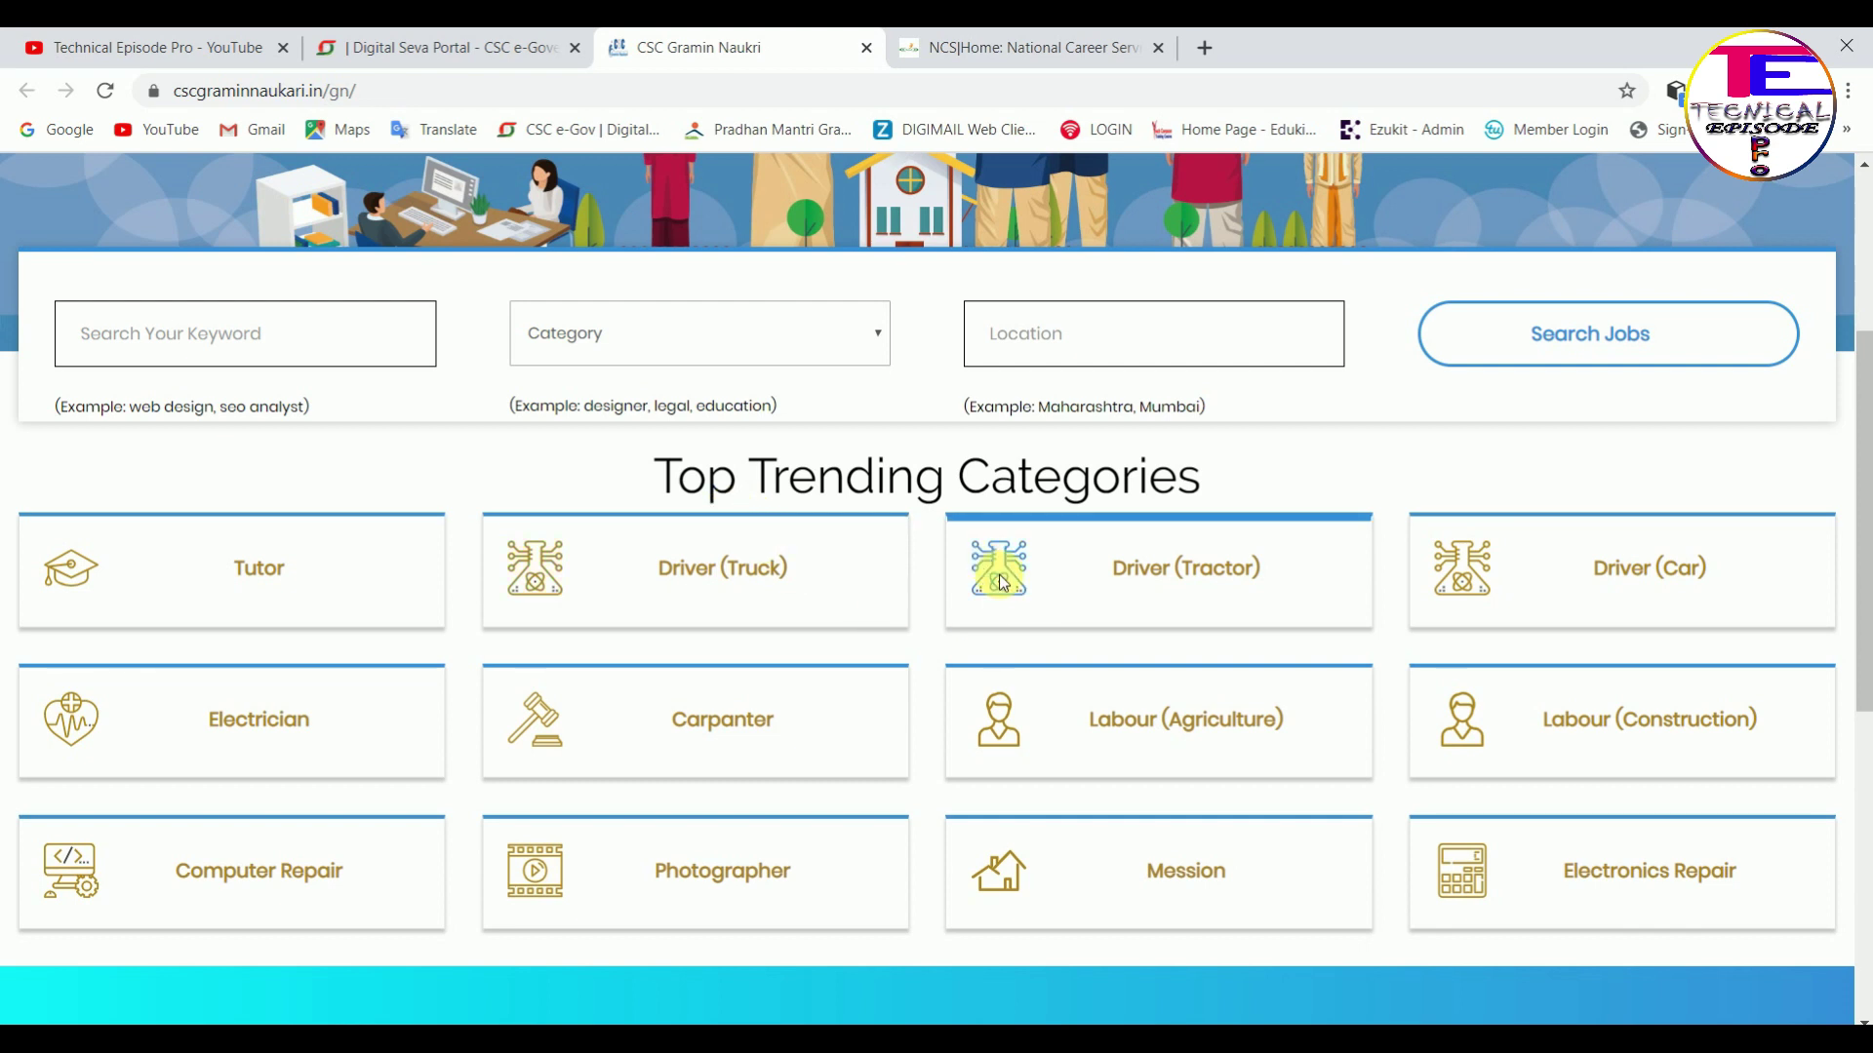
scroll(999, 571, "down", 4)
scroll(936, 517, "up", 3)
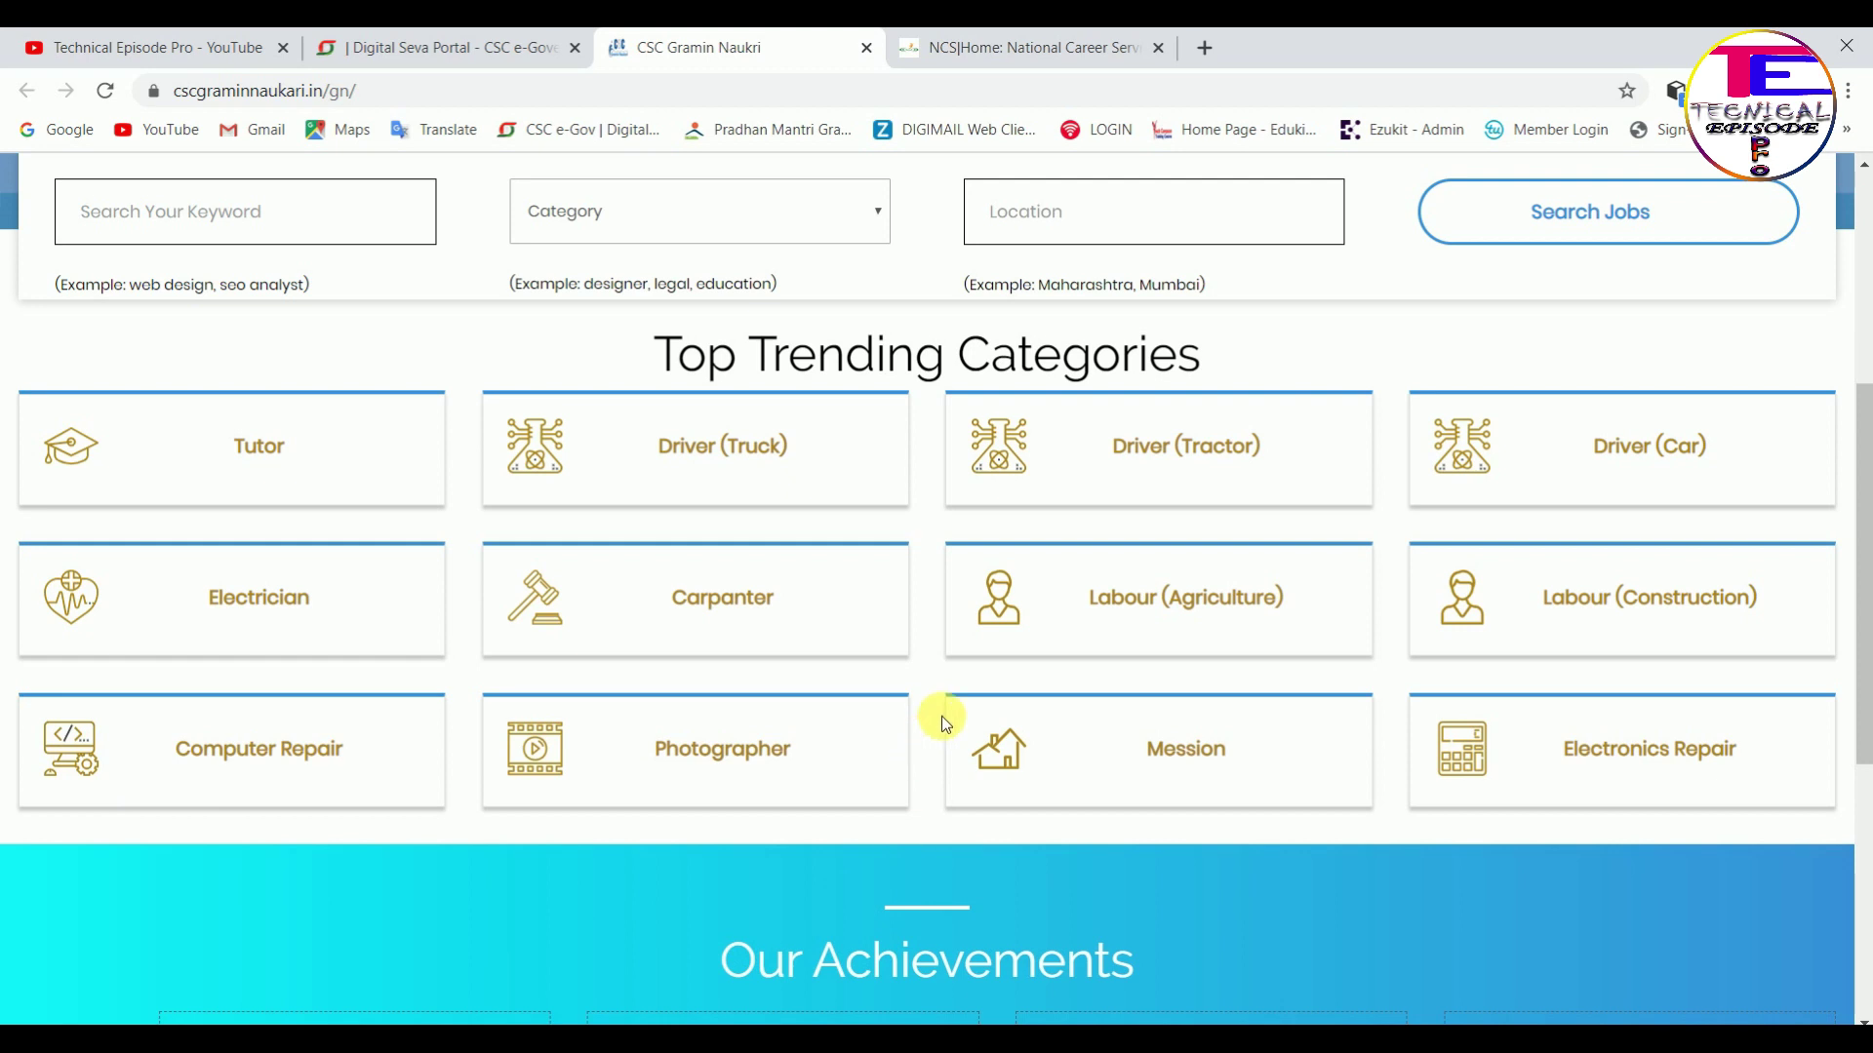
scroll(941, 716, "down", 5)
scroll(944, 722, "up", 10)
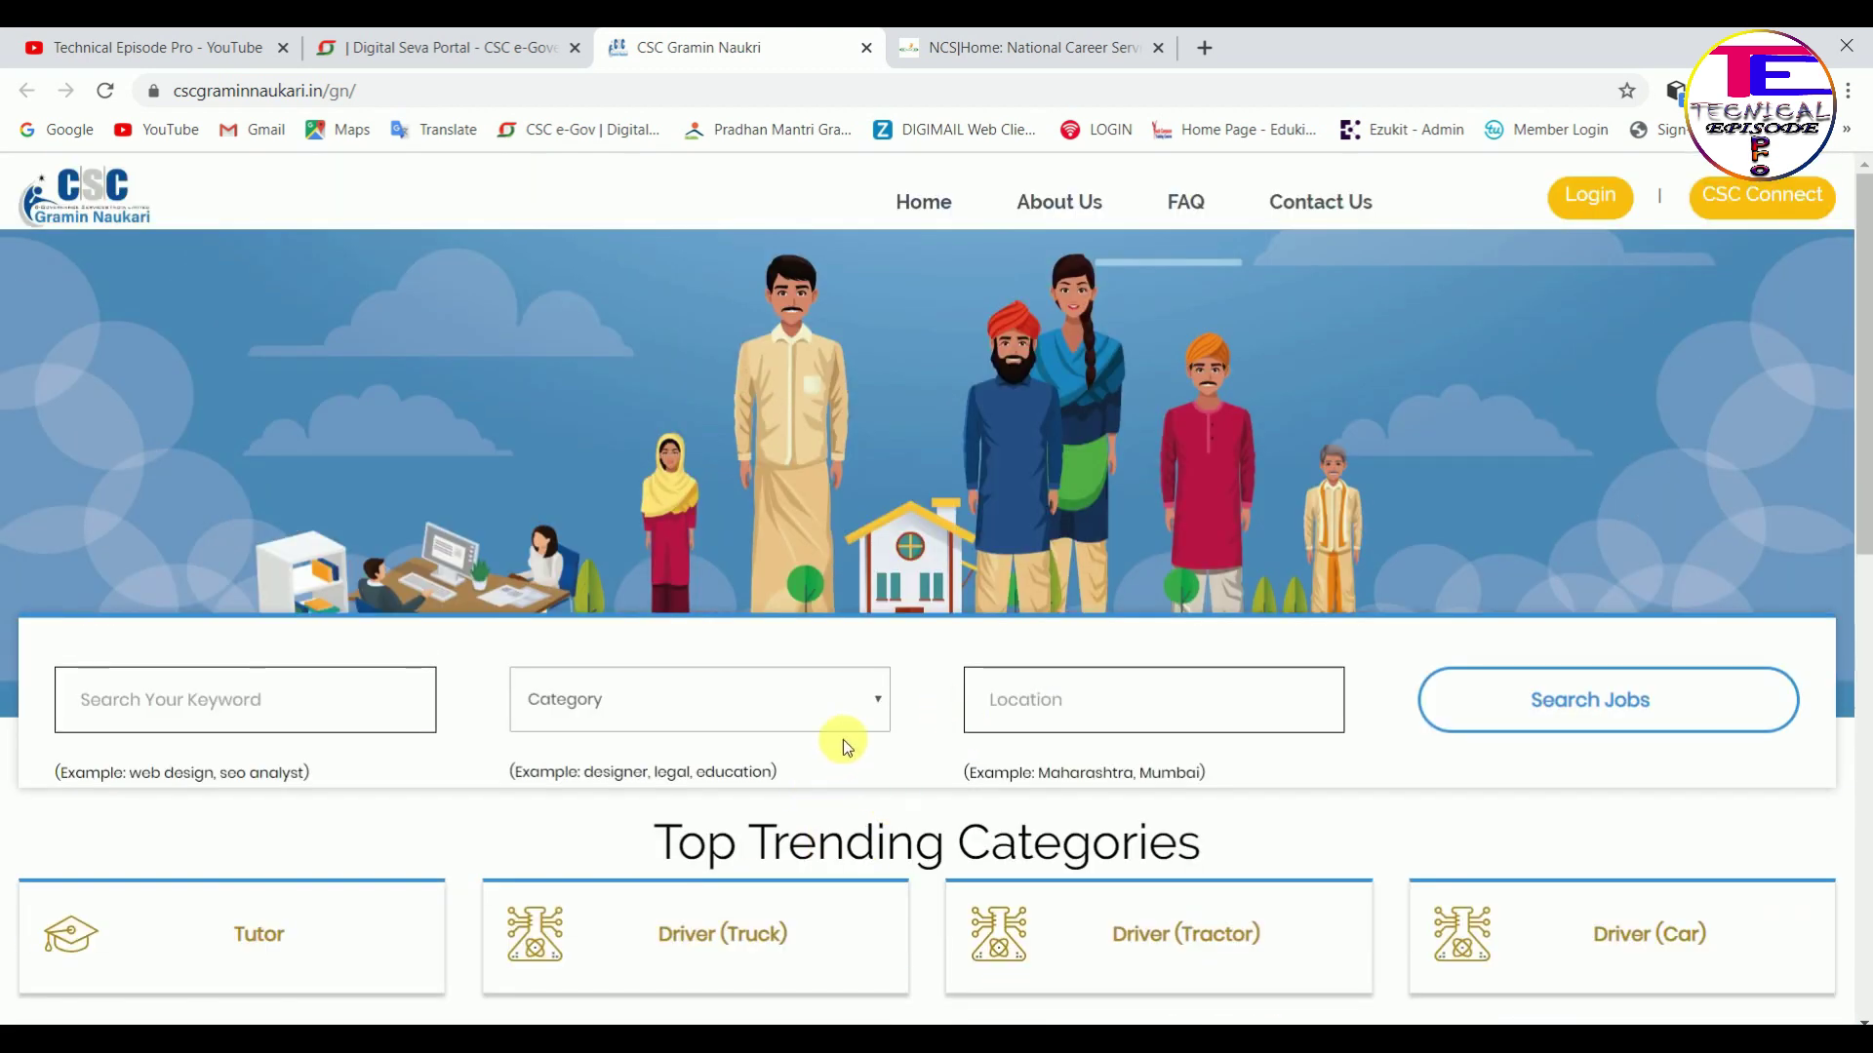
left_click(583, 704)
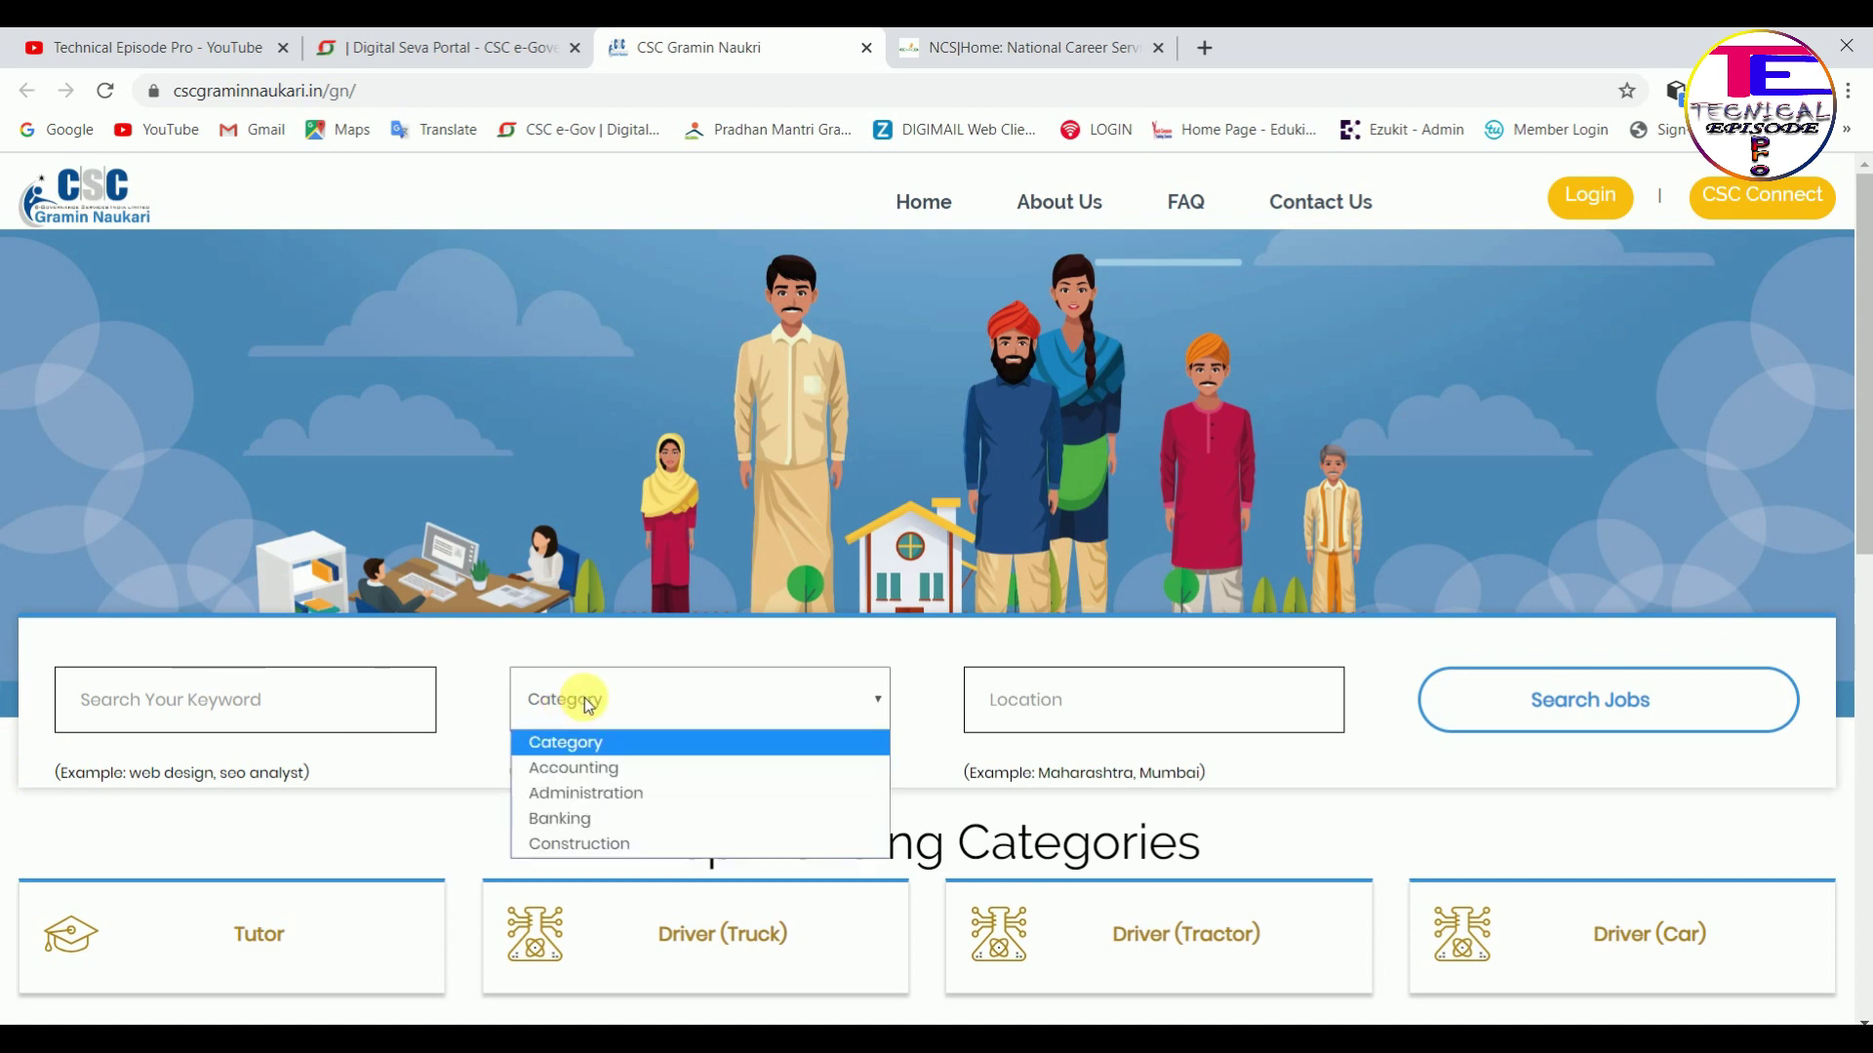
scroll(624, 700, "down", 5)
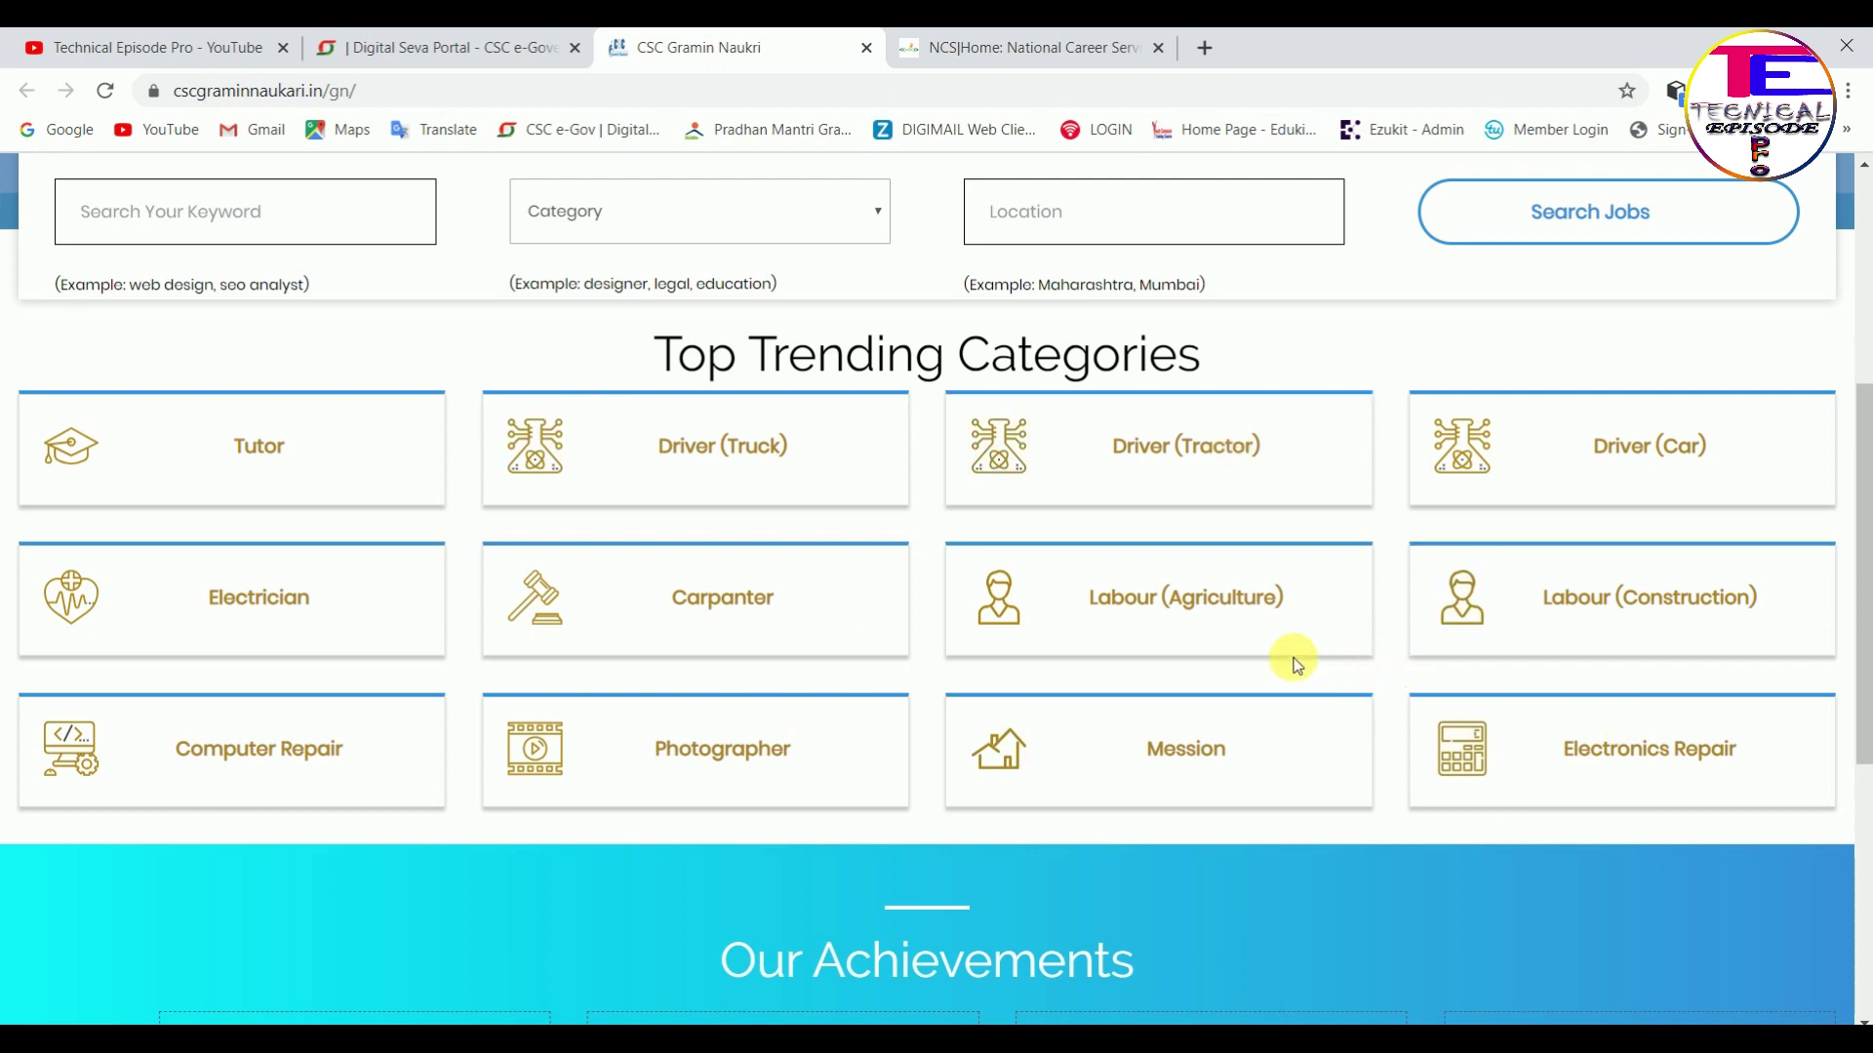
scroll(1295, 662, "up", 5)
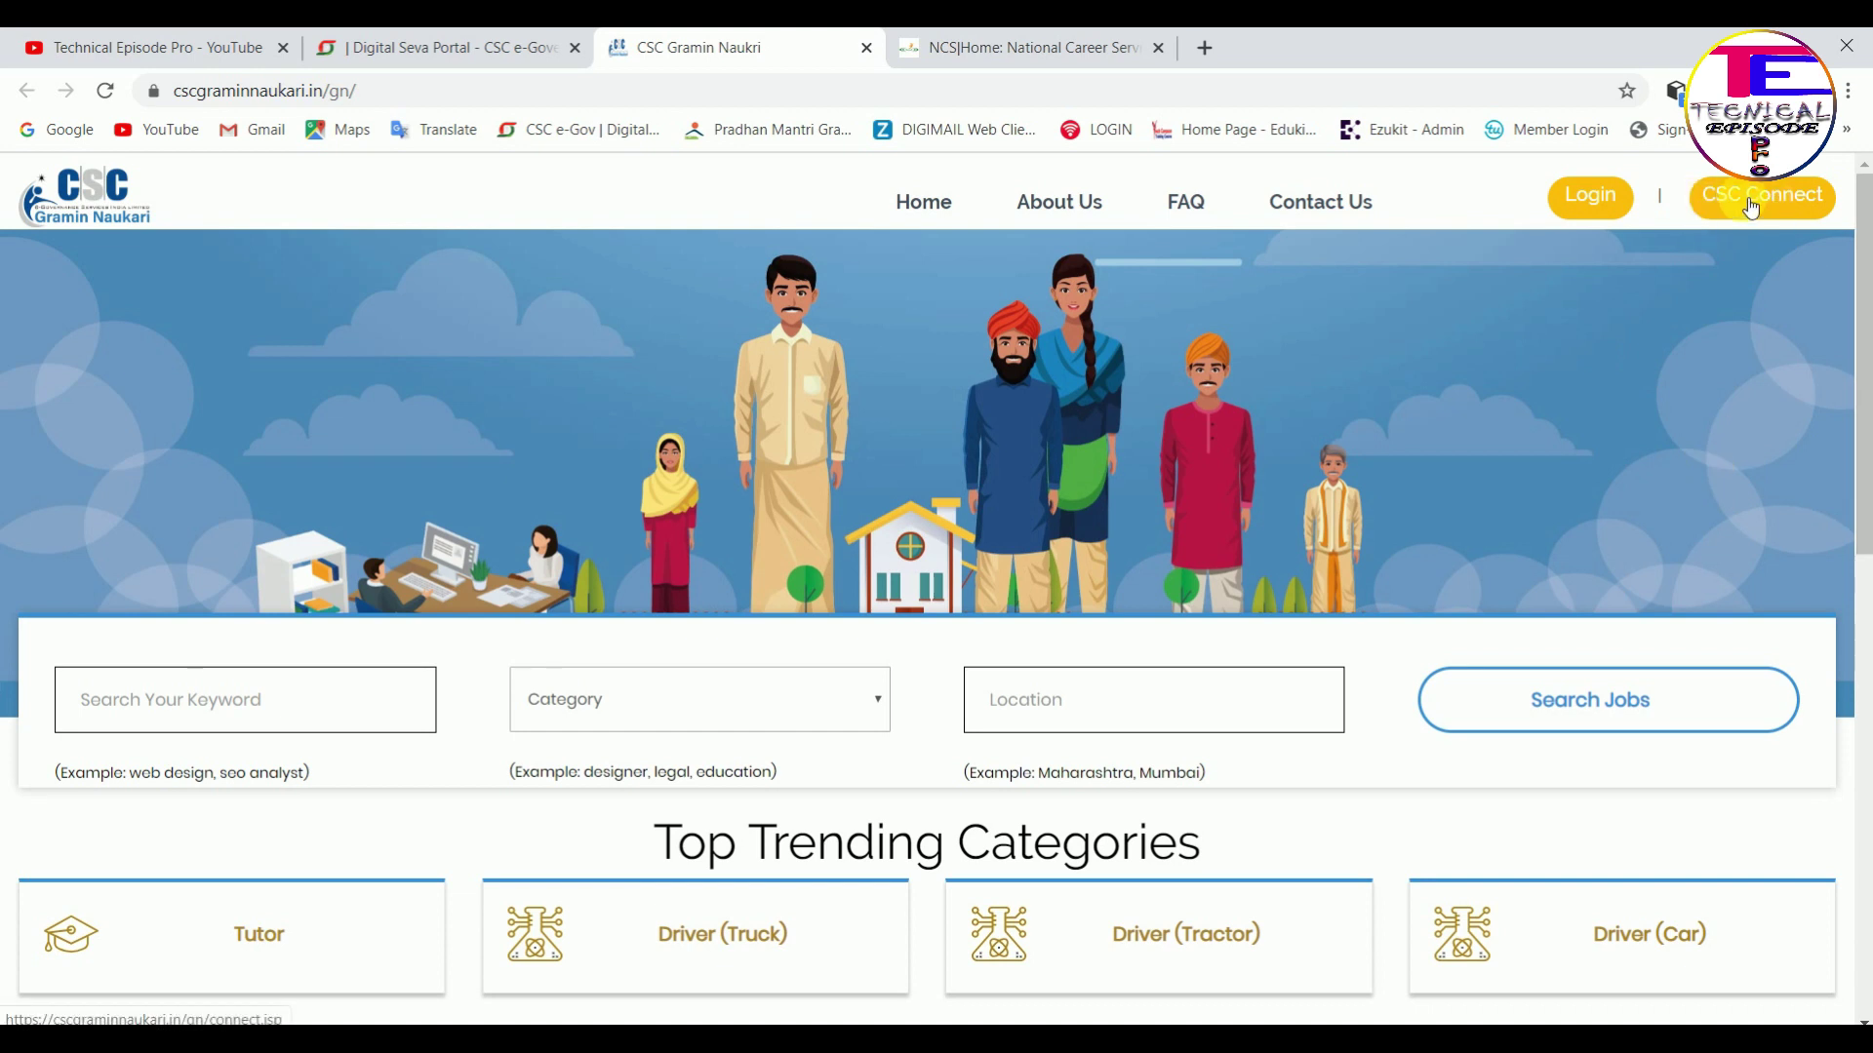
Enter the VLE dashboard through CSC Connect and view its home page
left_click(1778, 212)
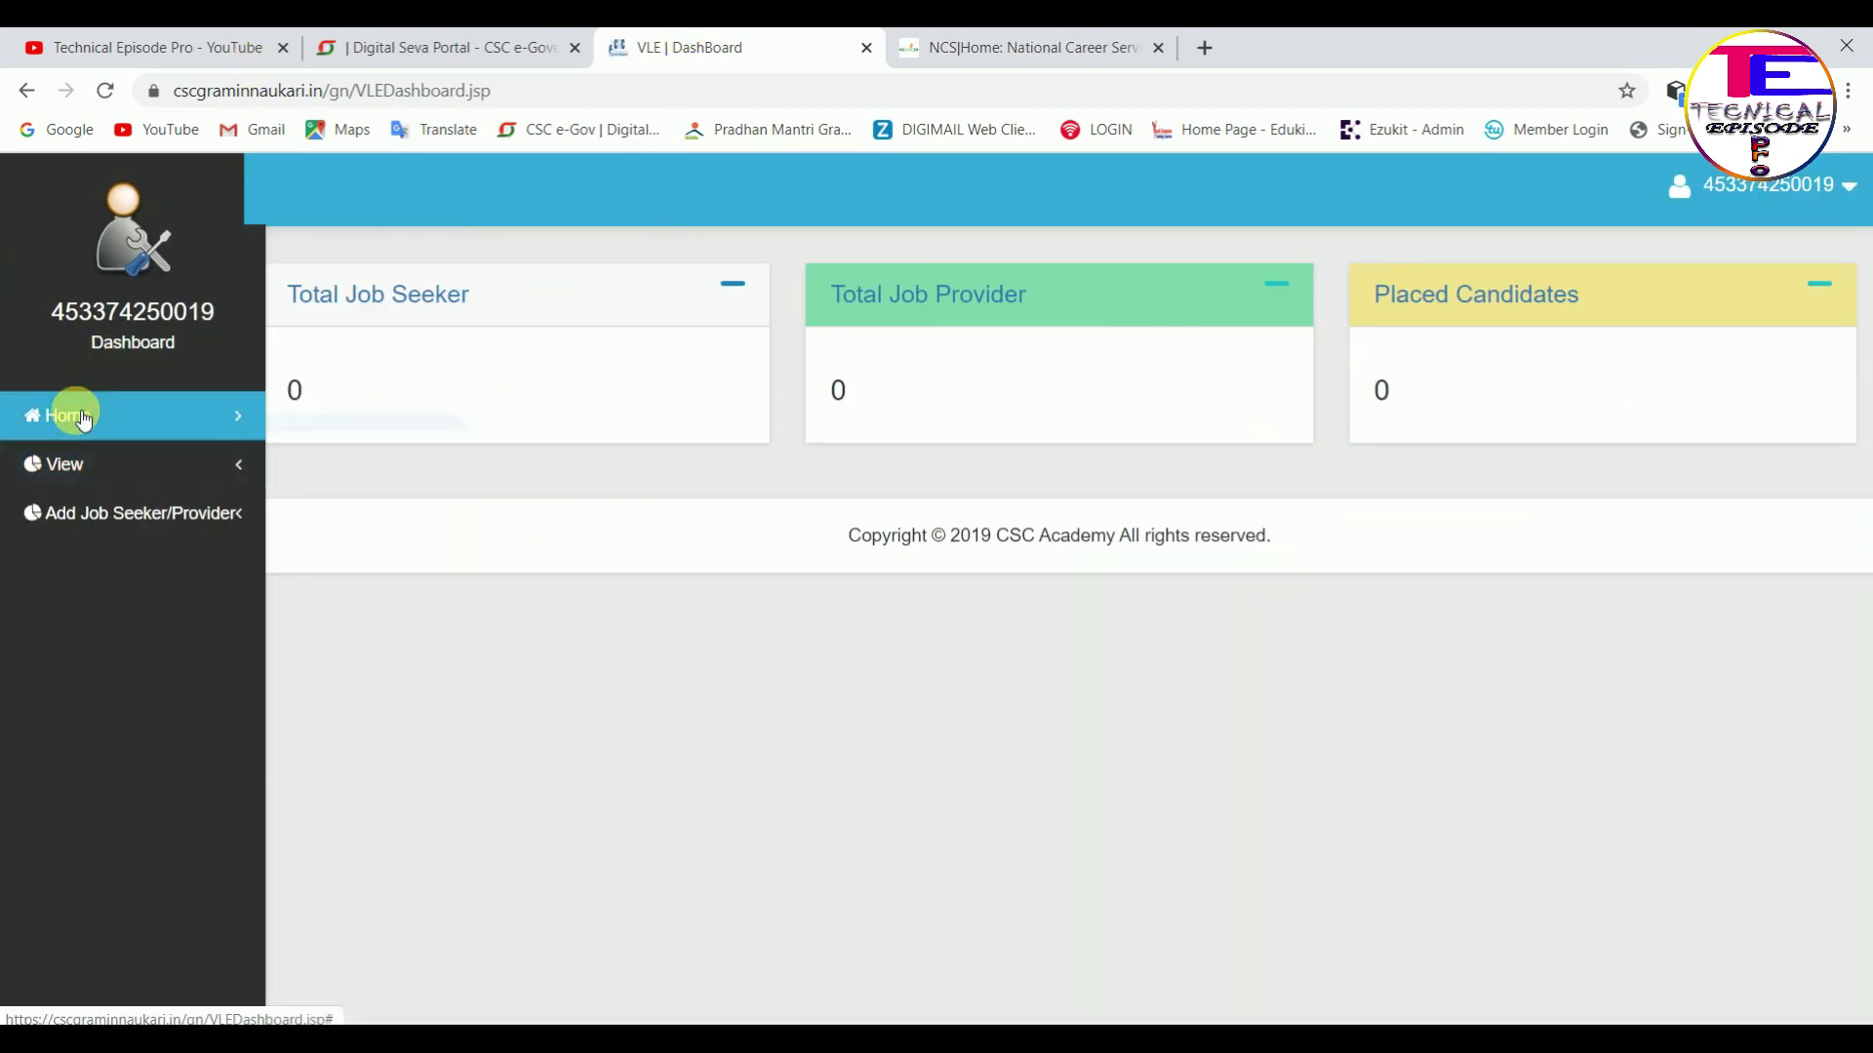
mouse_move(83, 417)
left_click(305, 418)
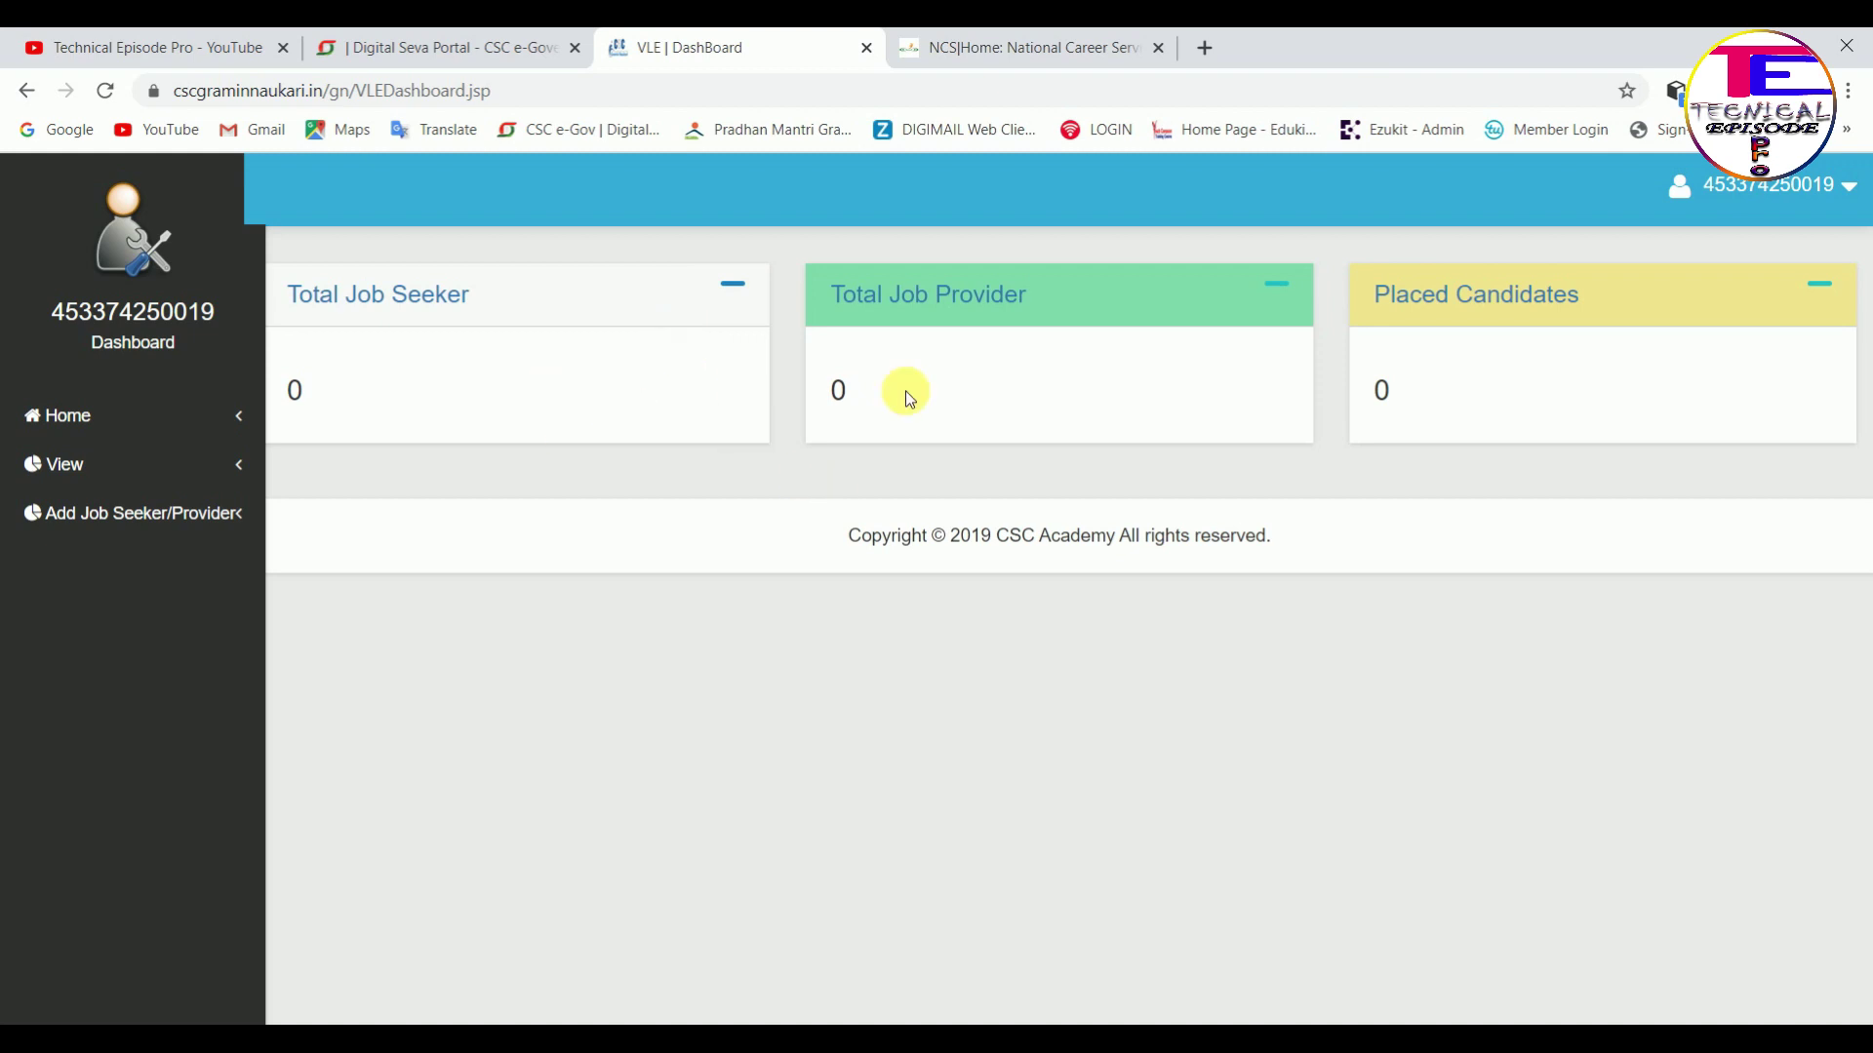
Open the job seeker search and run it with the email or mobile field left empty
left_click(159, 481)
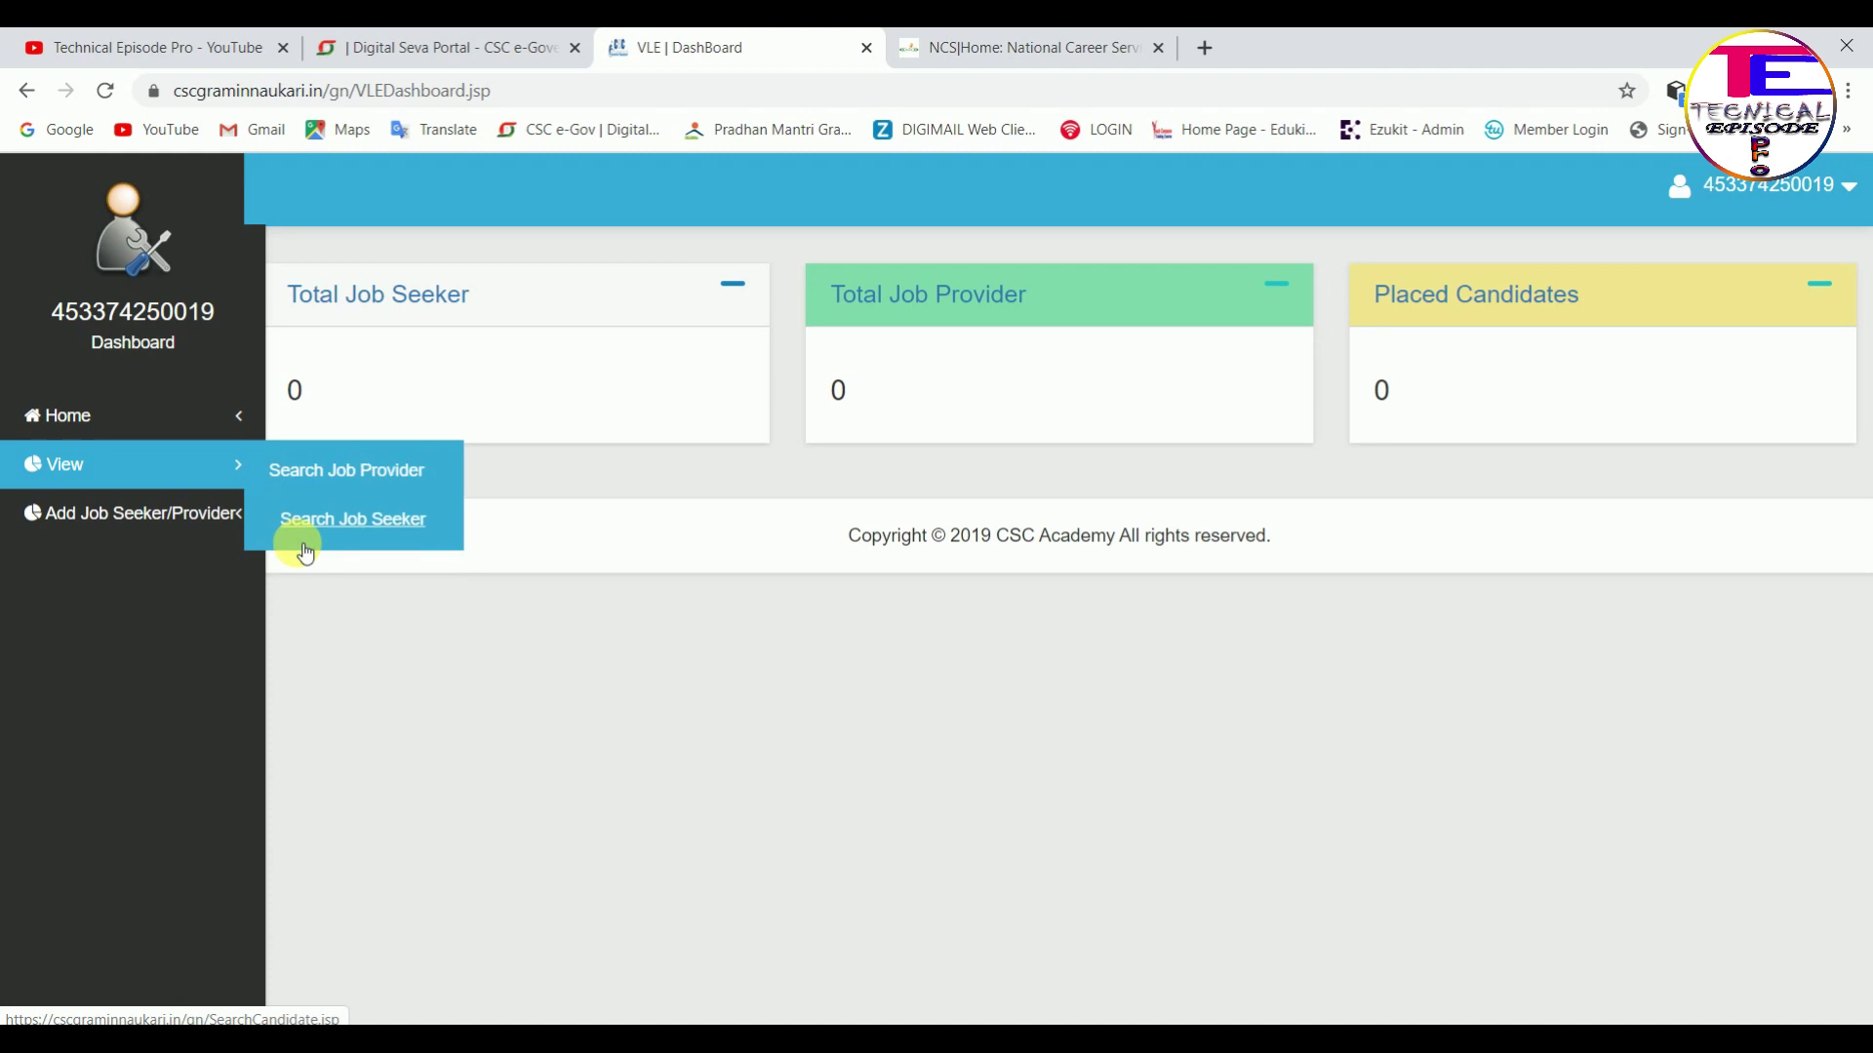
left_click(277, 527)
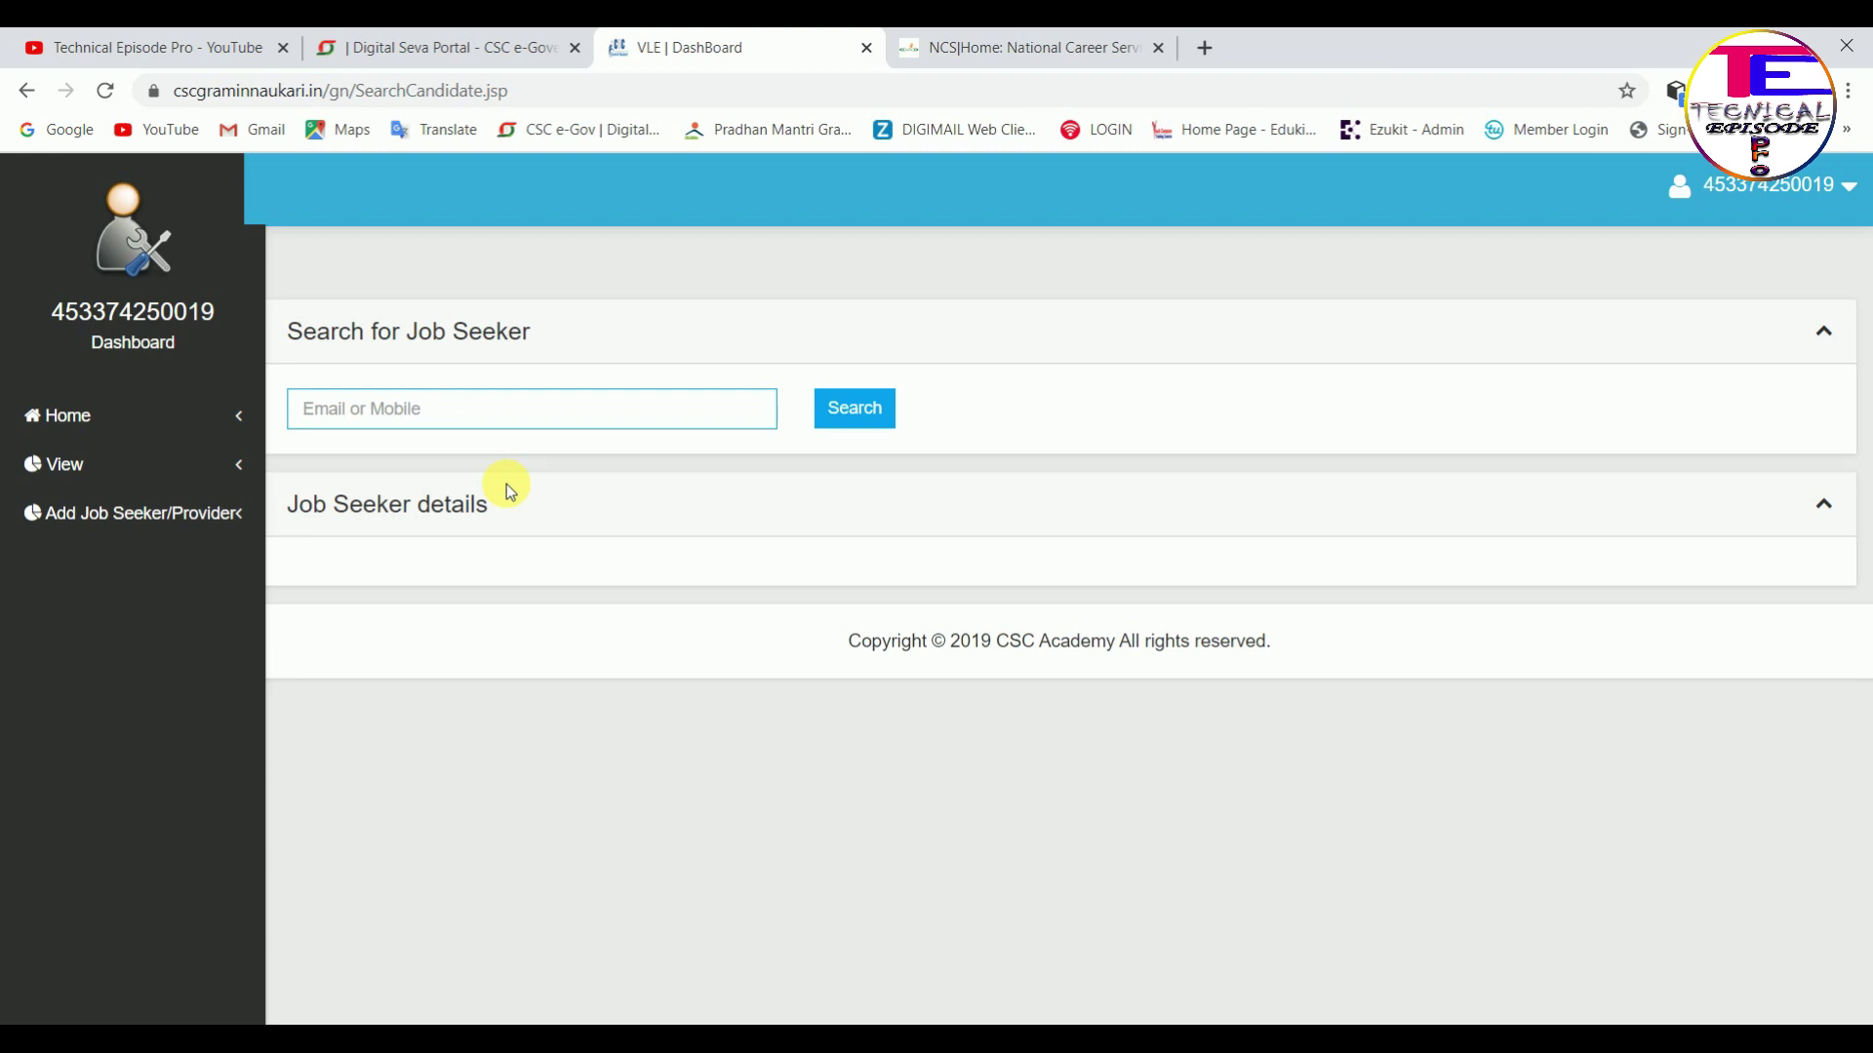
left_click(835, 412)
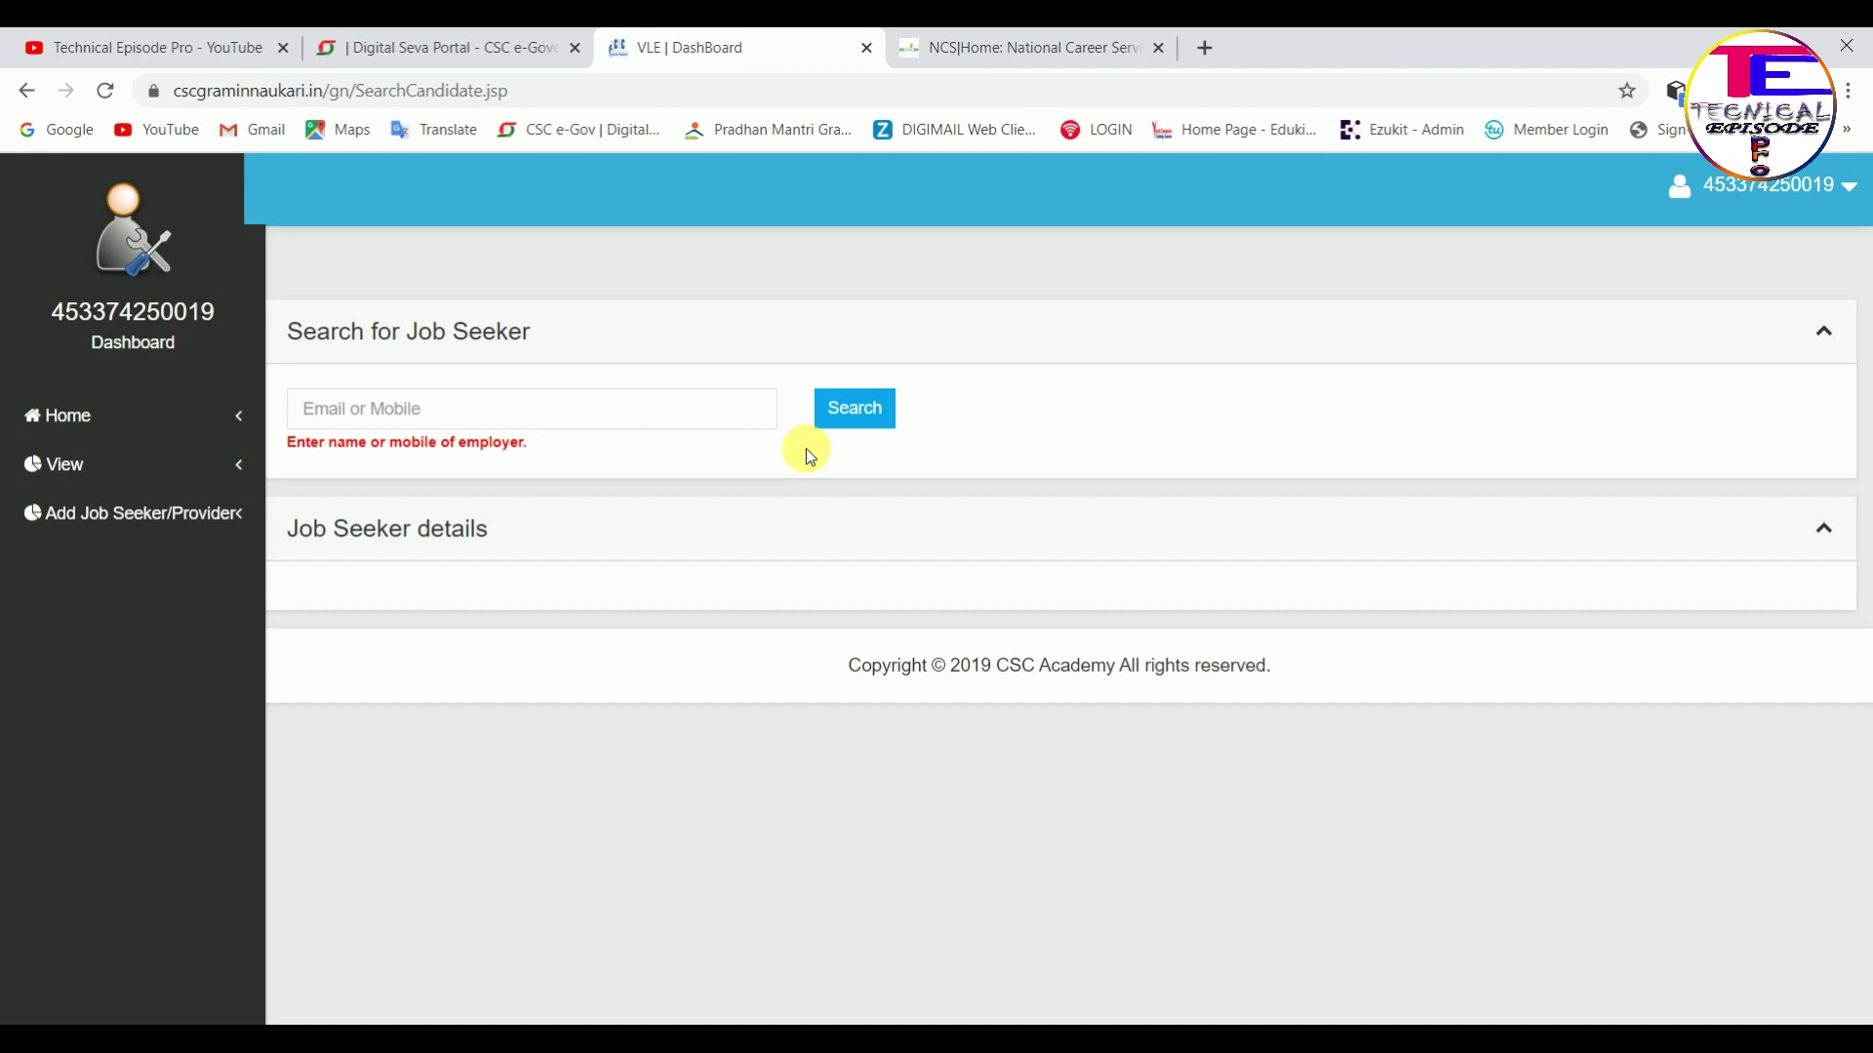
Inspect the user name and password fields in the National Career Service login form, and close that site
left_click(1073, 45)
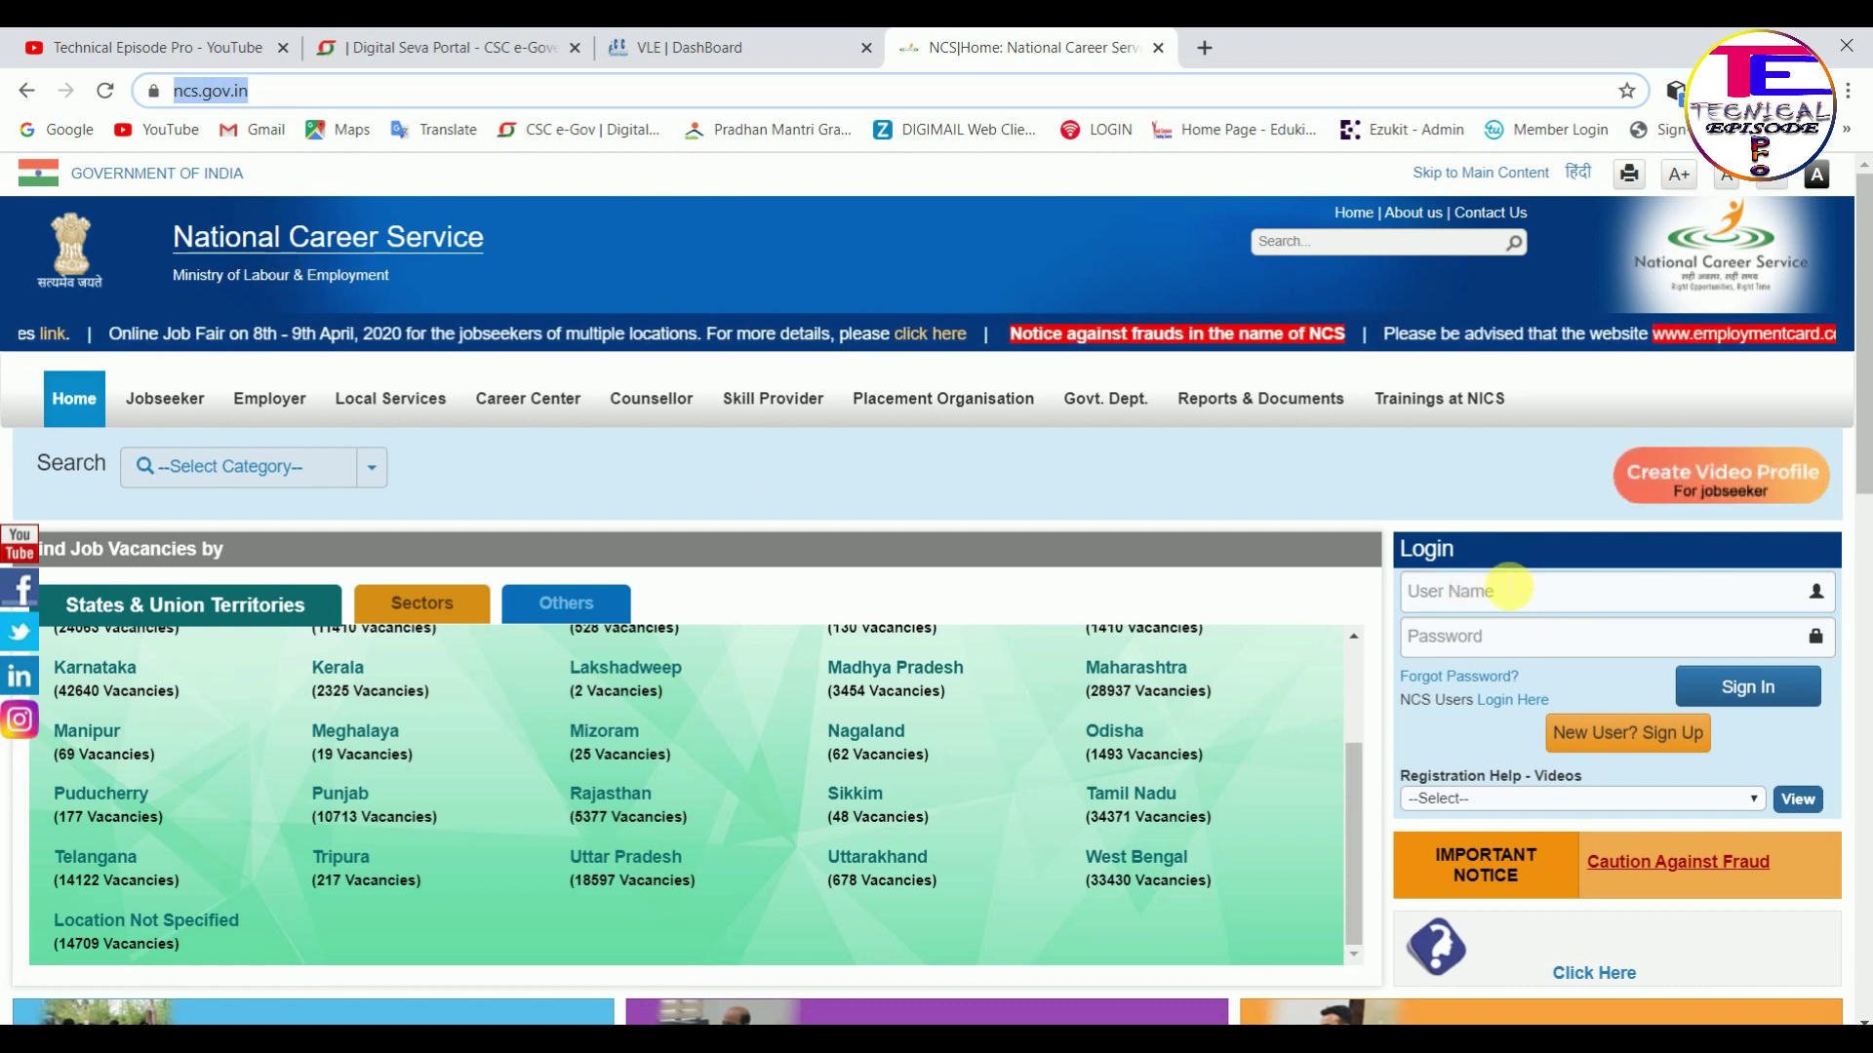
scroll(1560, 595, "down", 3)
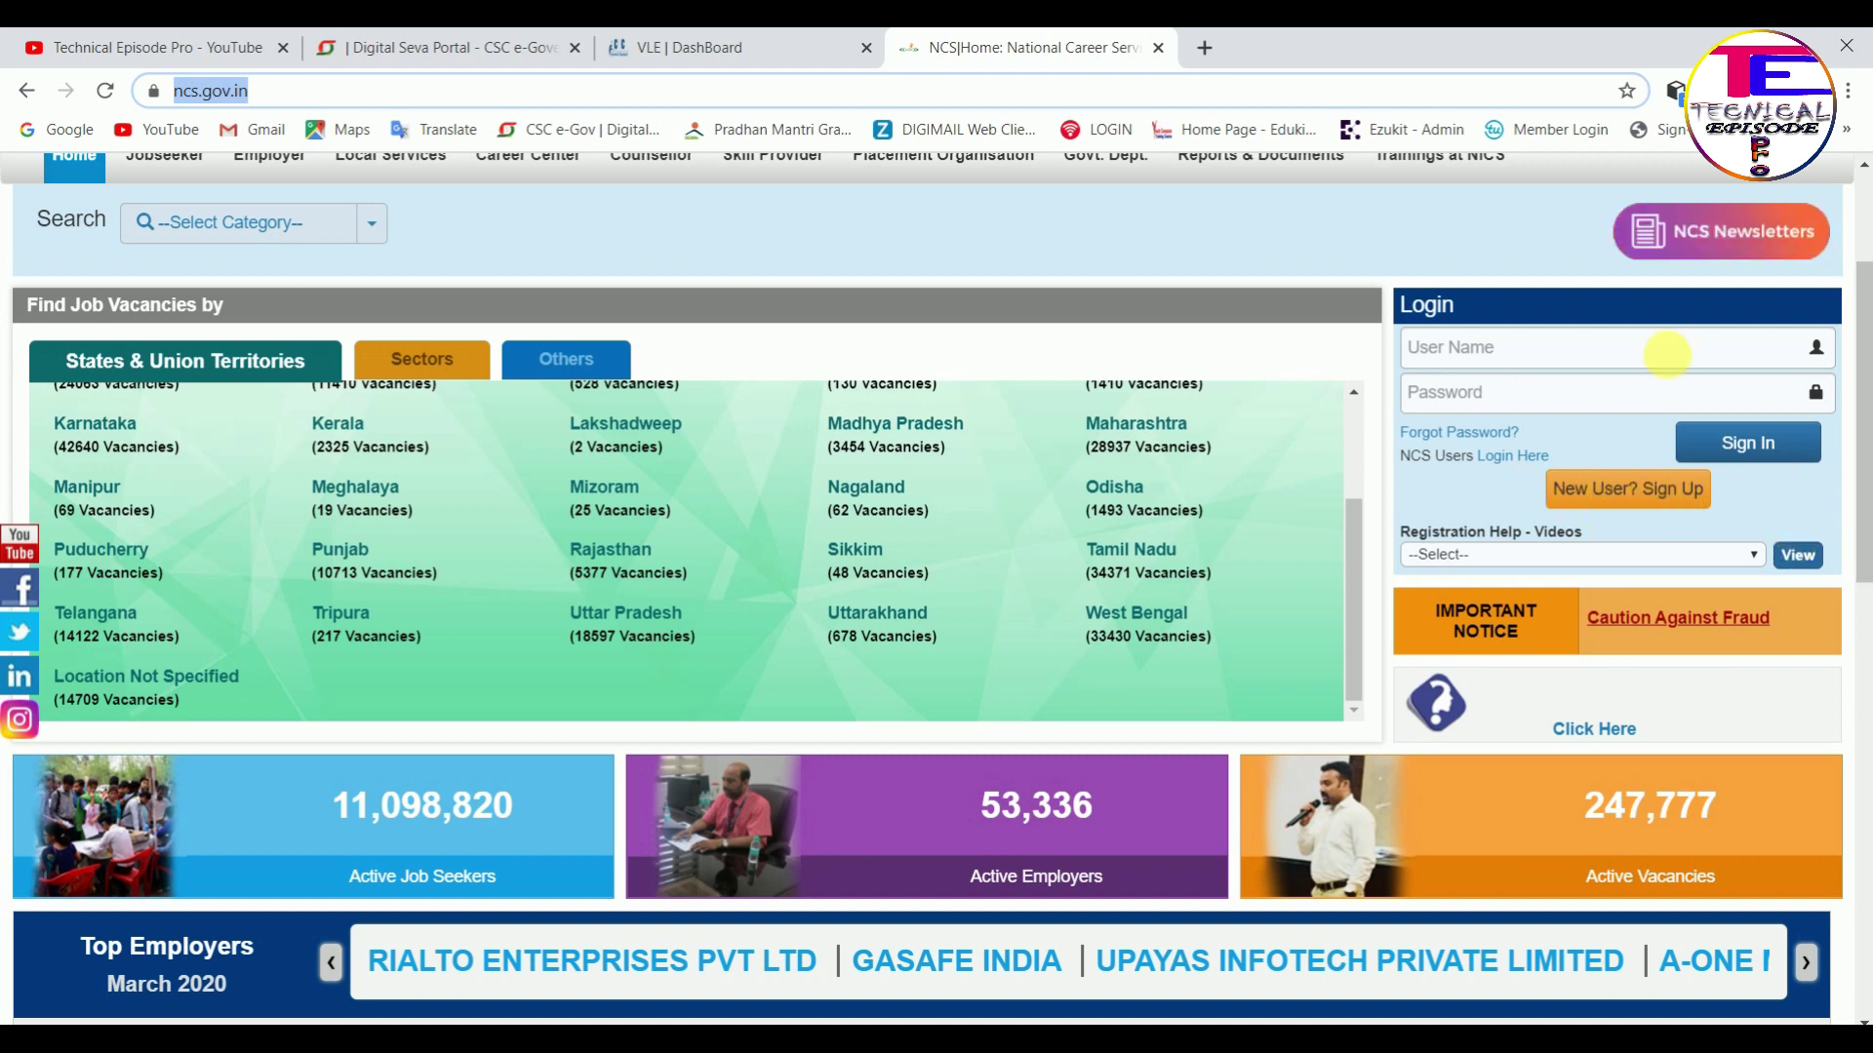
left_click(1639, 353)
left_click(1522, 392)
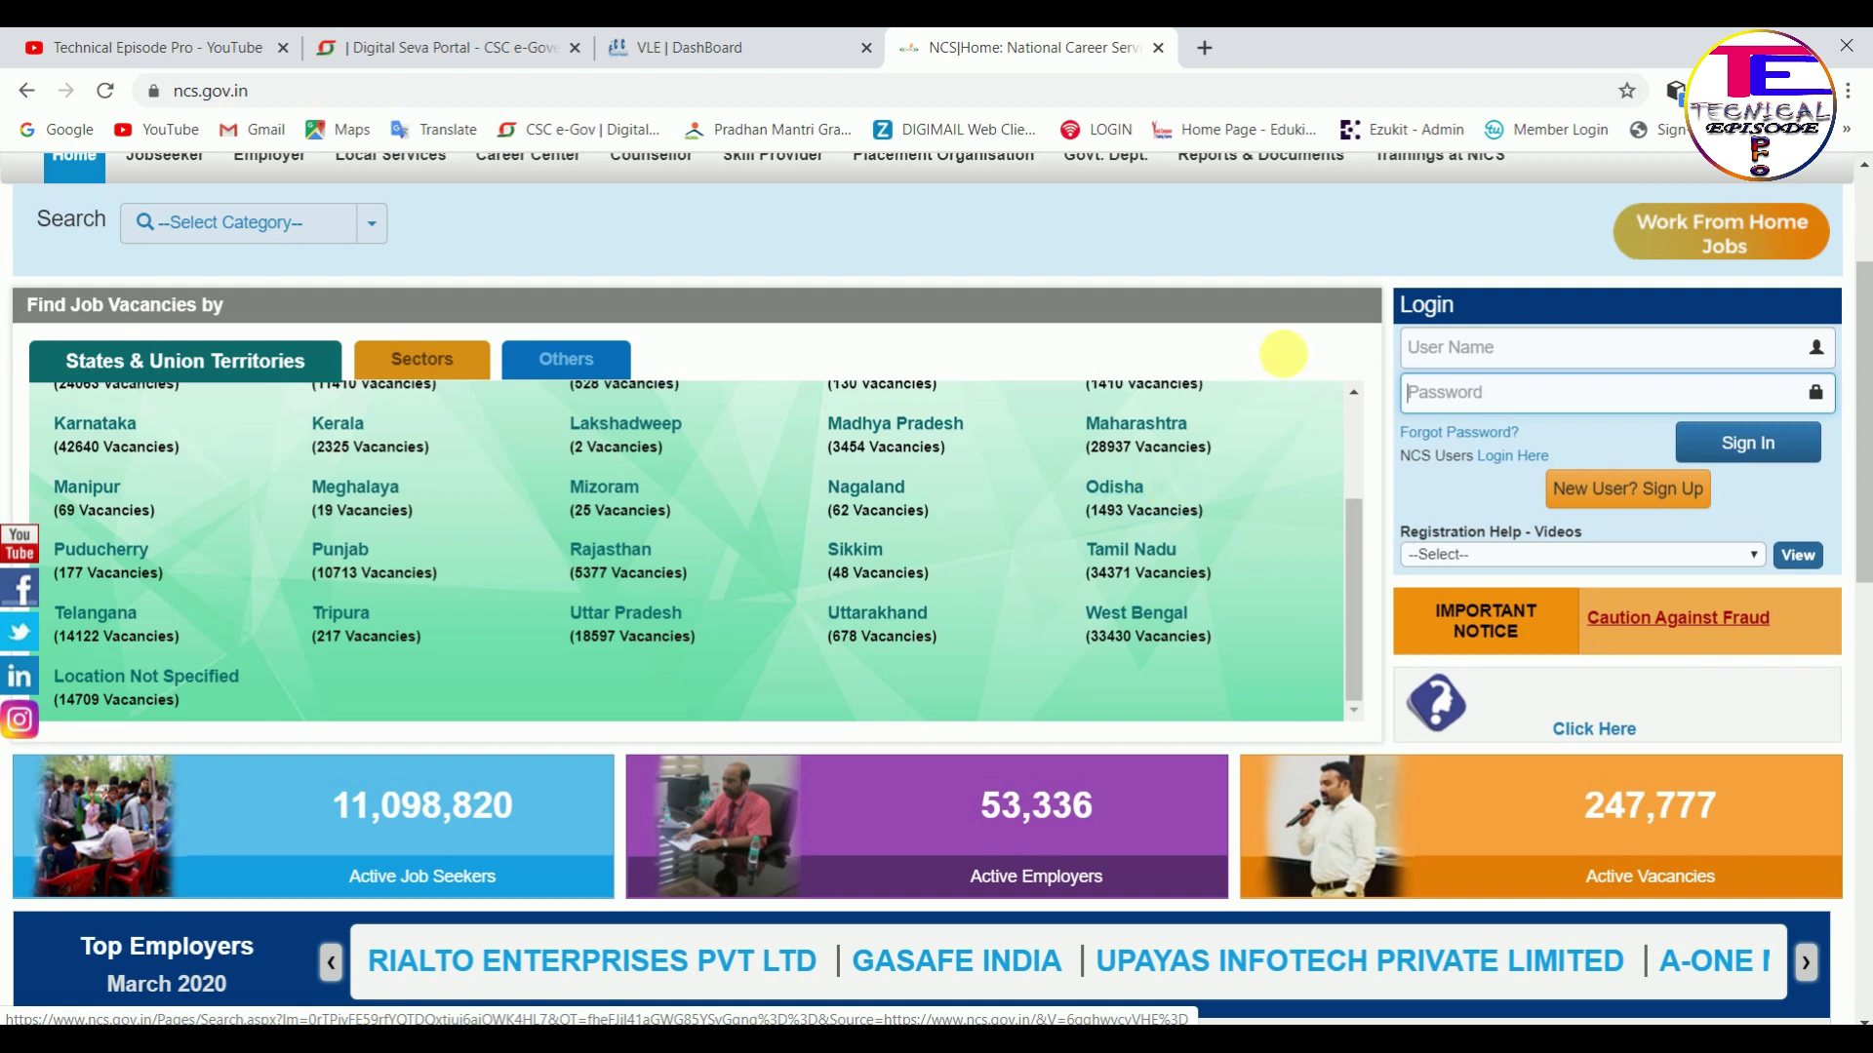
left_click(1158, 47)
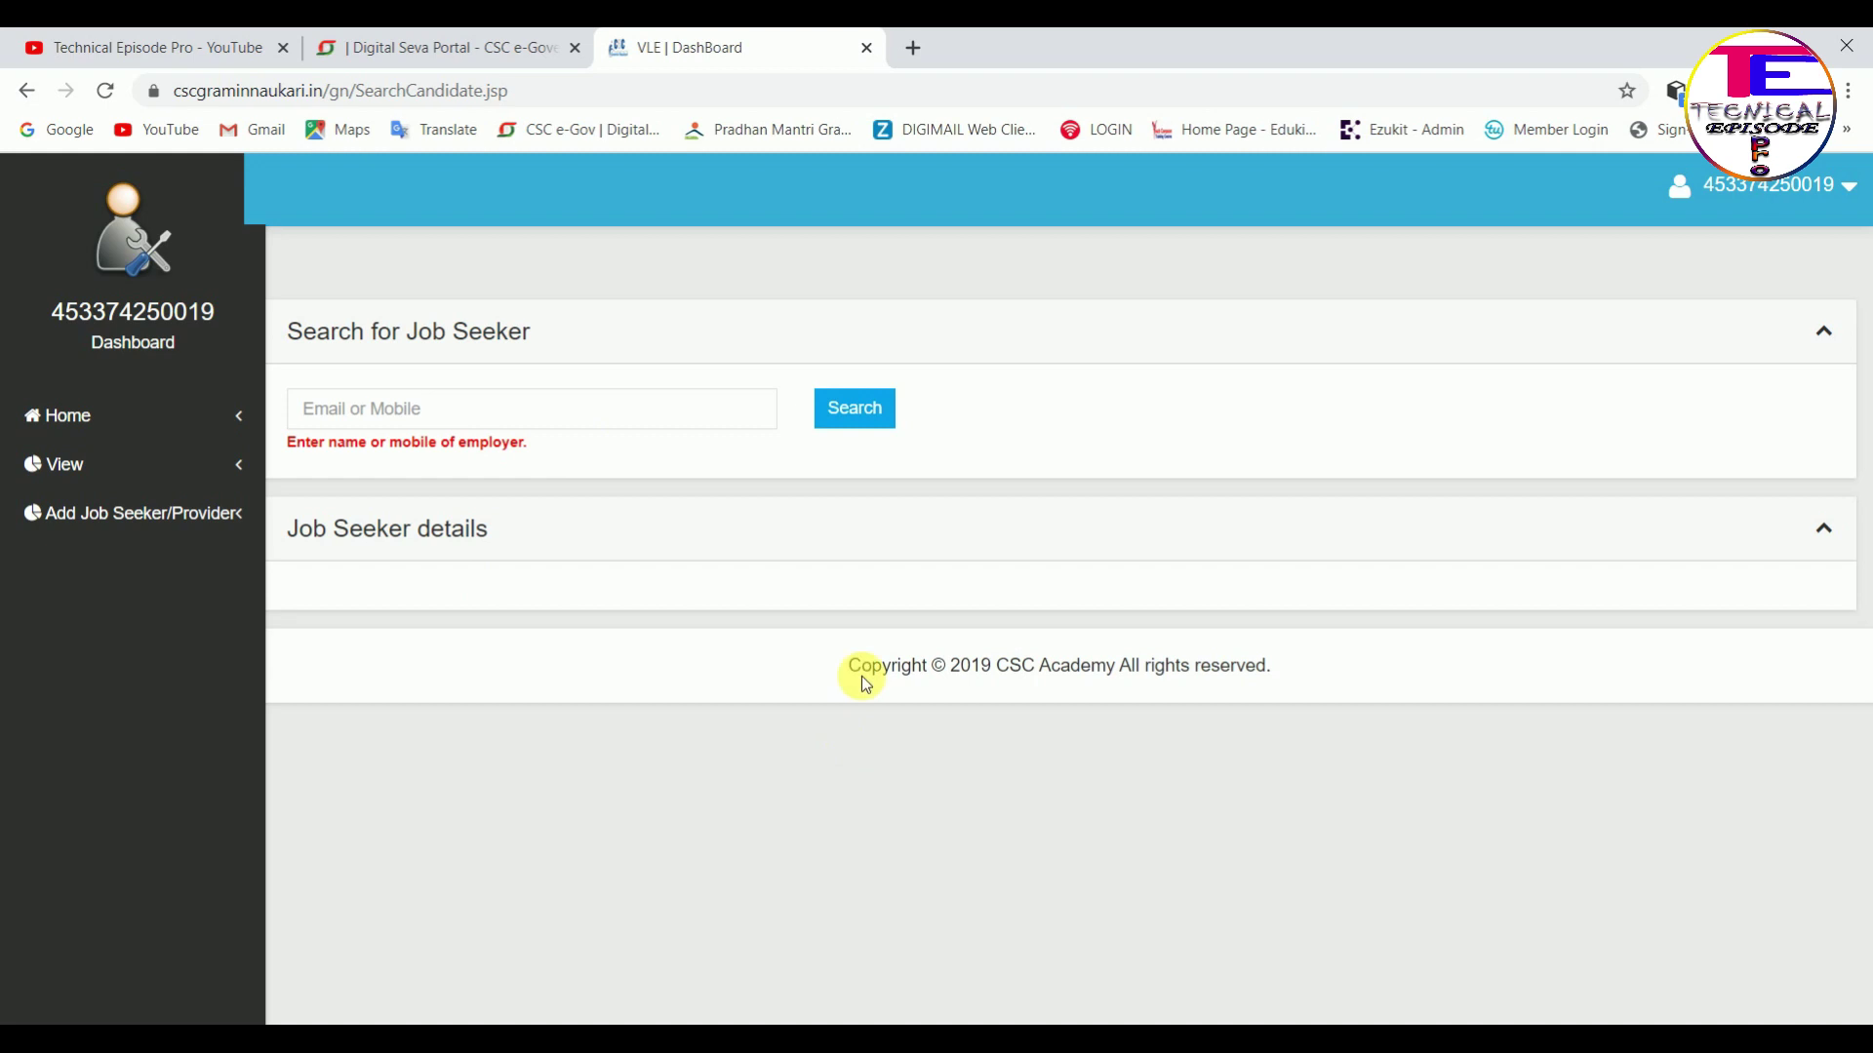
Open the new registration sign-up form from the VLE dashboard and set the user type to Job Seeker
left_click(185, 511)
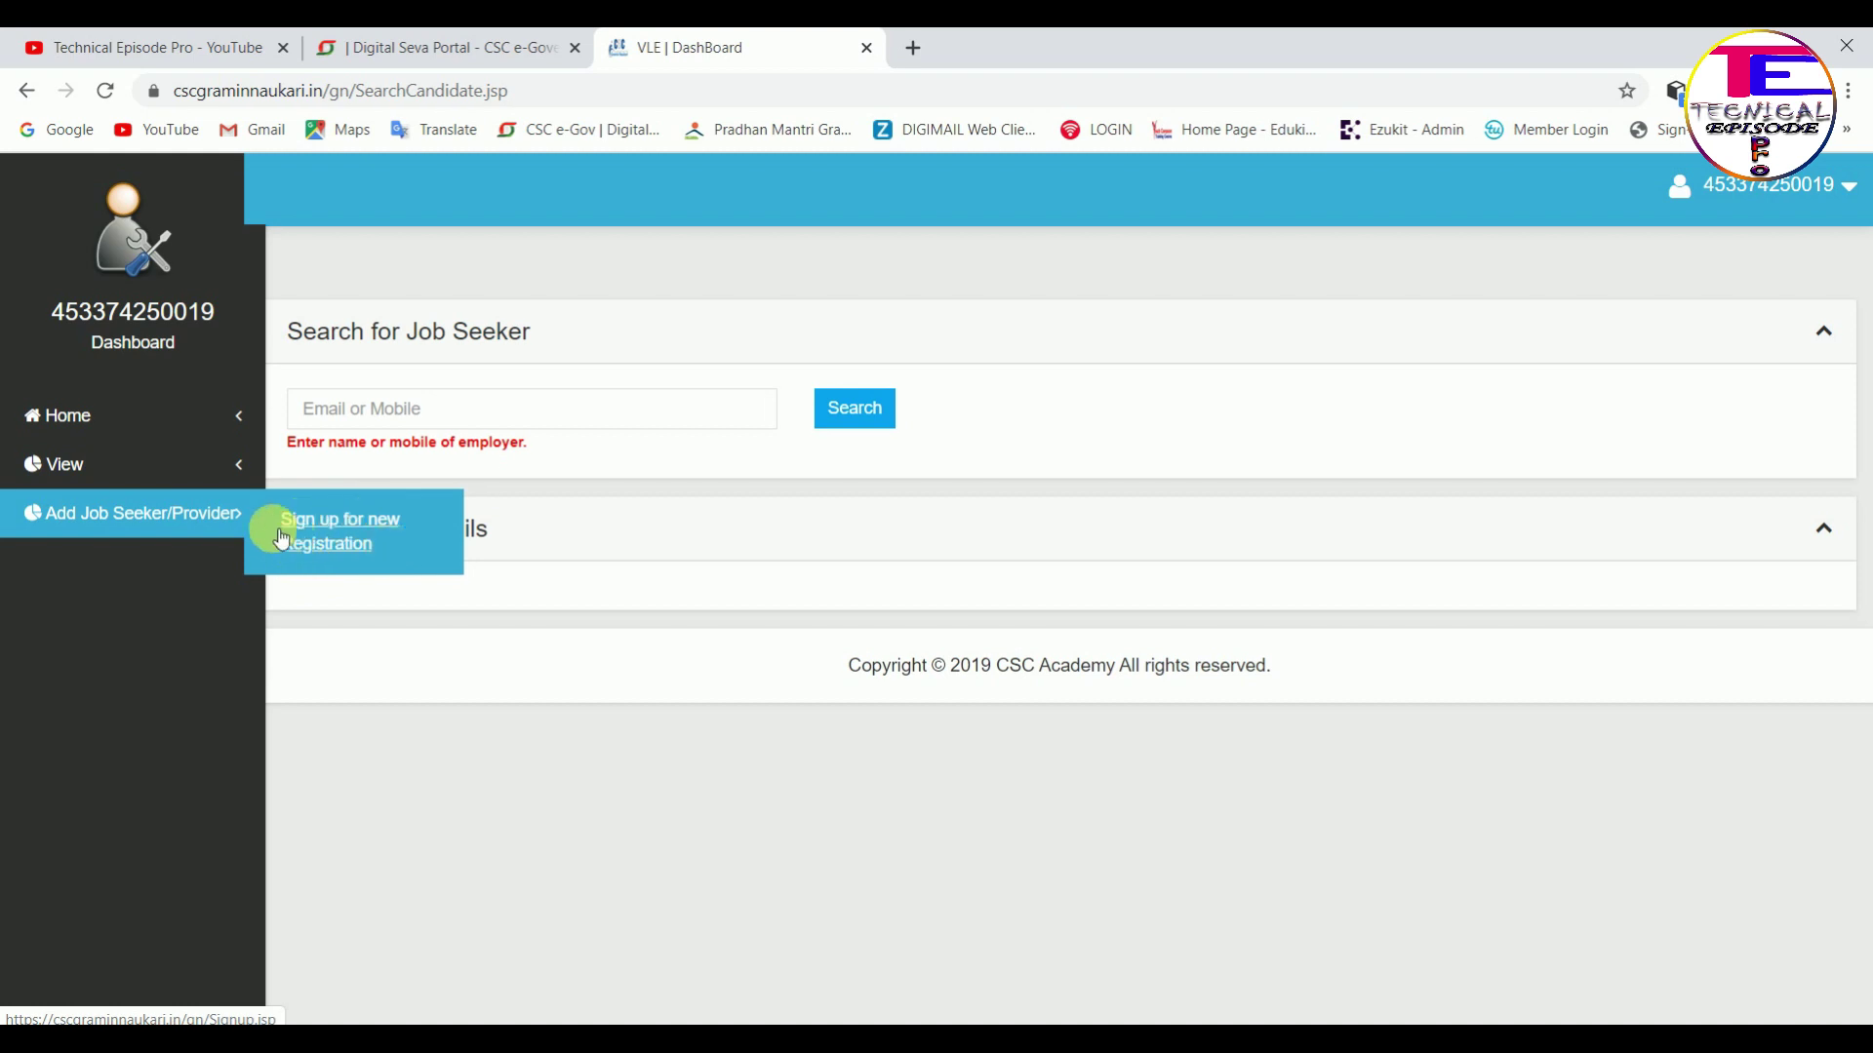
left_click(300, 530)
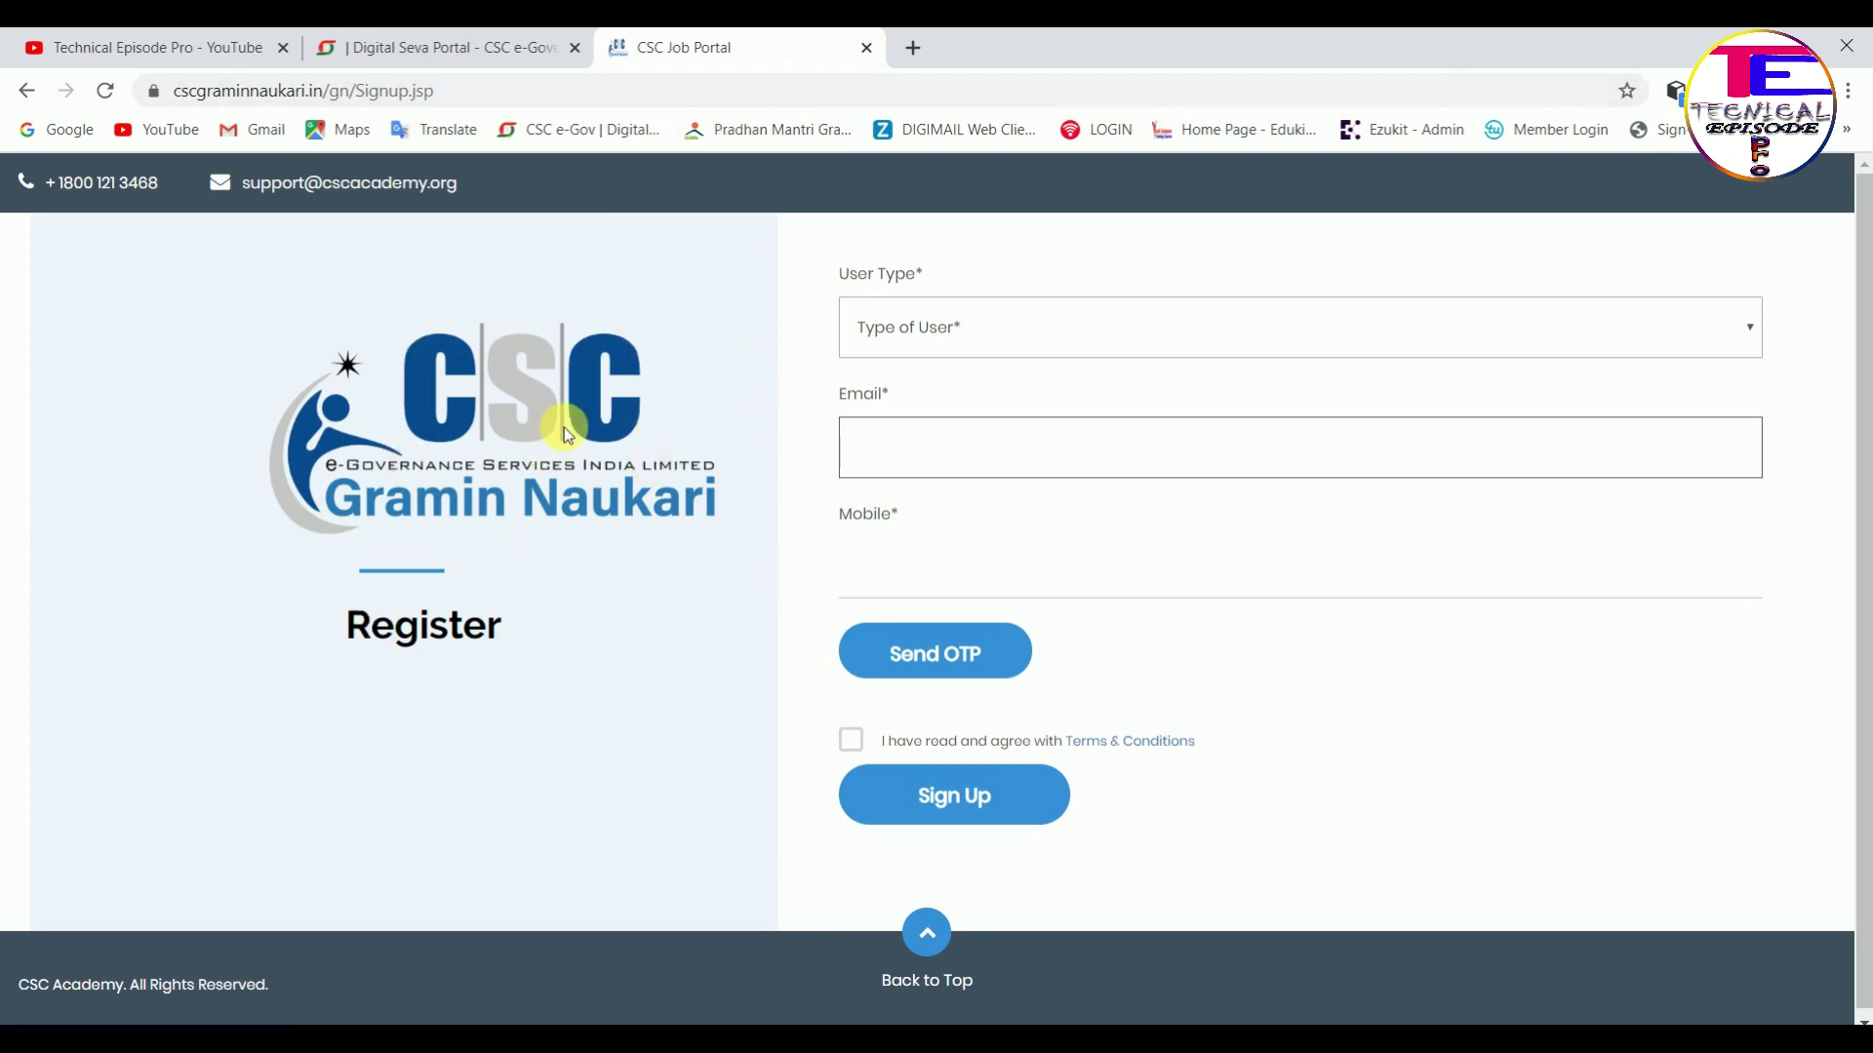
left_click(1061, 322)
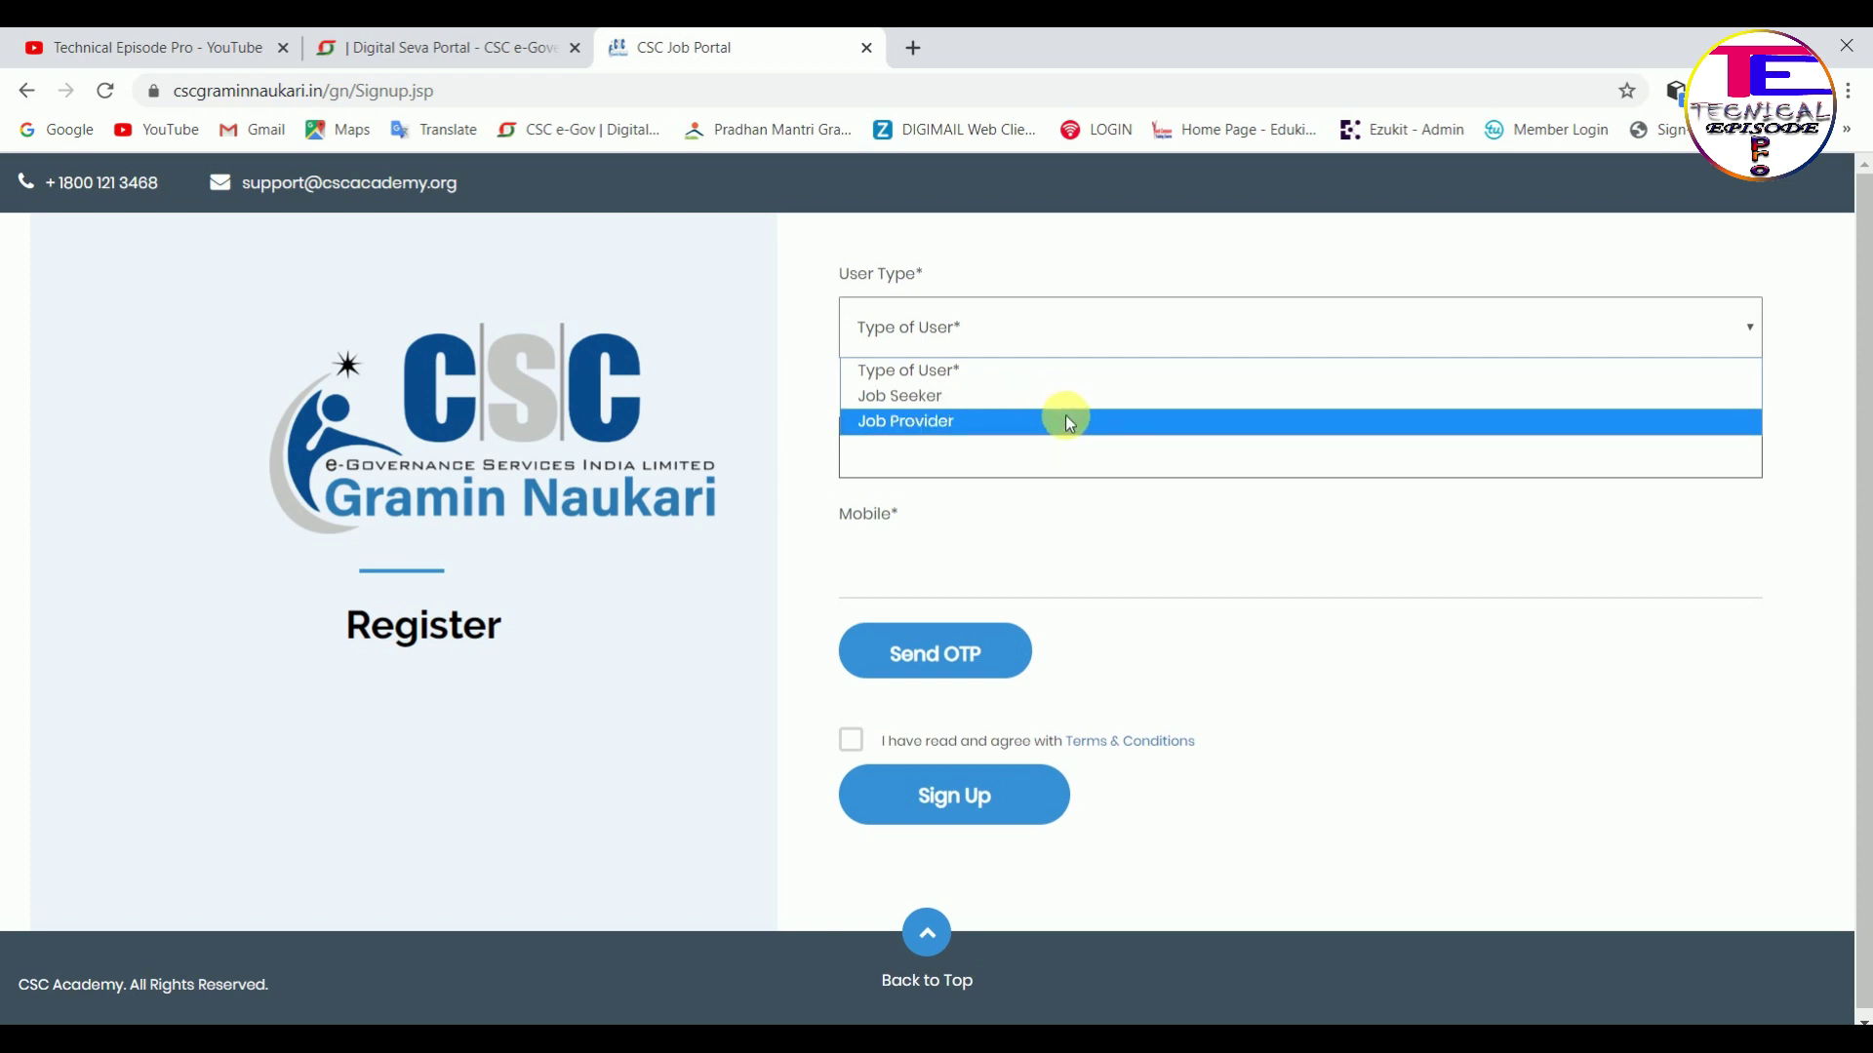
left_click(990, 402)
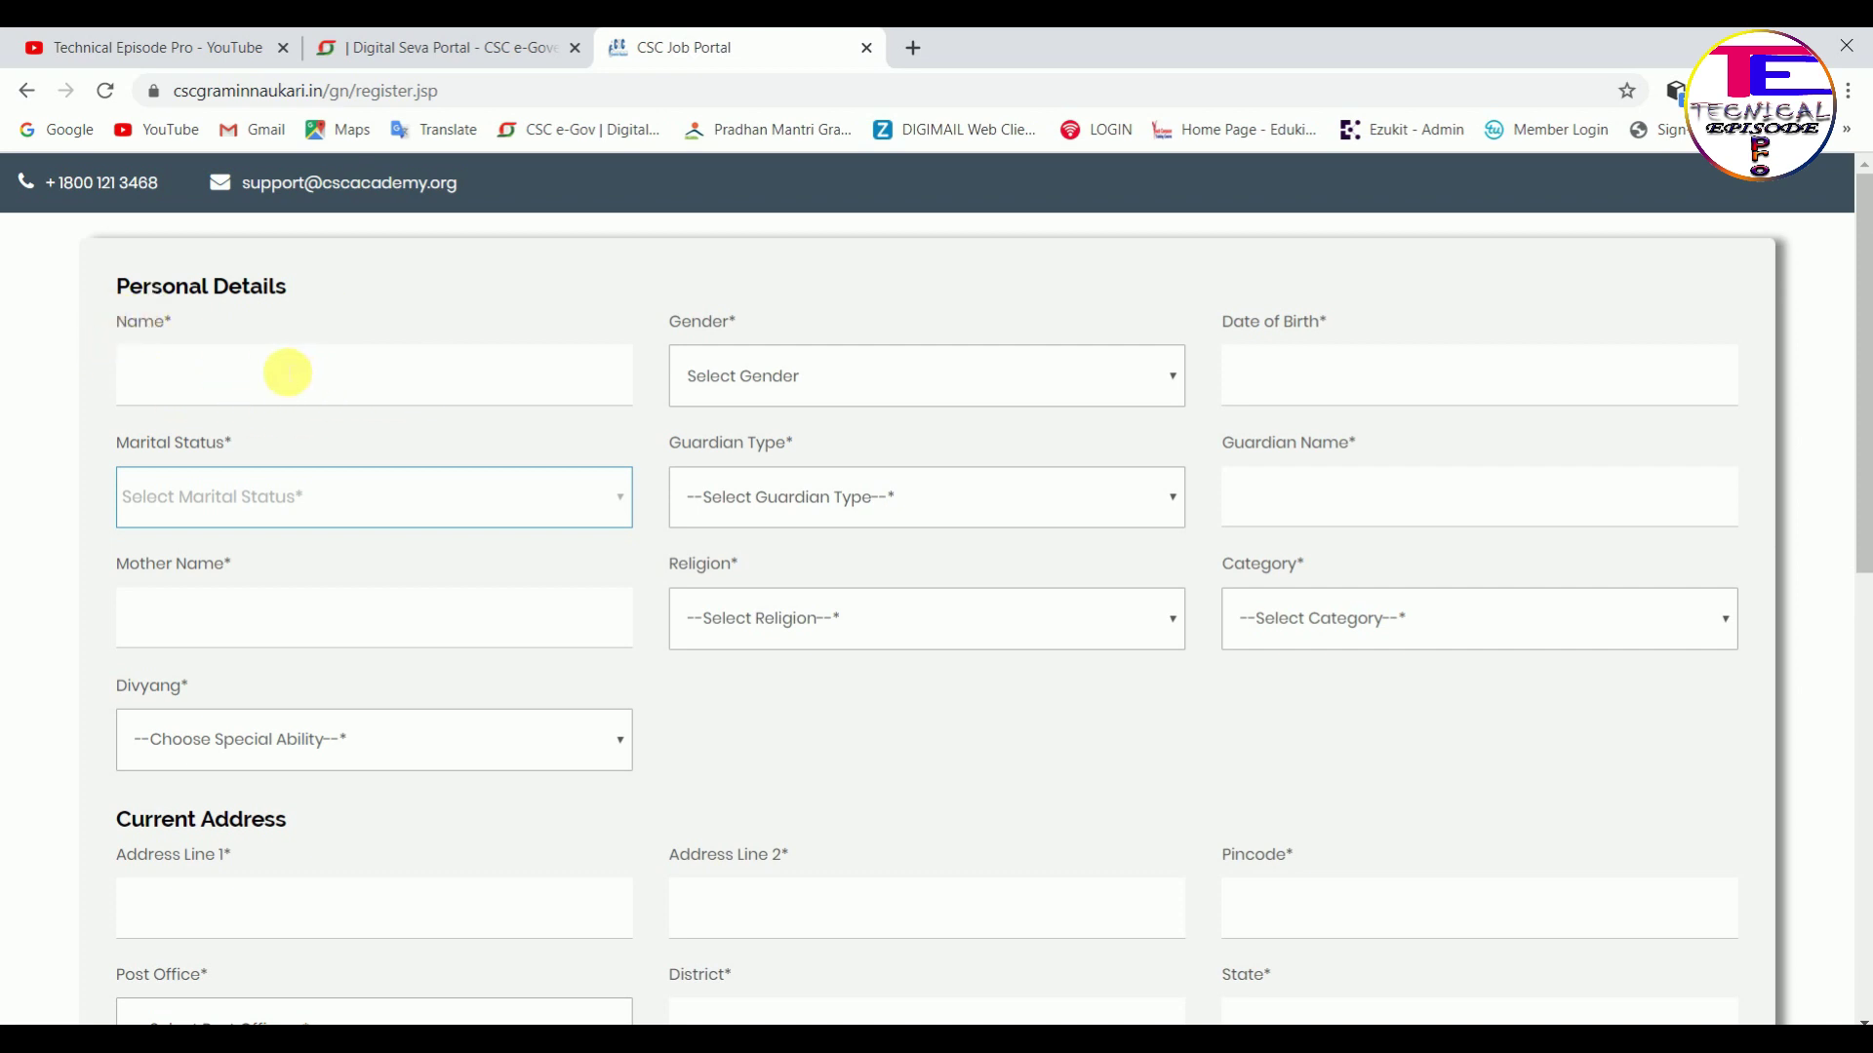
Set the gender to Male and the marital status to Single in the personal details
left_click(817, 361)
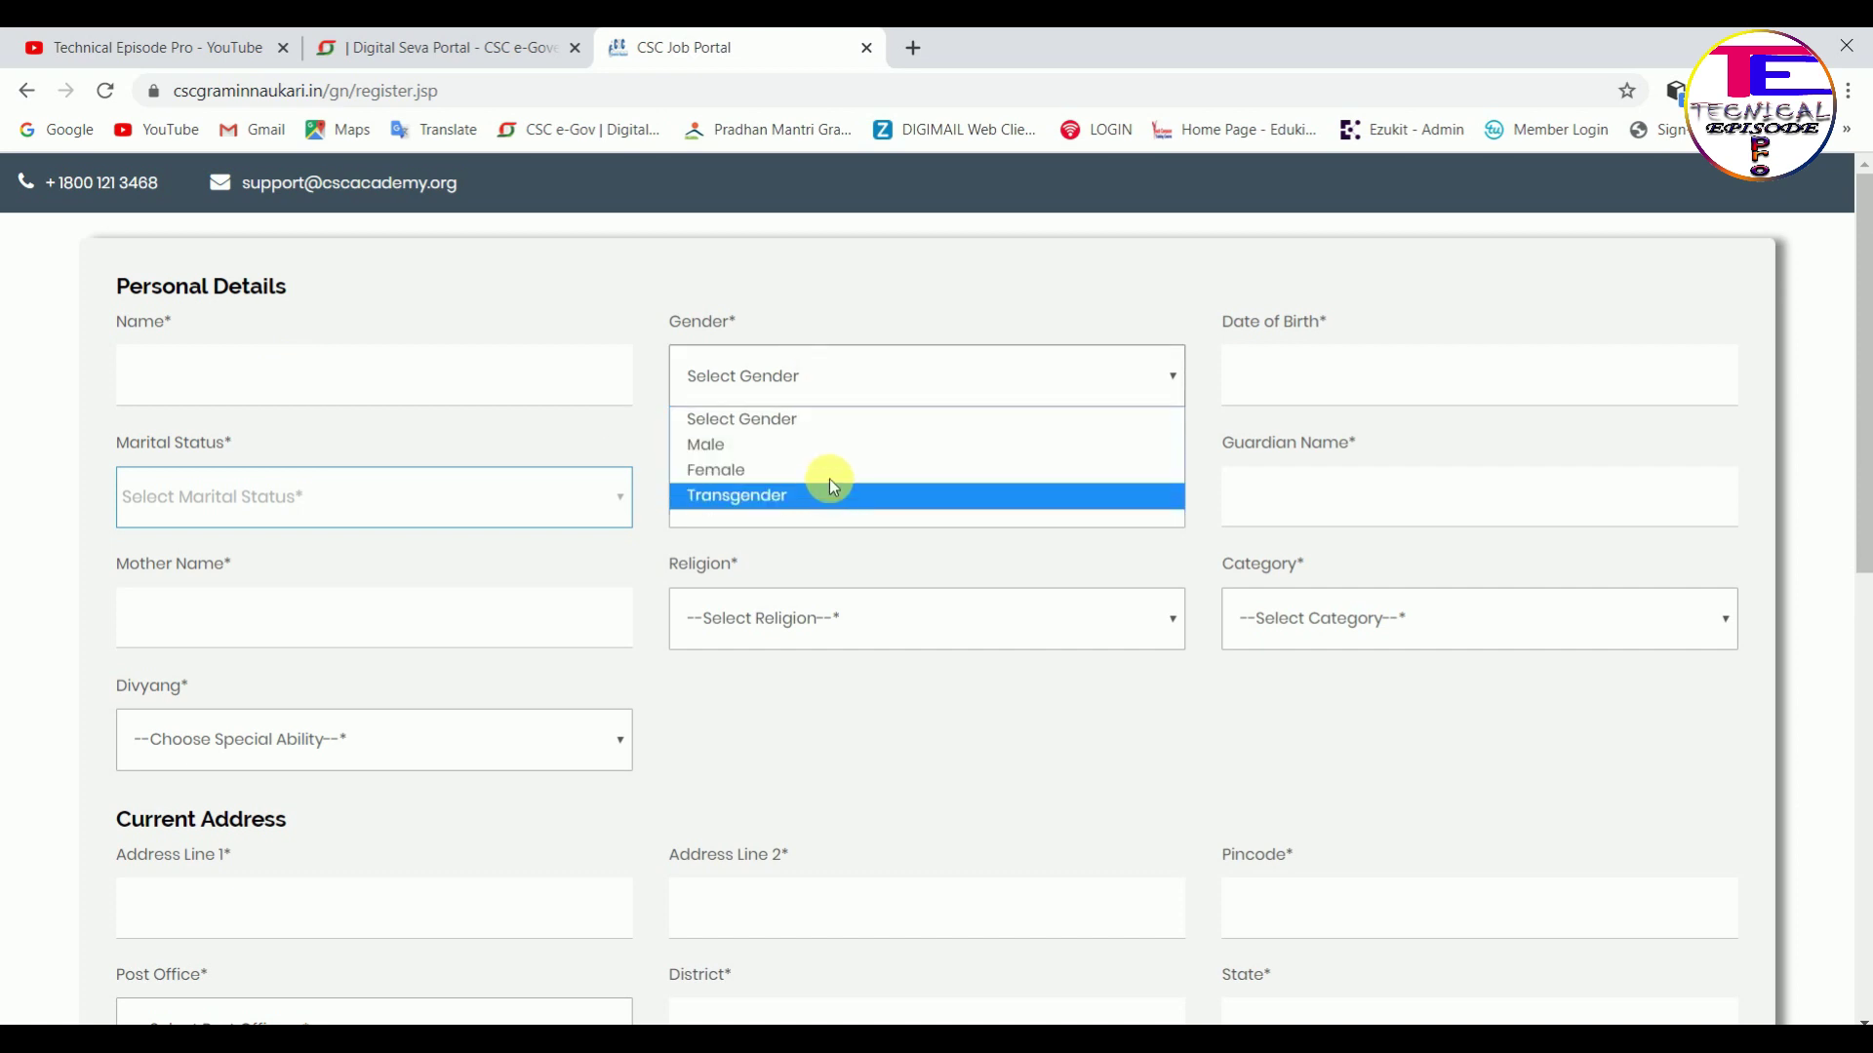
left_click(809, 468)
left_click(792, 370)
left_click(767, 443)
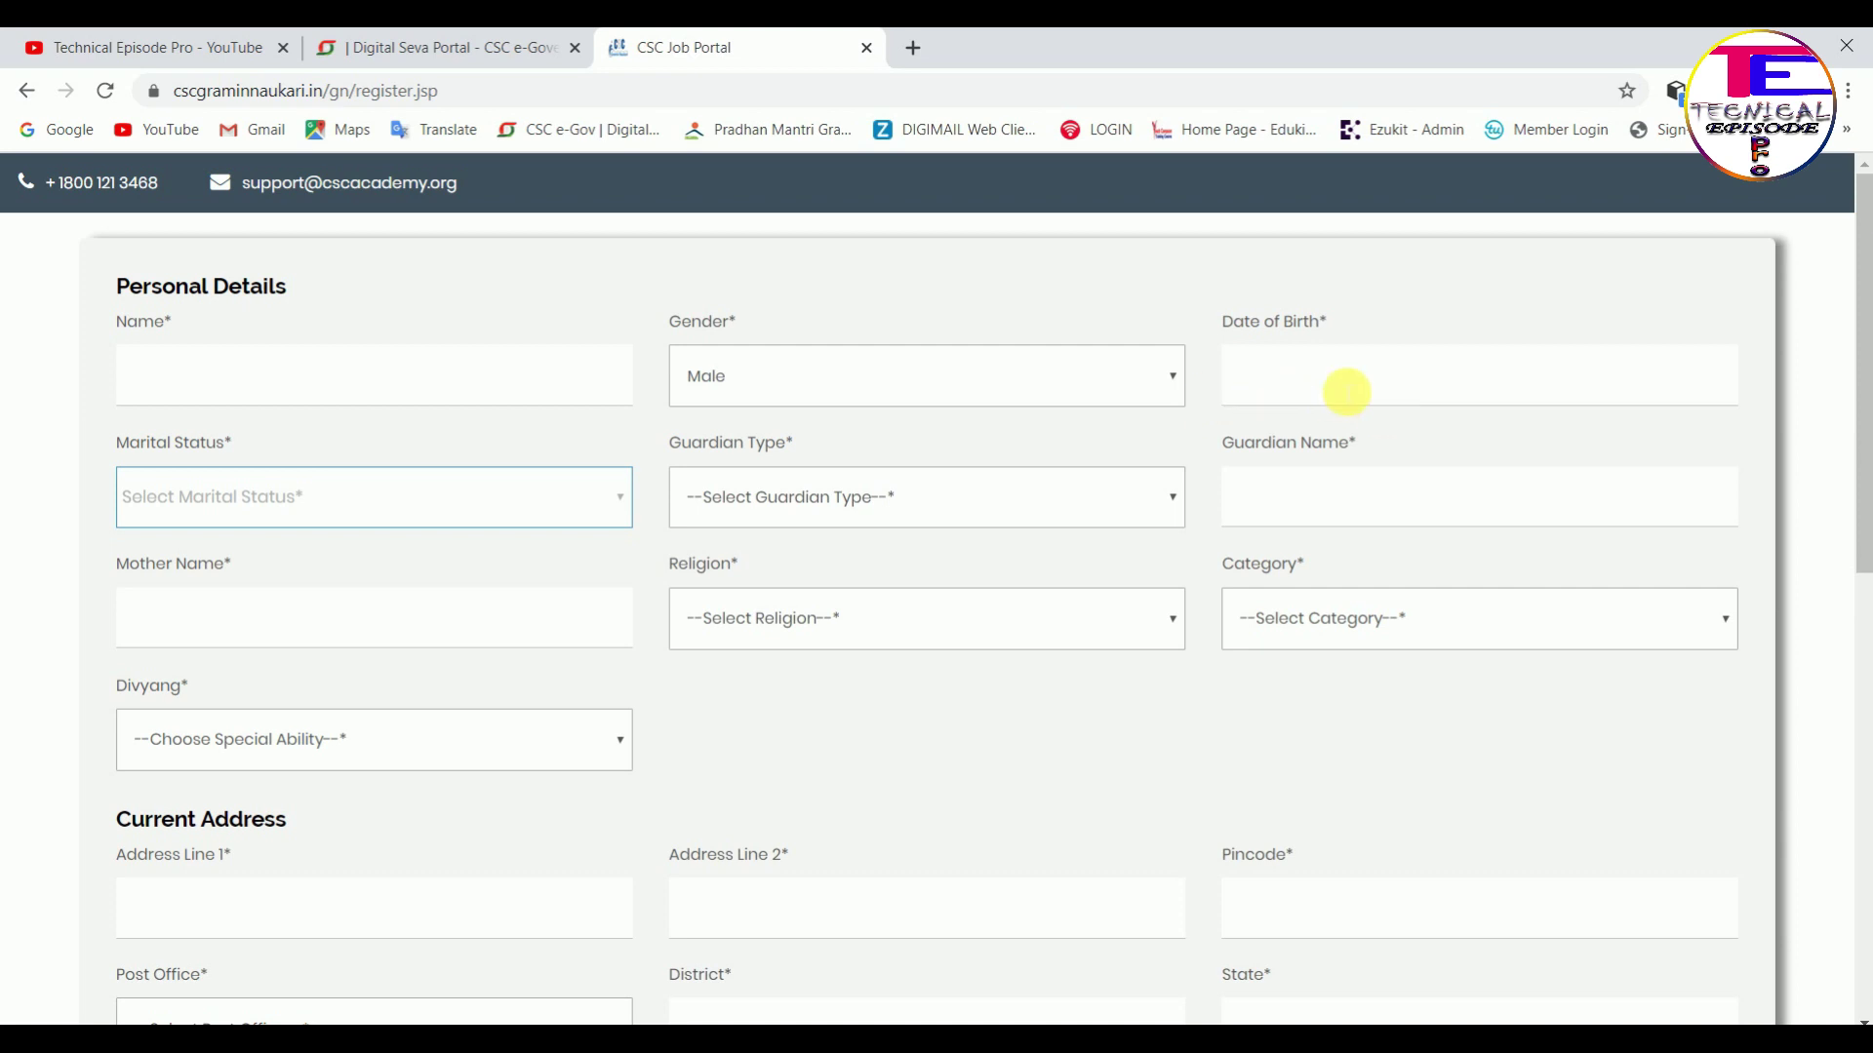
left_click(373, 505)
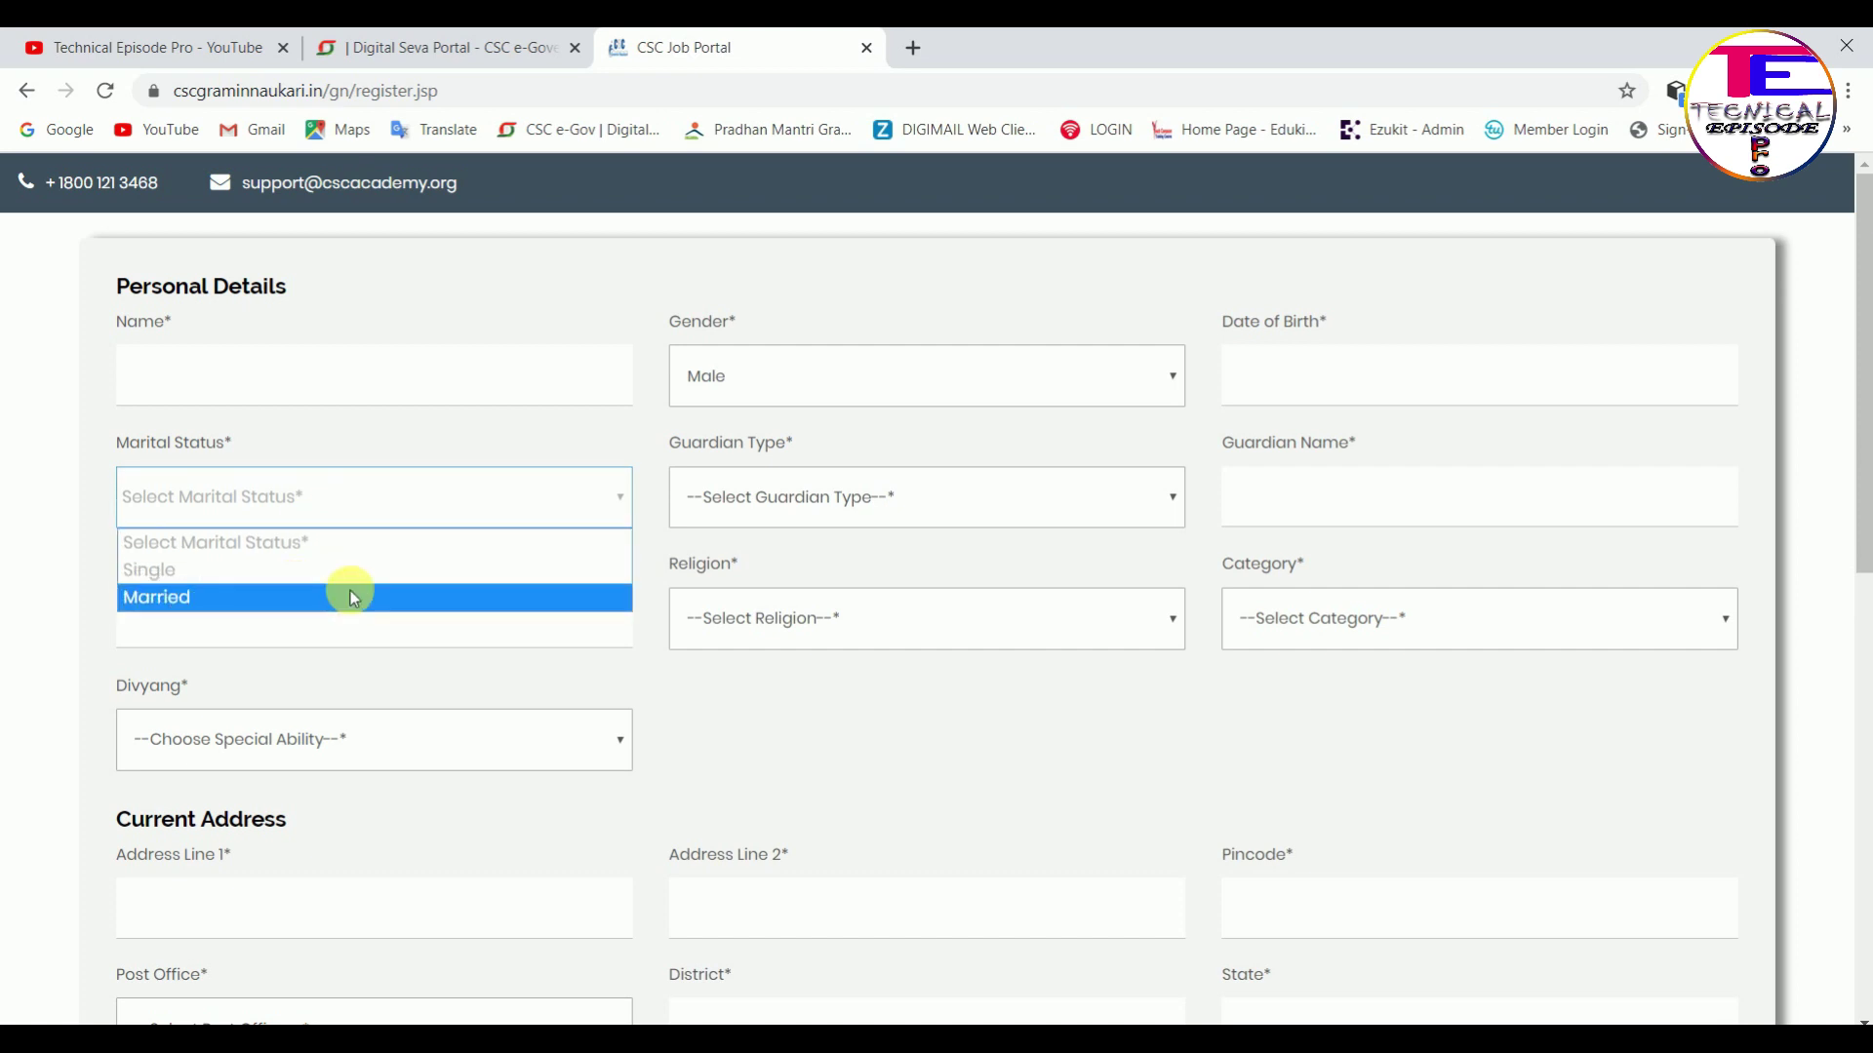
left_click(400, 569)
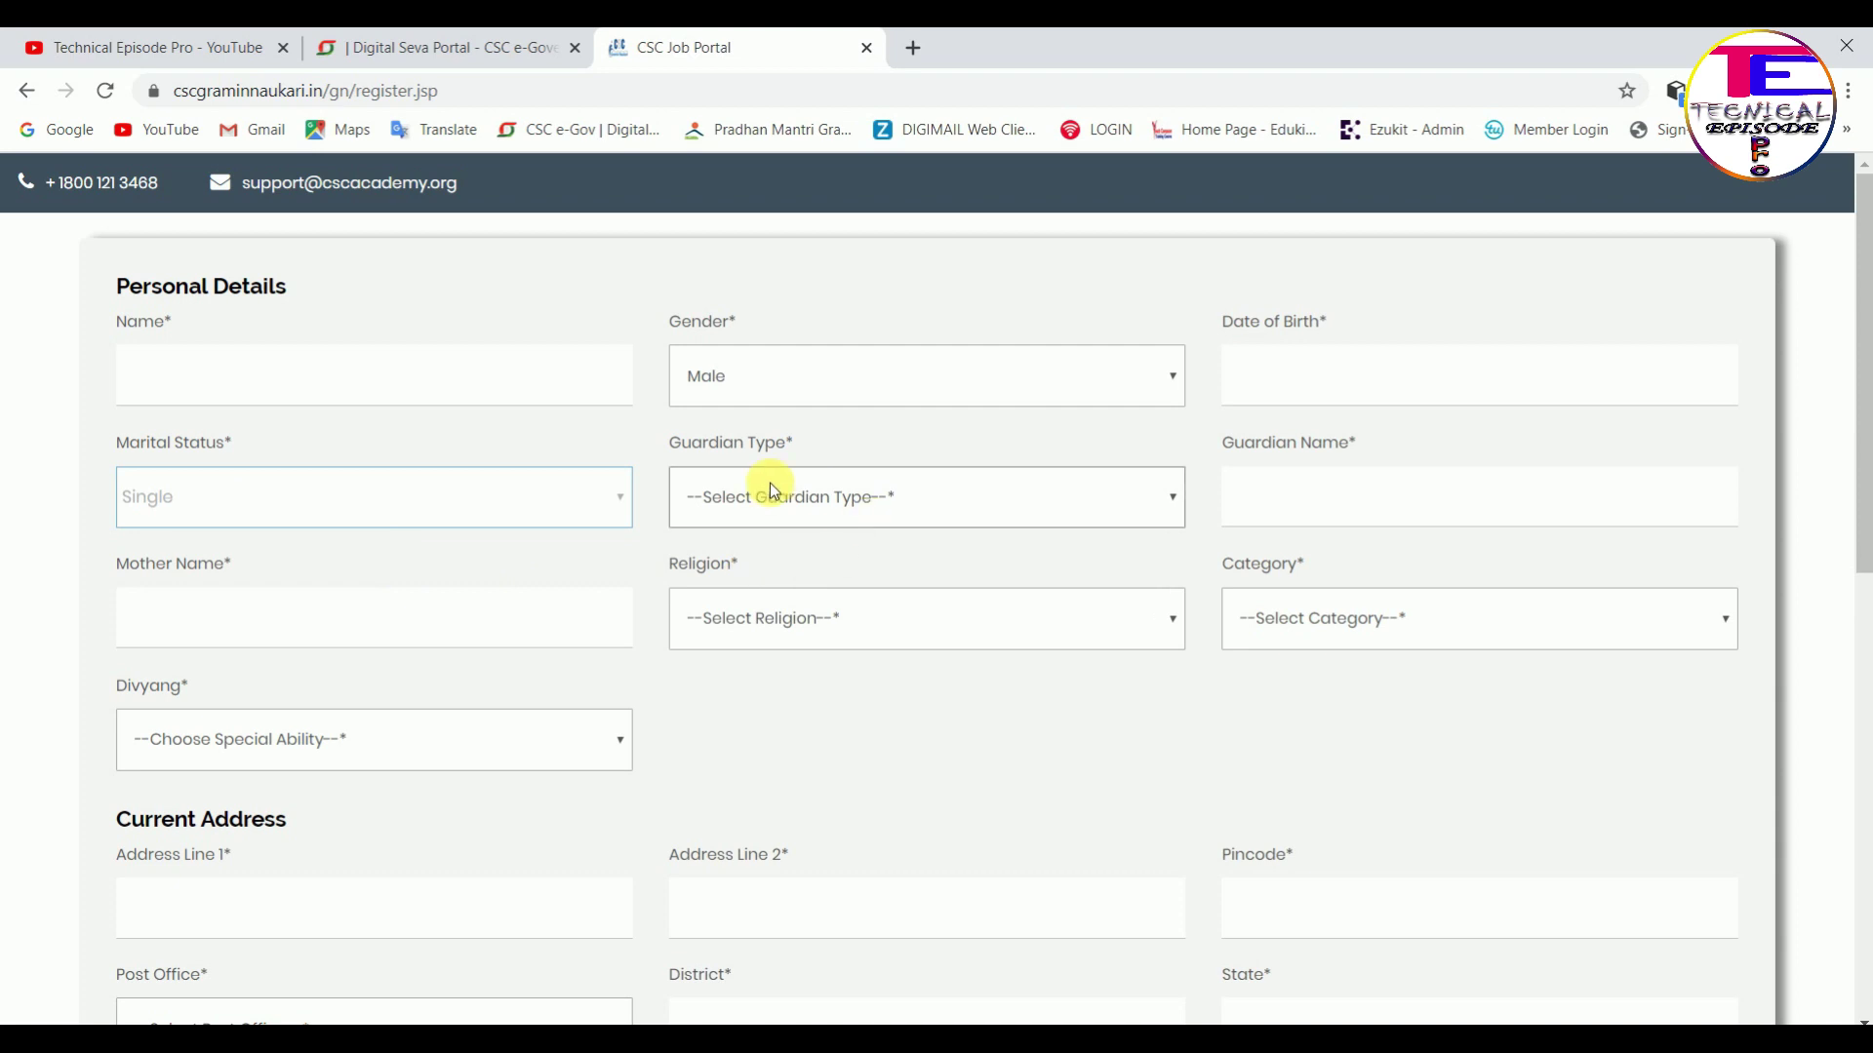
Set the guardian type to S/O and the religion to Hinduism in the personal details
left_click(728, 496)
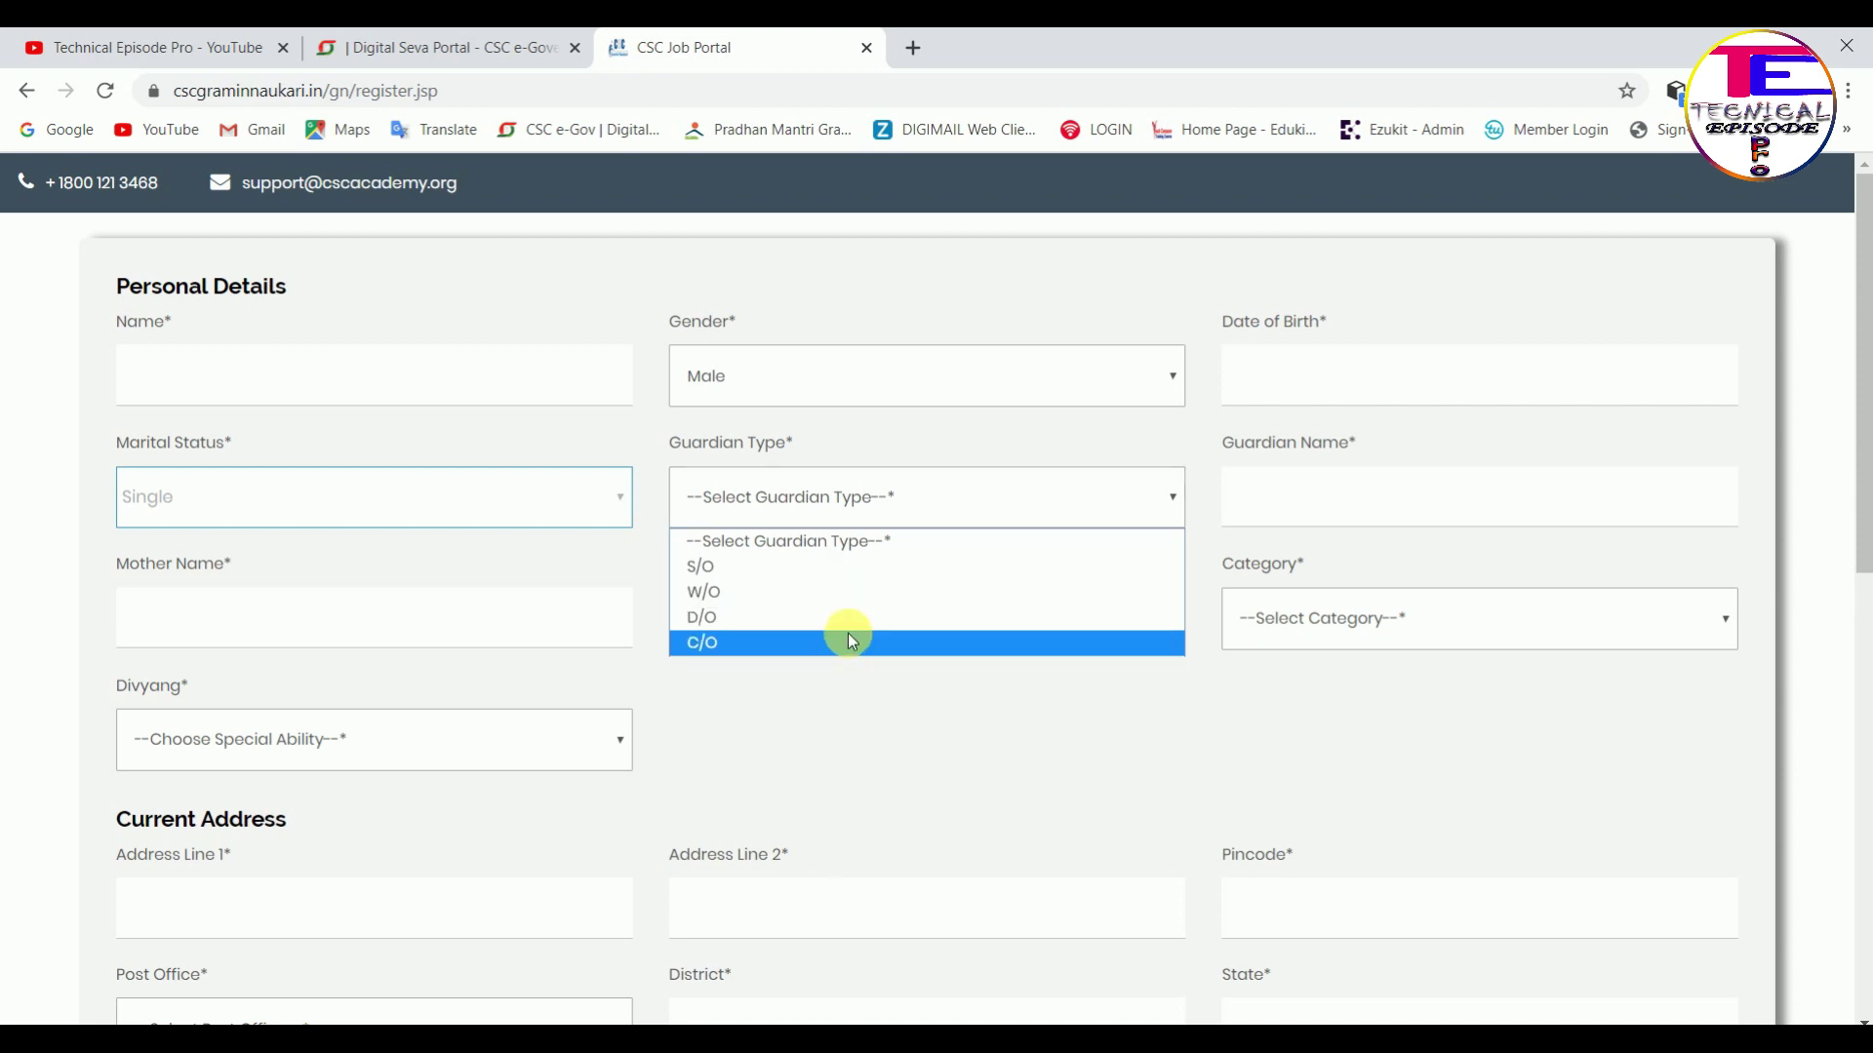
left_click(868, 570)
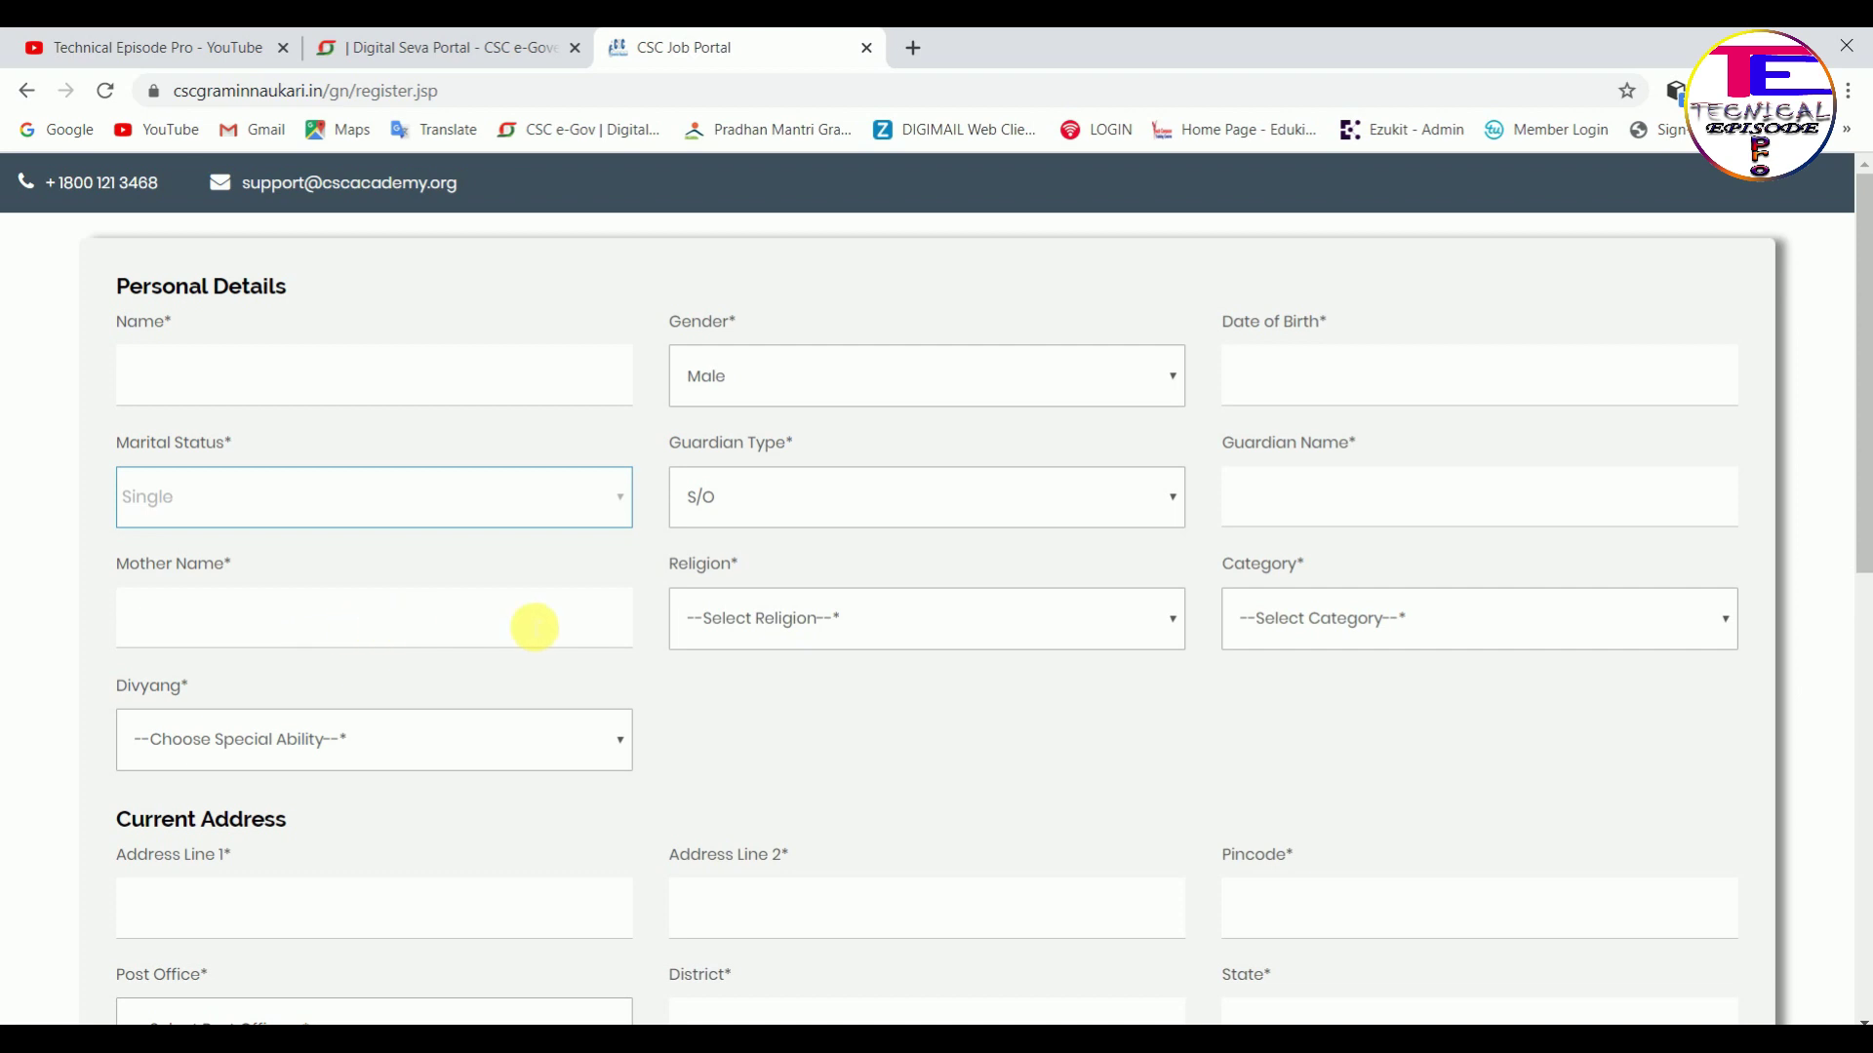
left_click(777, 615)
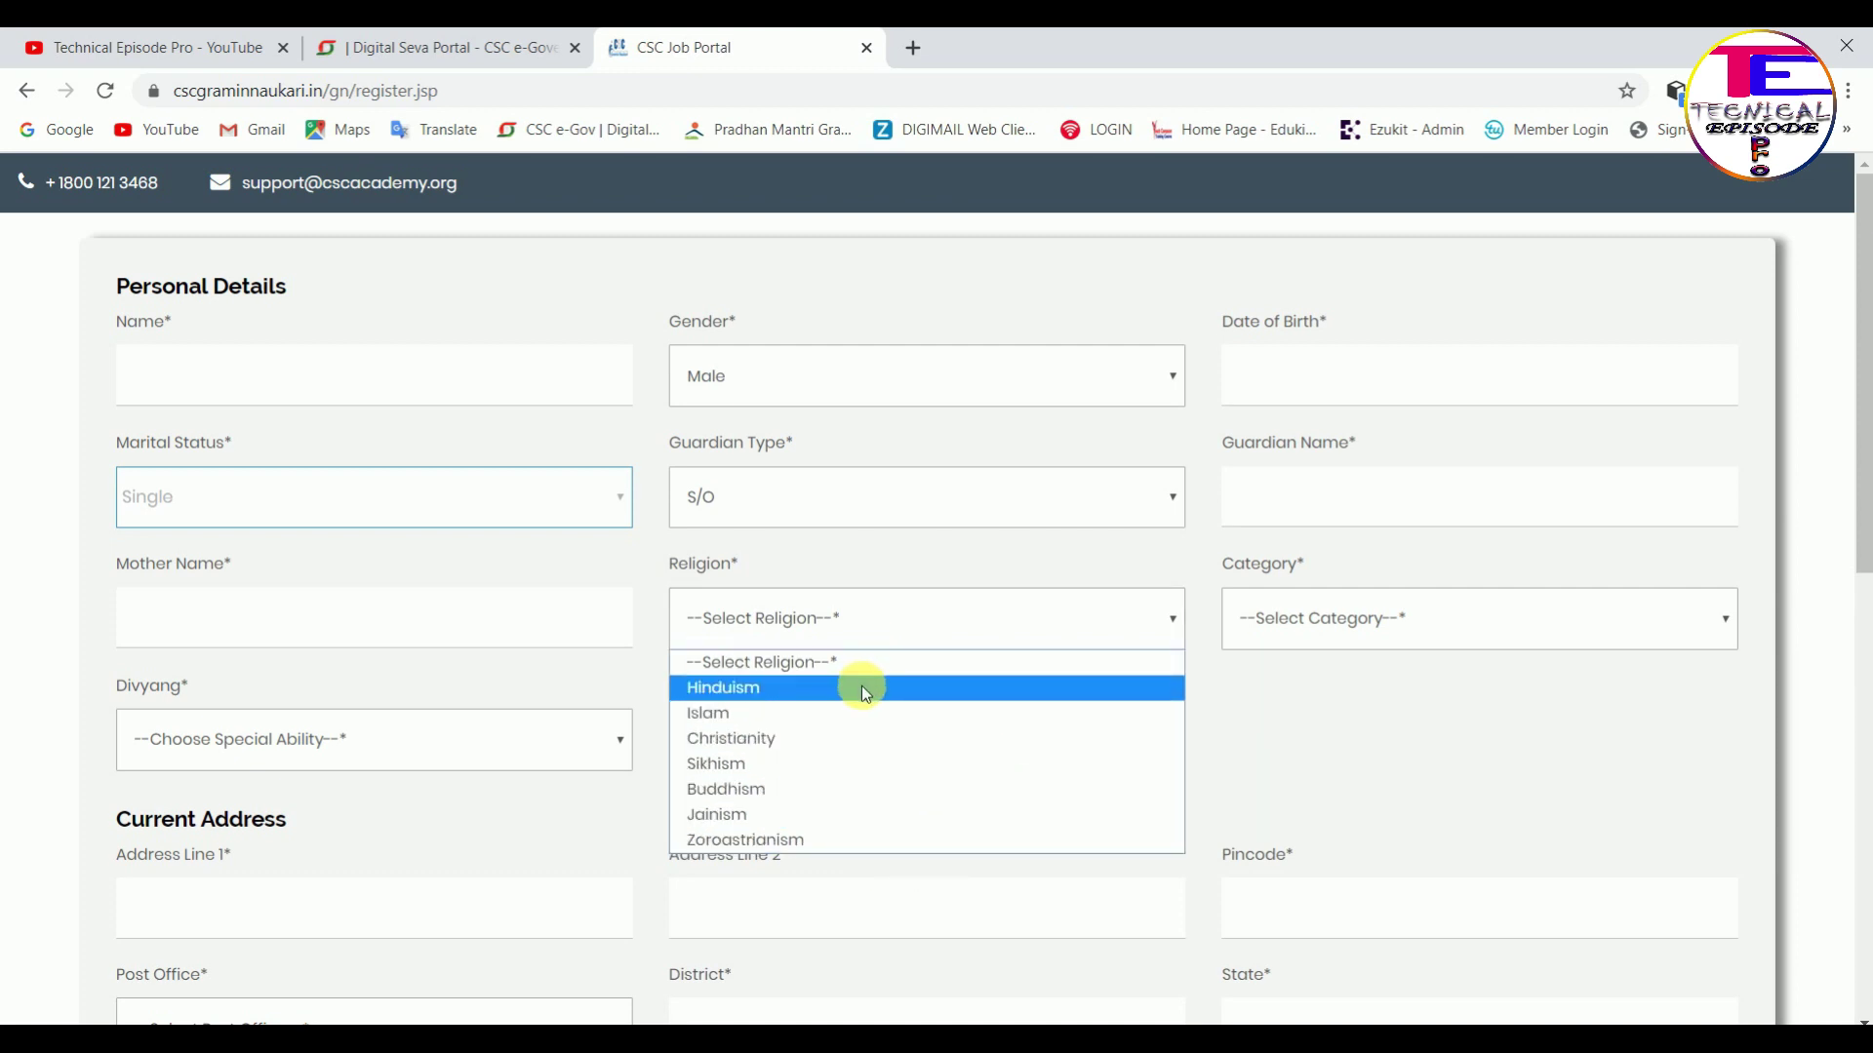
left_click(836, 695)
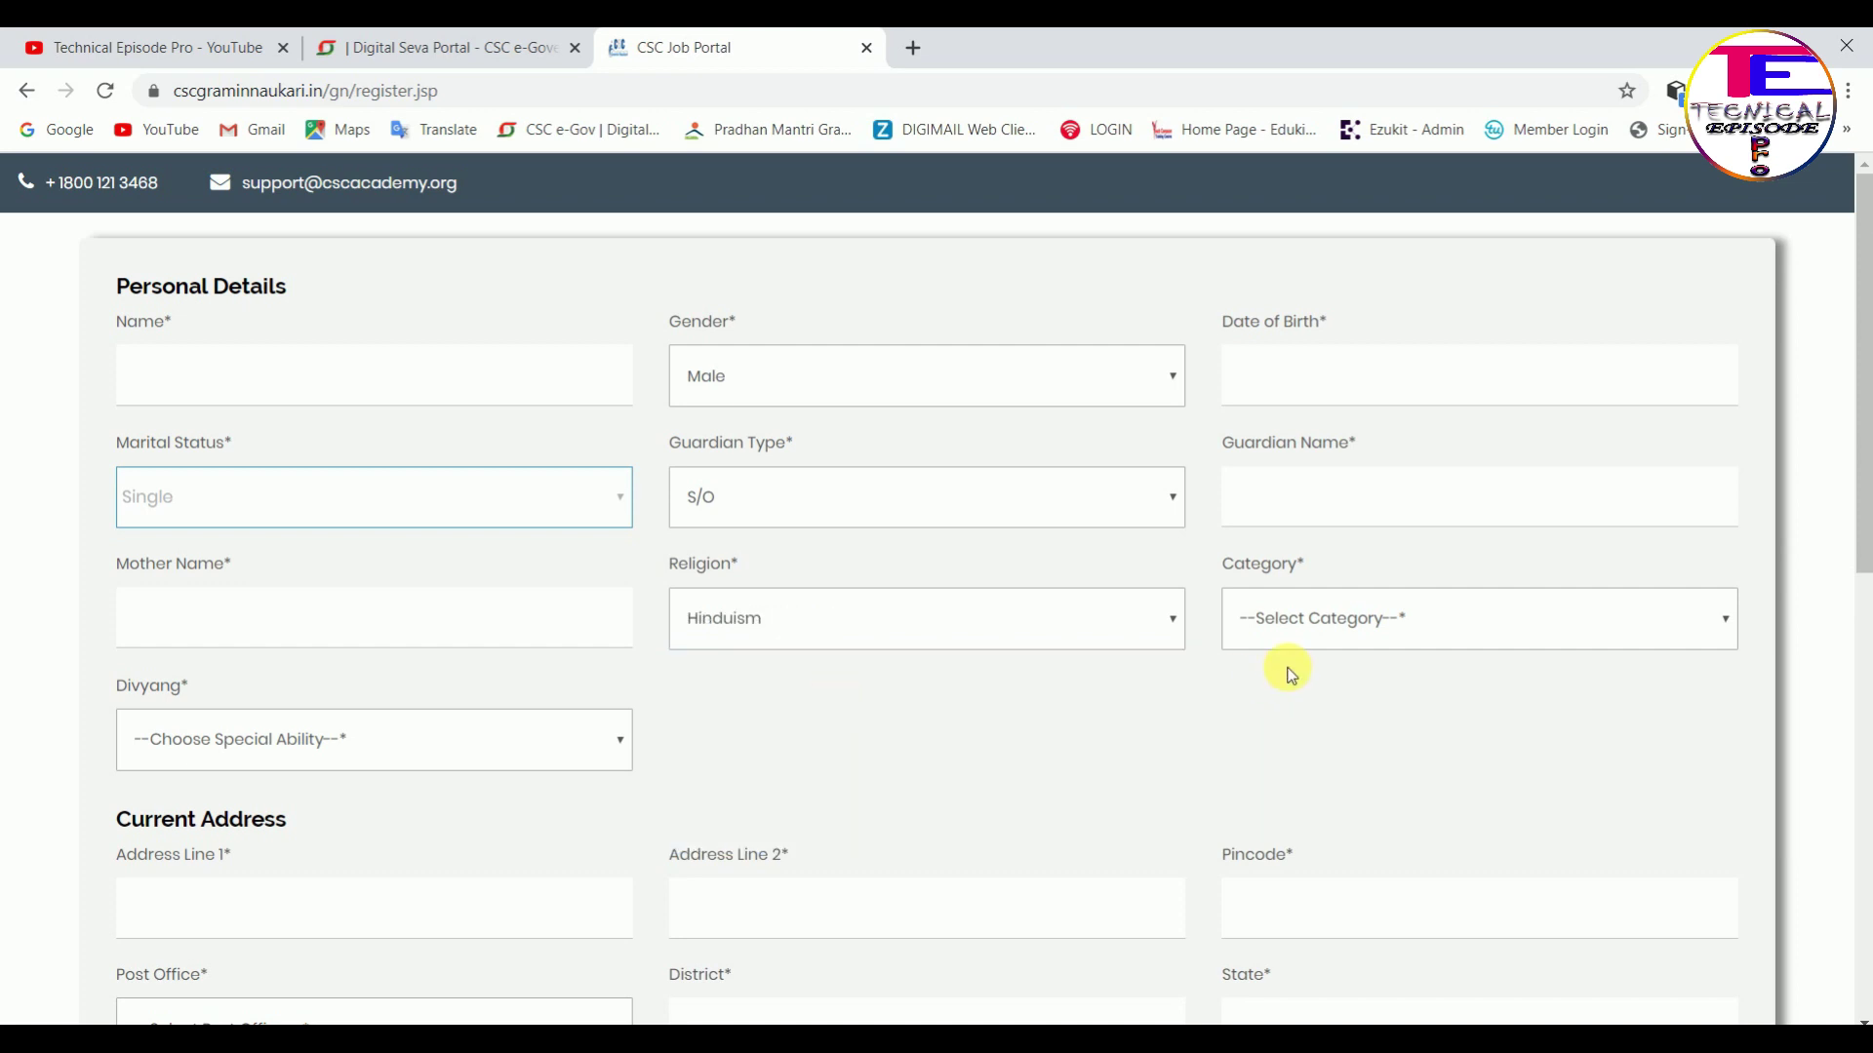
Set the category to SC/ST and Divyang to No in the personal details
left_click(1350, 618)
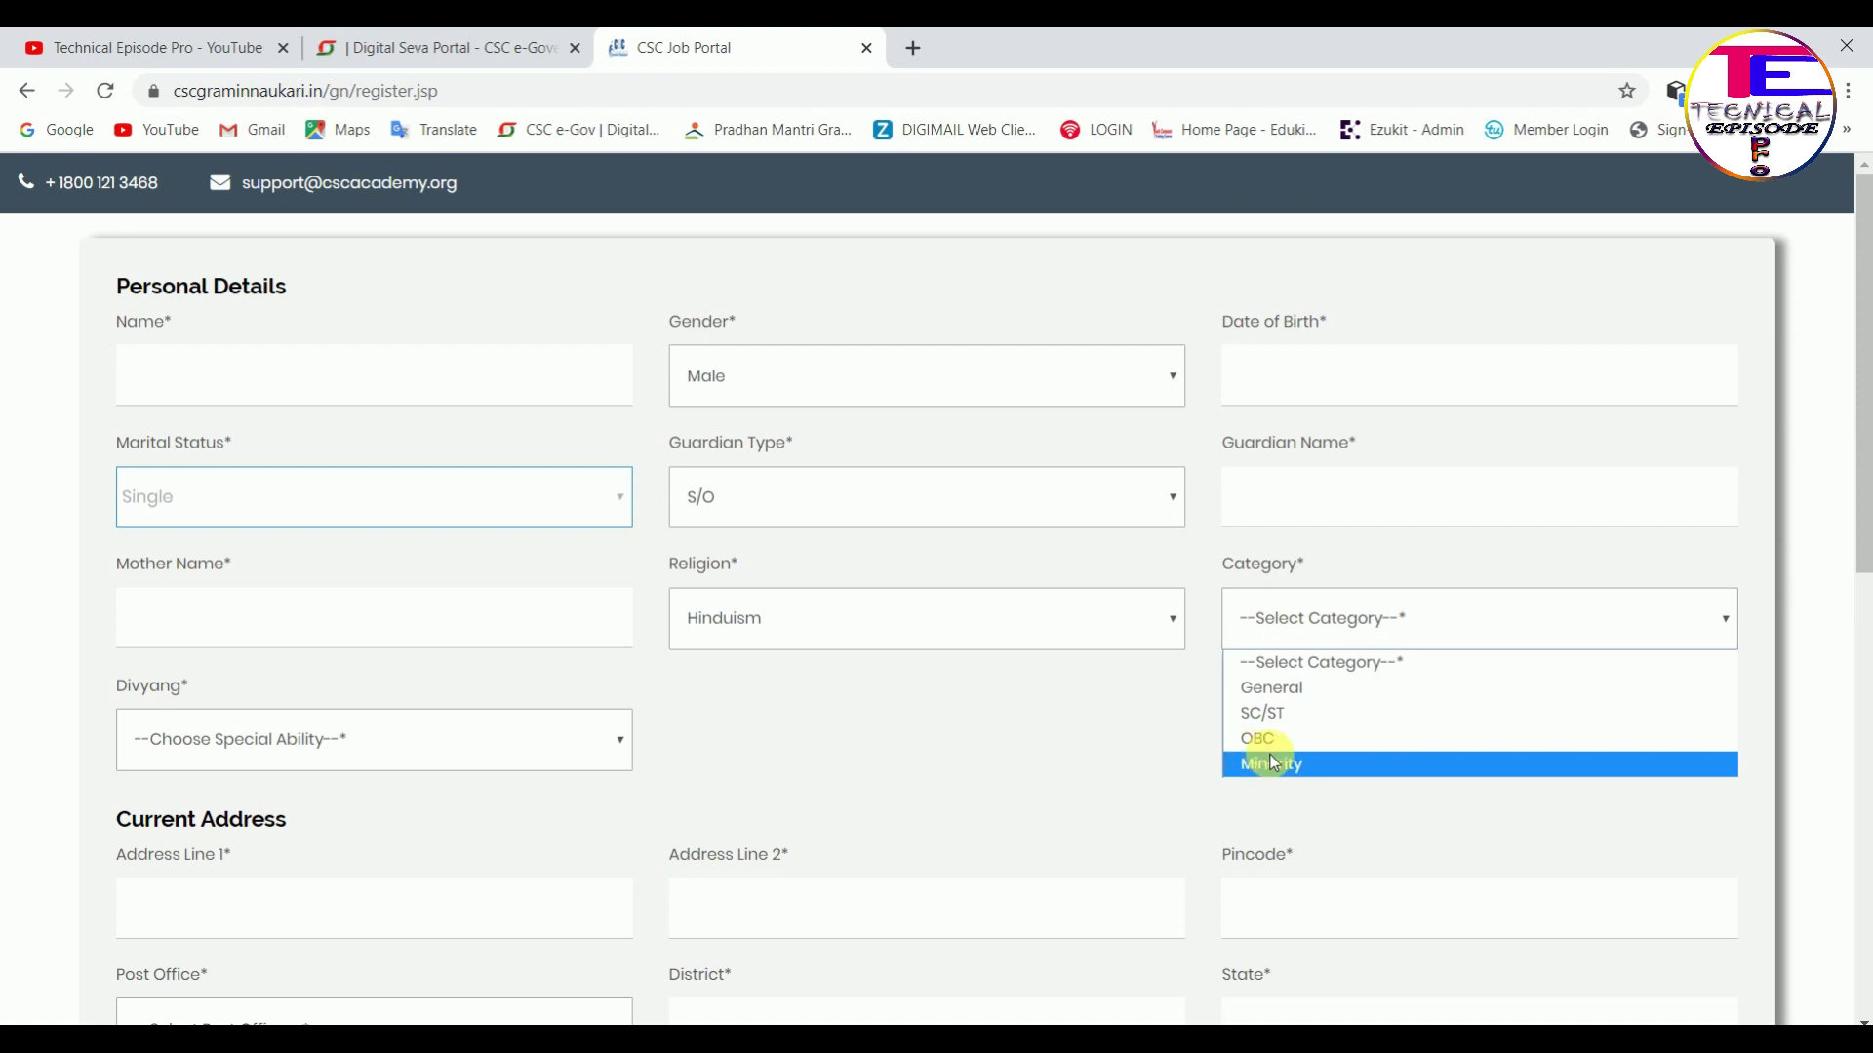
left_click(1268, 713)
scroll(577, 705, "down", 3)
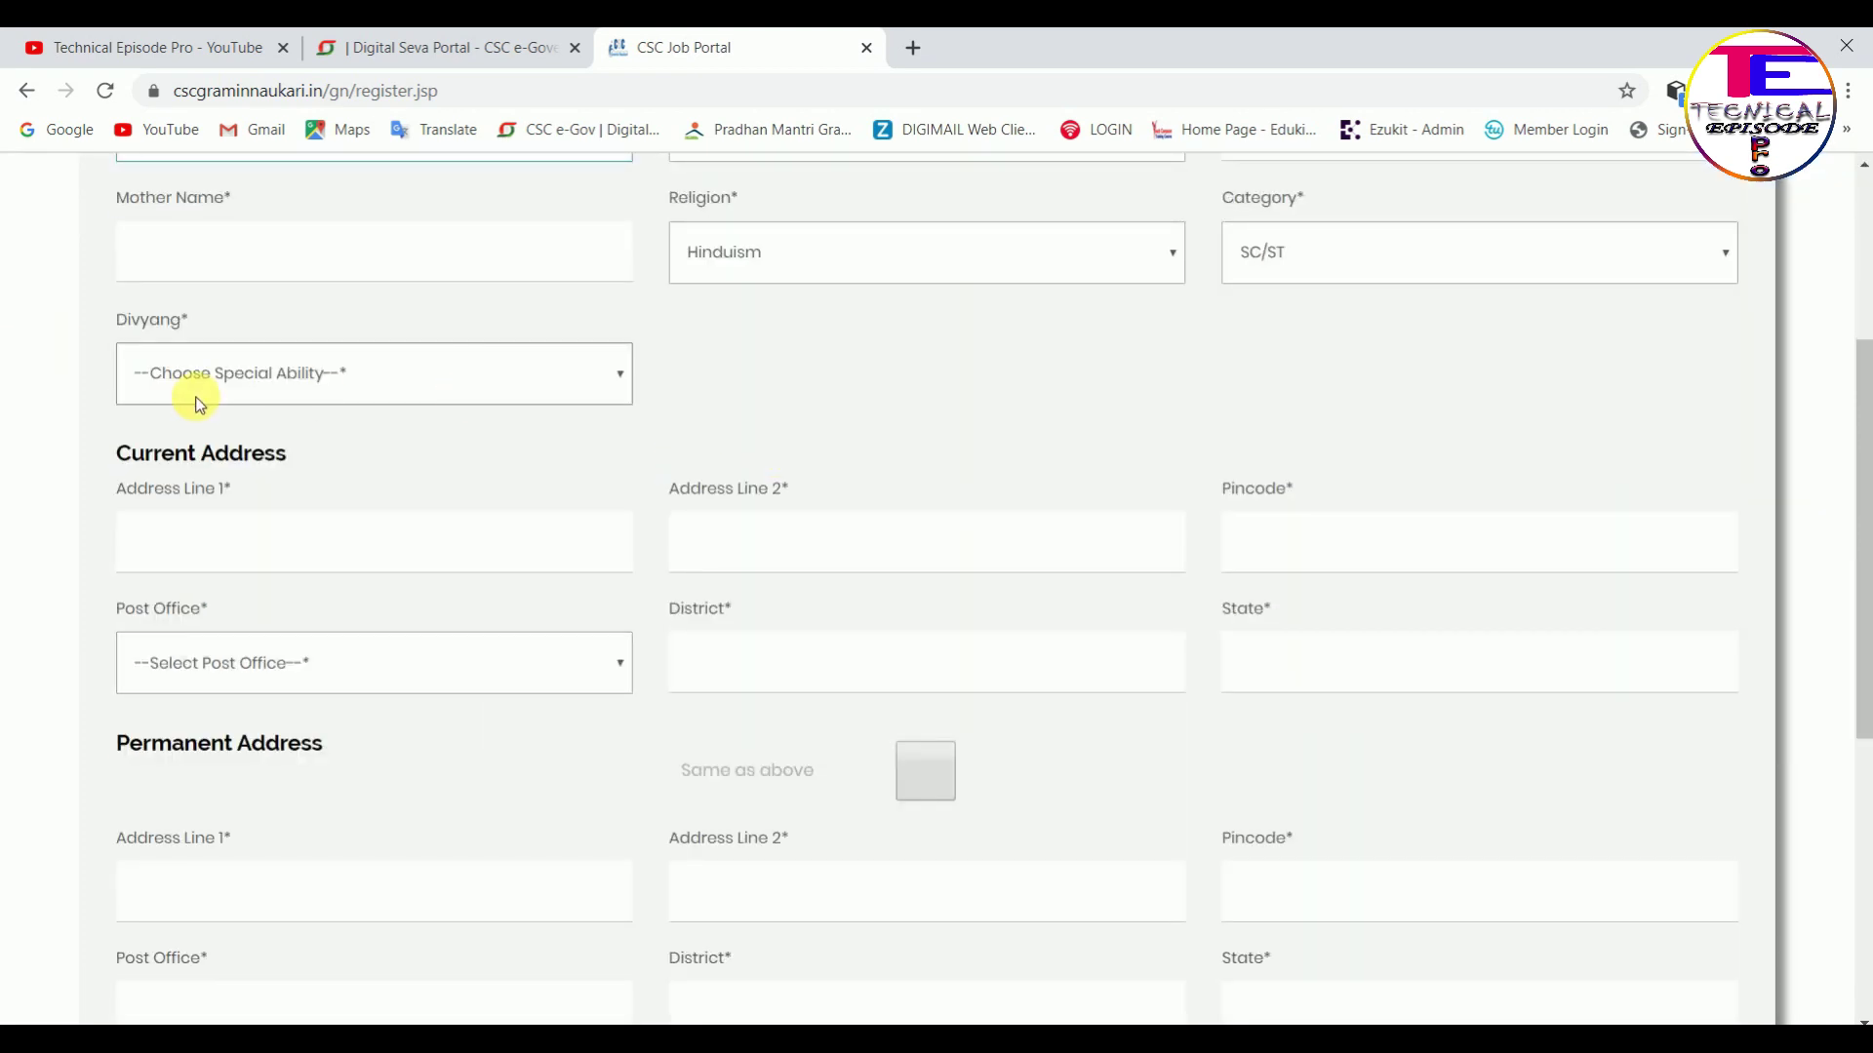
left_click(494, 388)
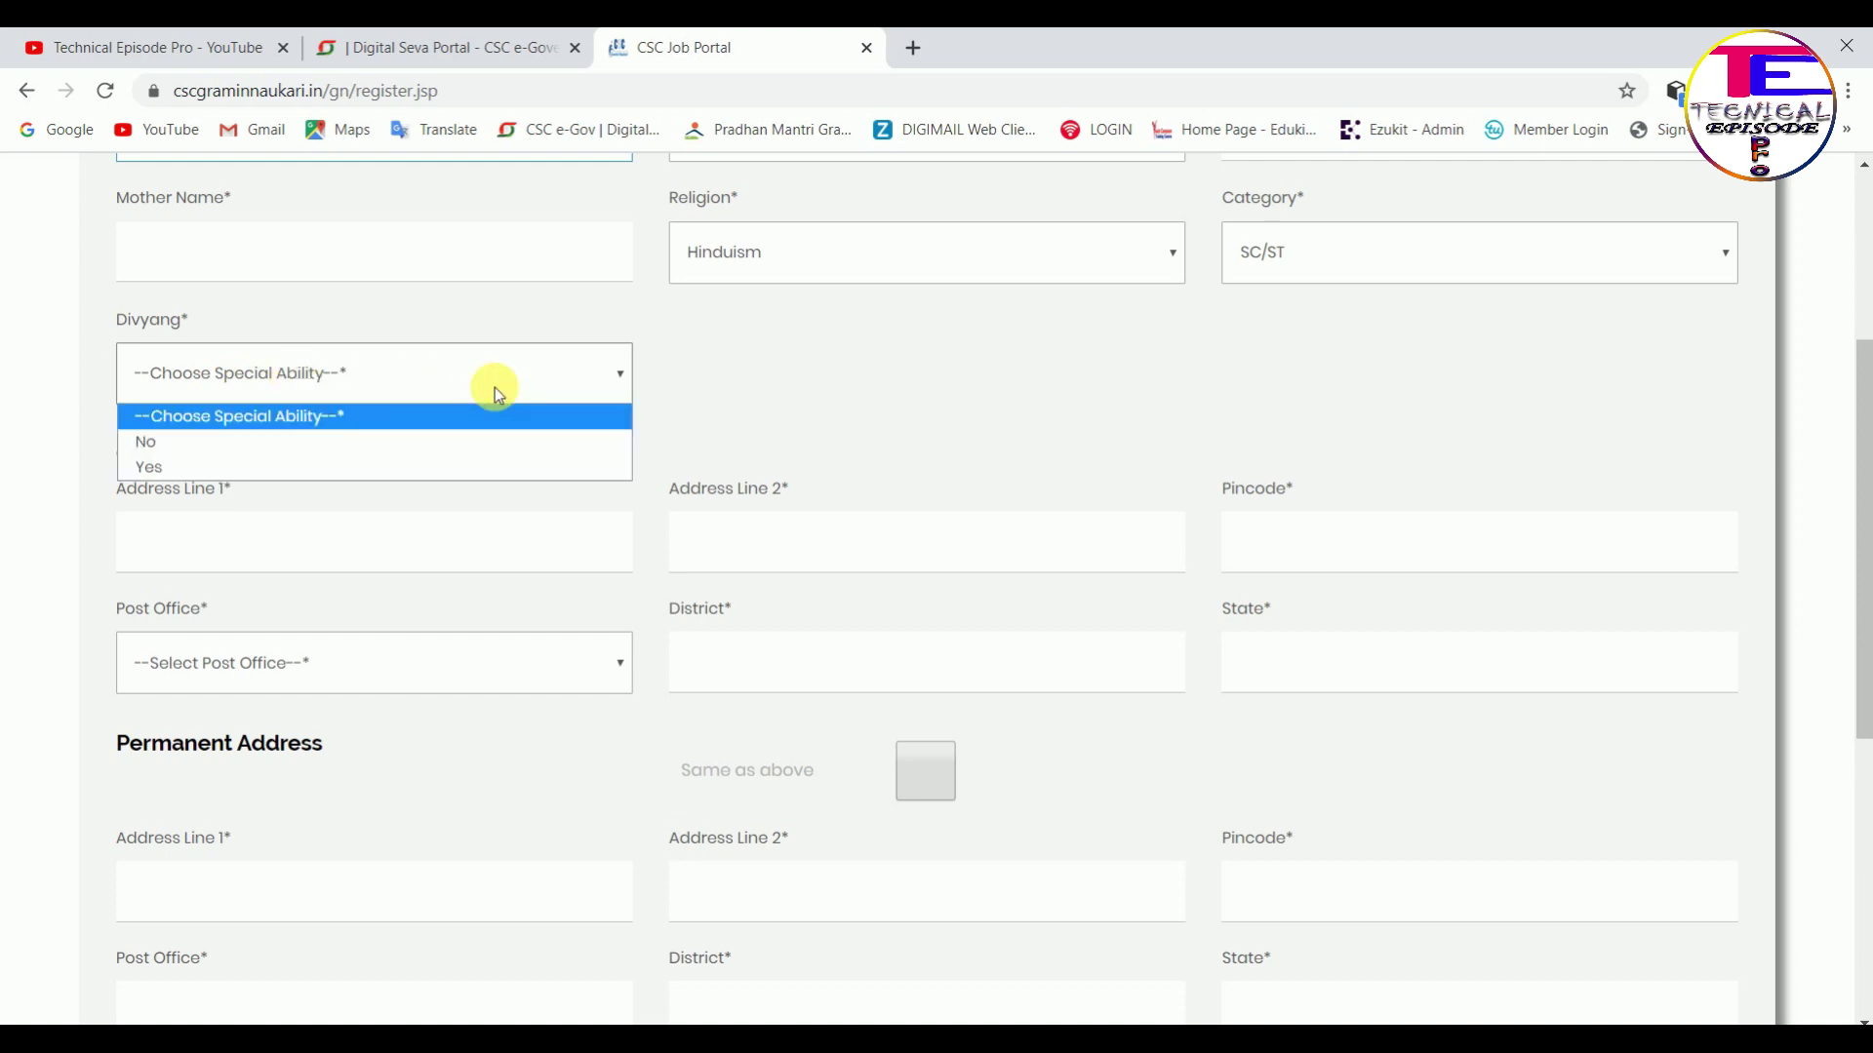
left_click(251, 443)
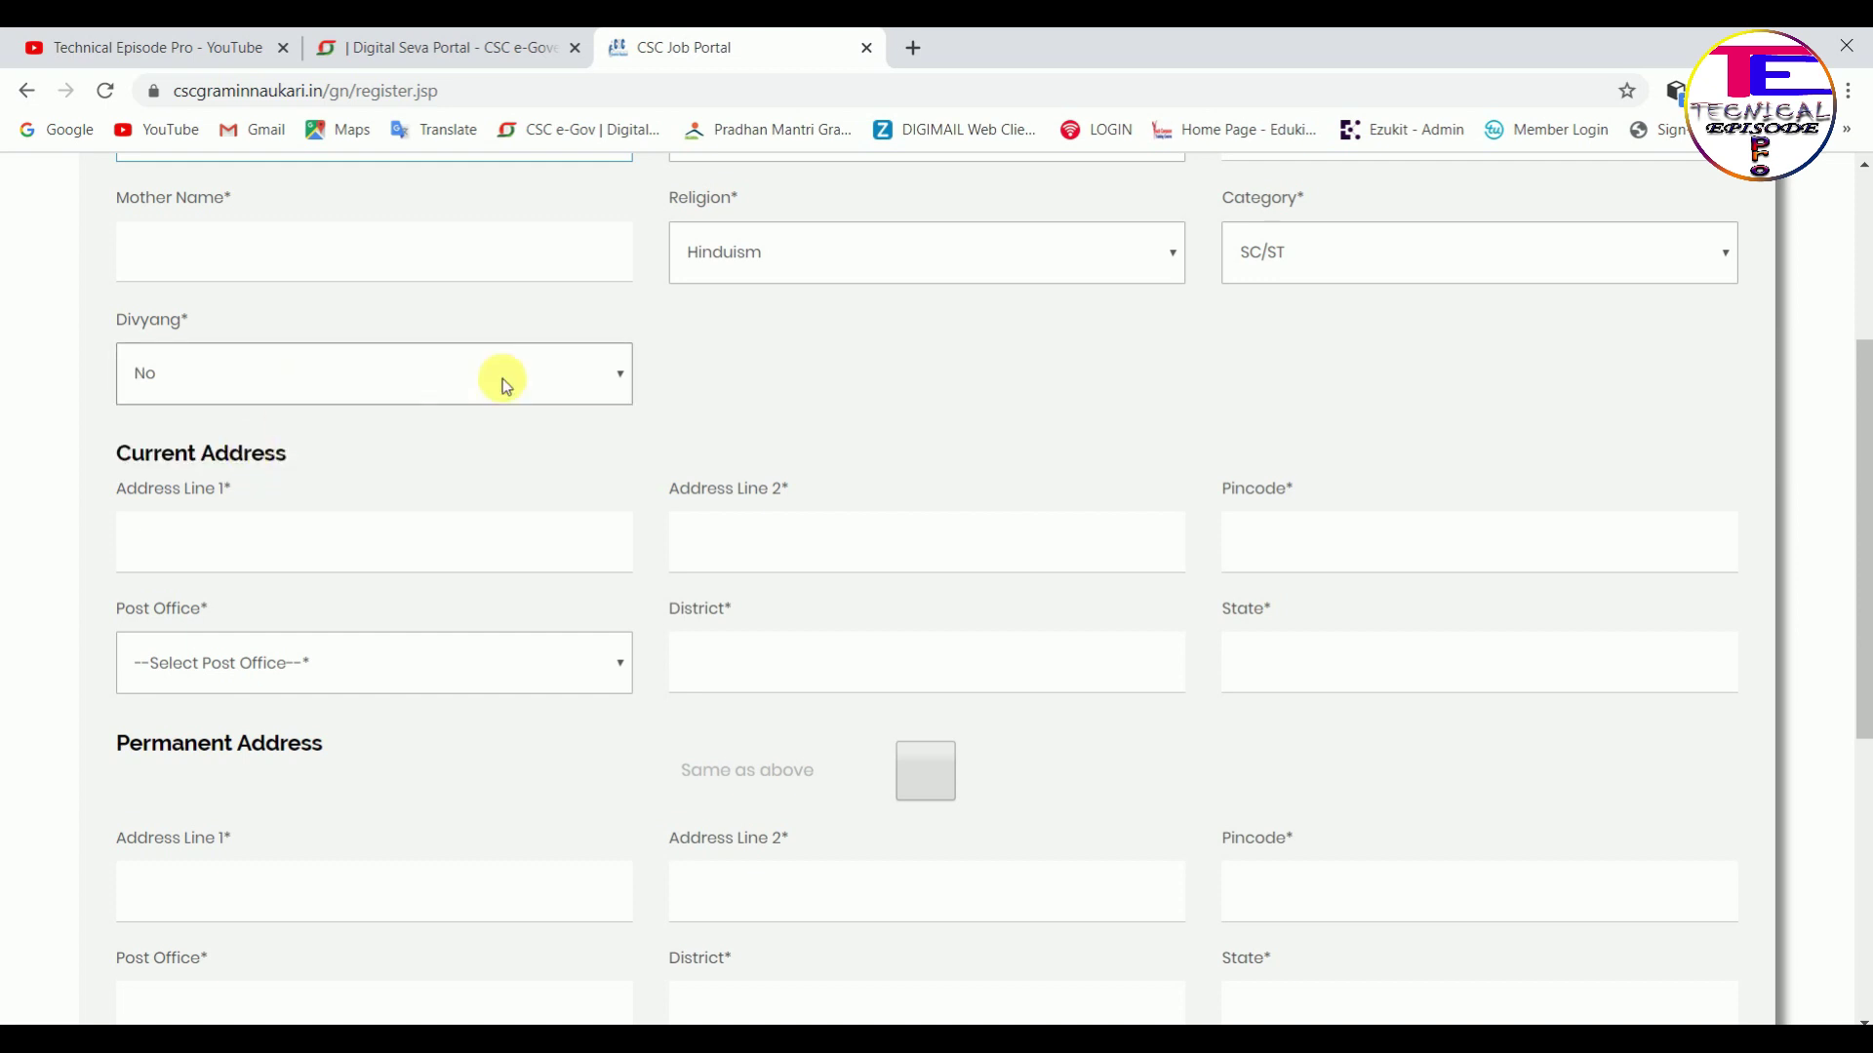
Examine the current address section, including the post office, district and state fields
scroll(502, 379, "down", 4)
scroll(501, 378, "up", 2)
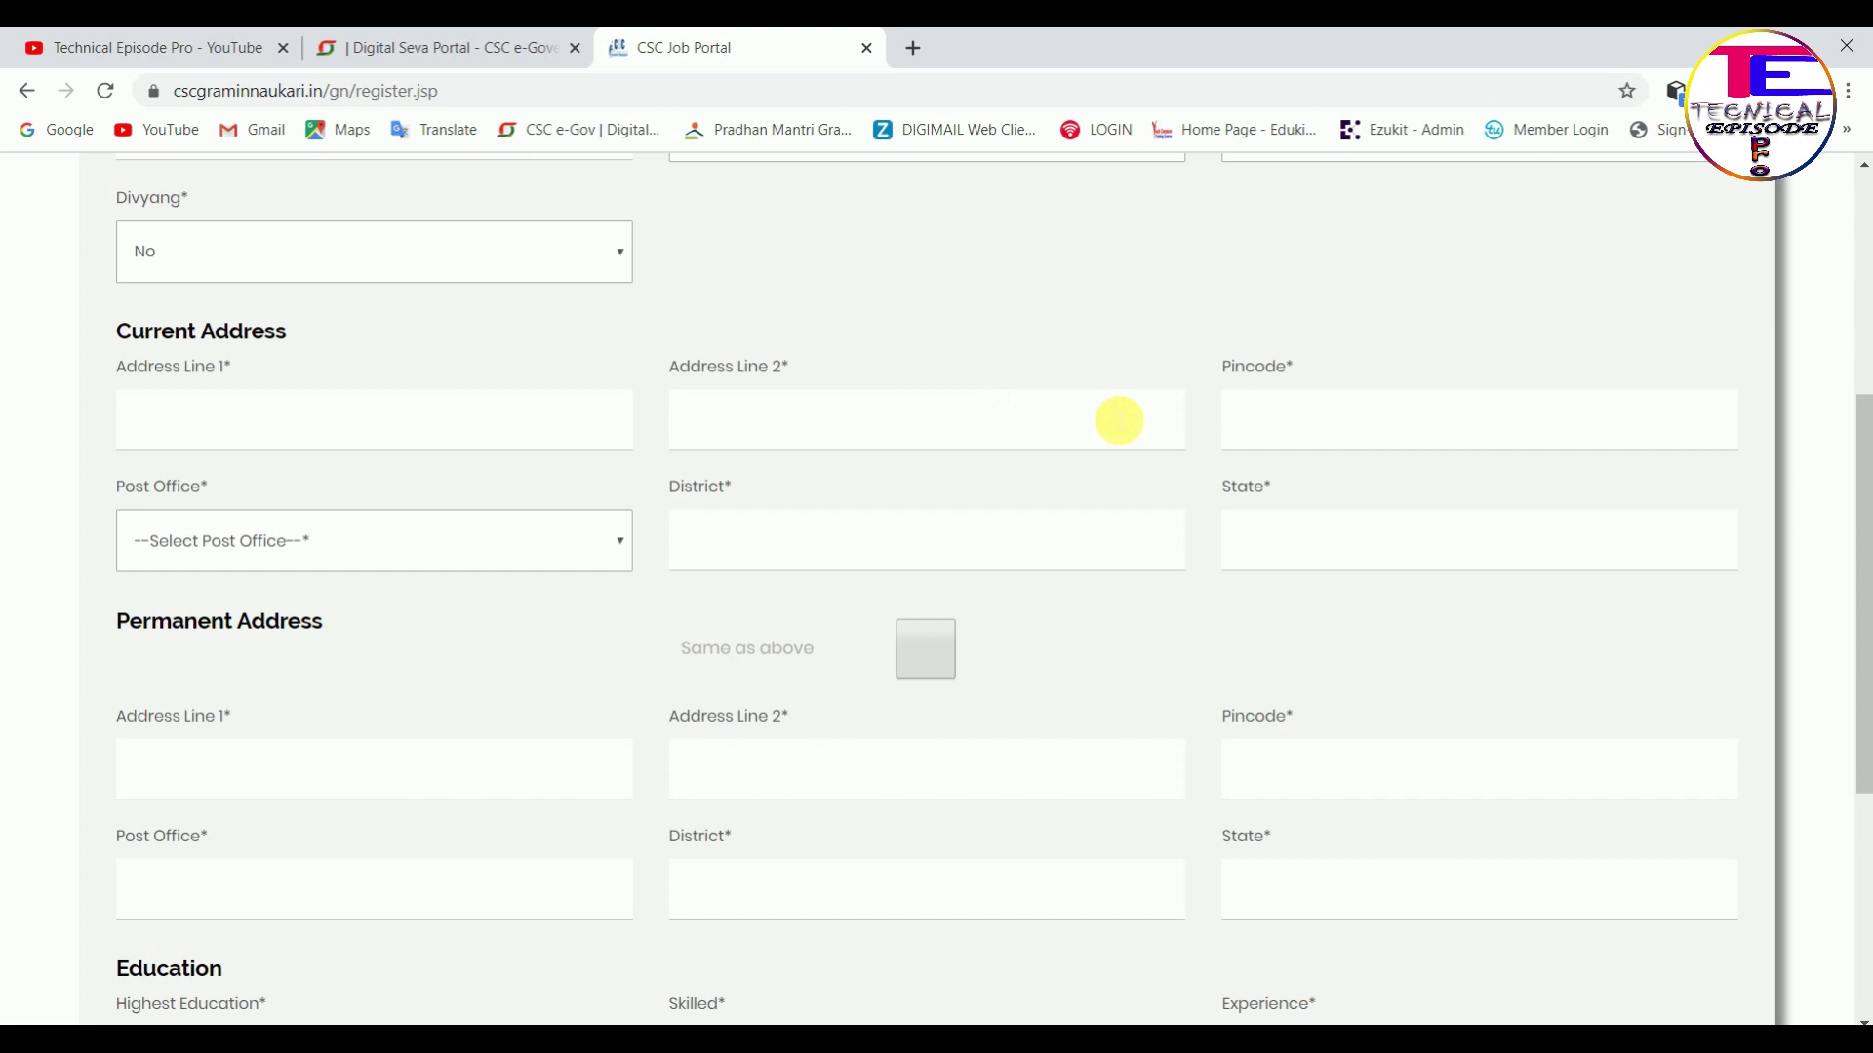
scroll(435, 478, "down", 1)
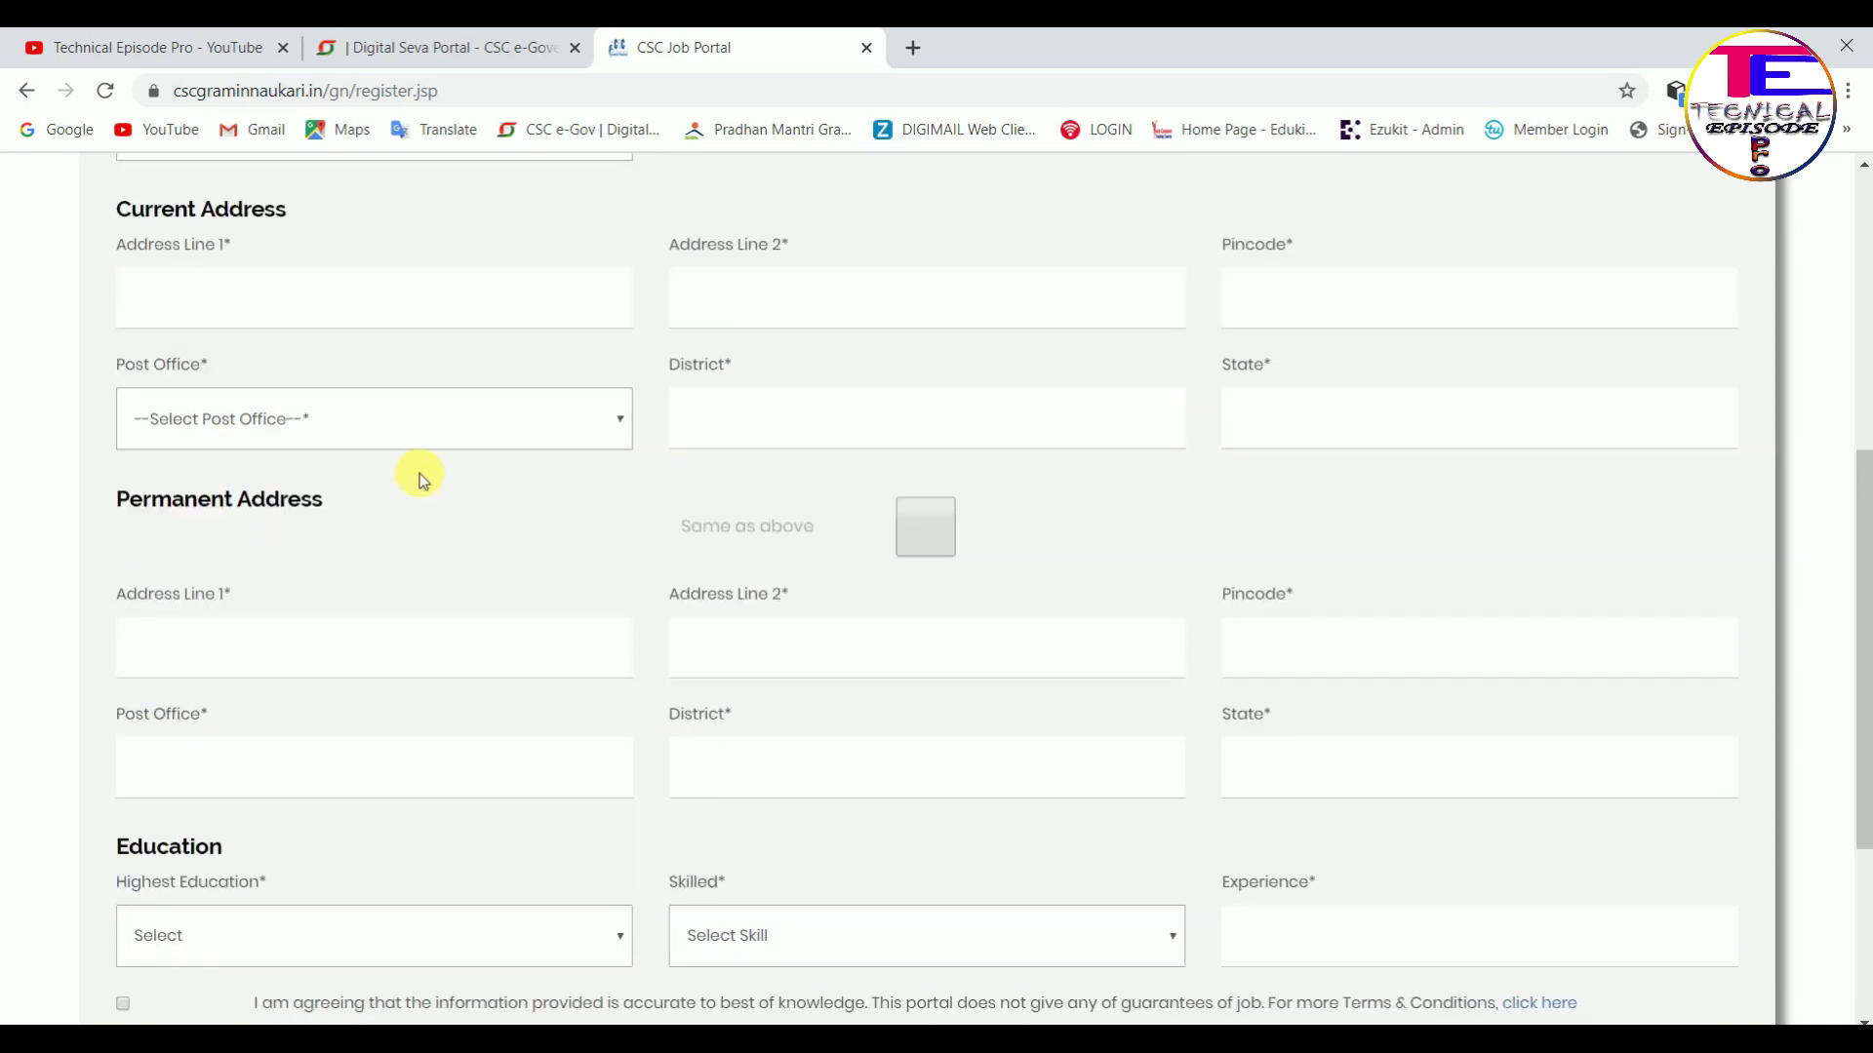
left_click(368, 426)
left_click(857, 408)
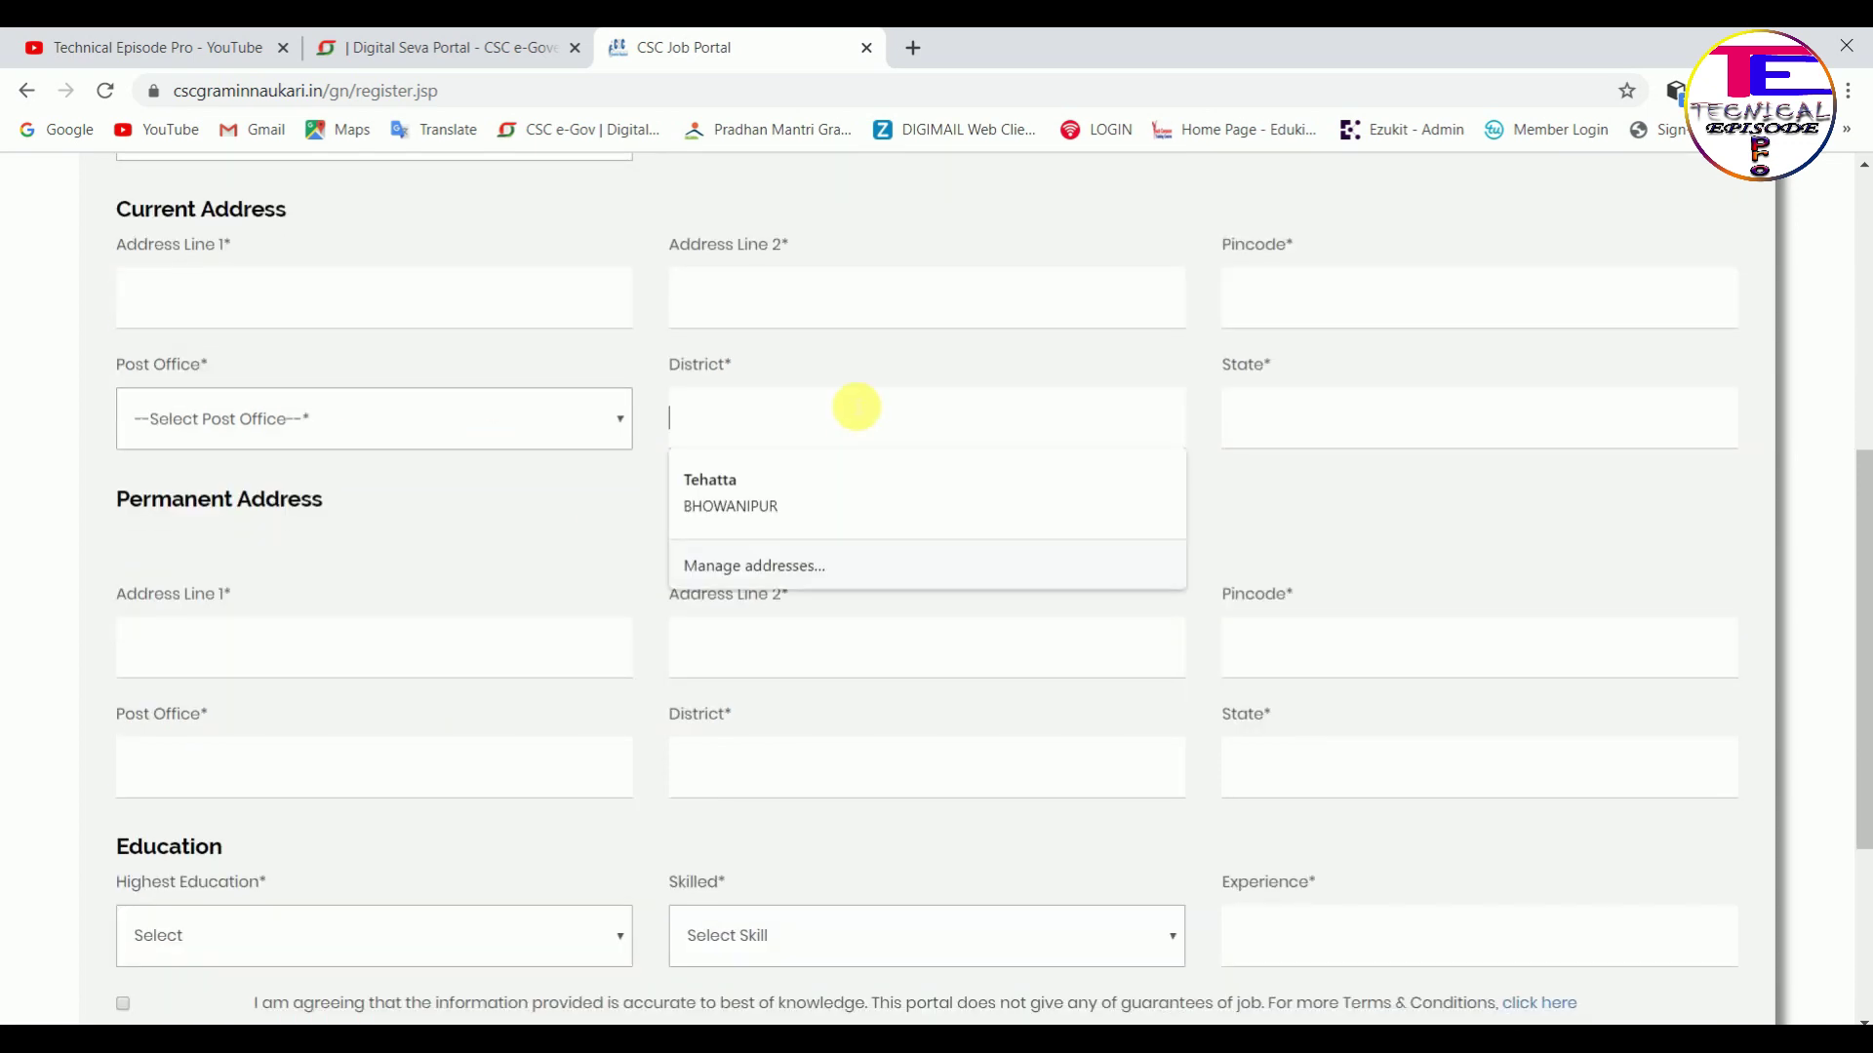
left_click(673, 405)
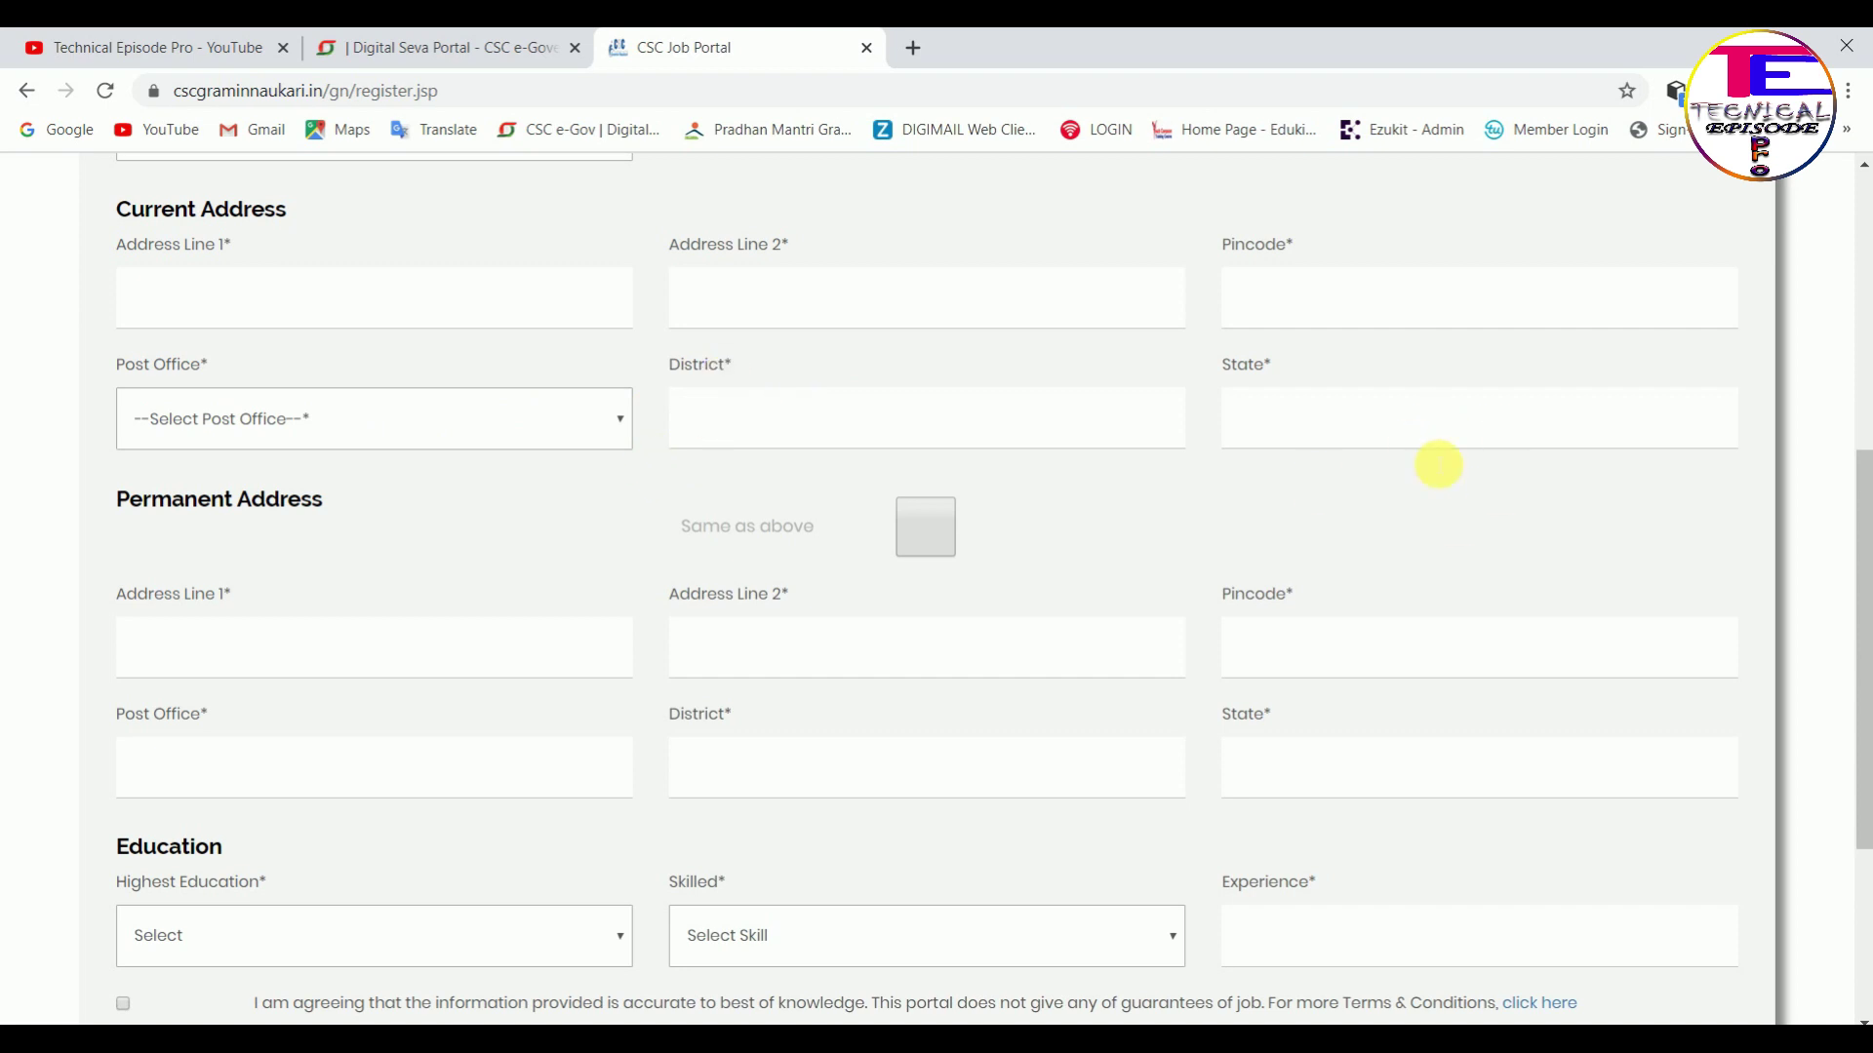
Mark the permanent address as Same as above, and clear that option again
scroll(1365, 429, "down", 2)
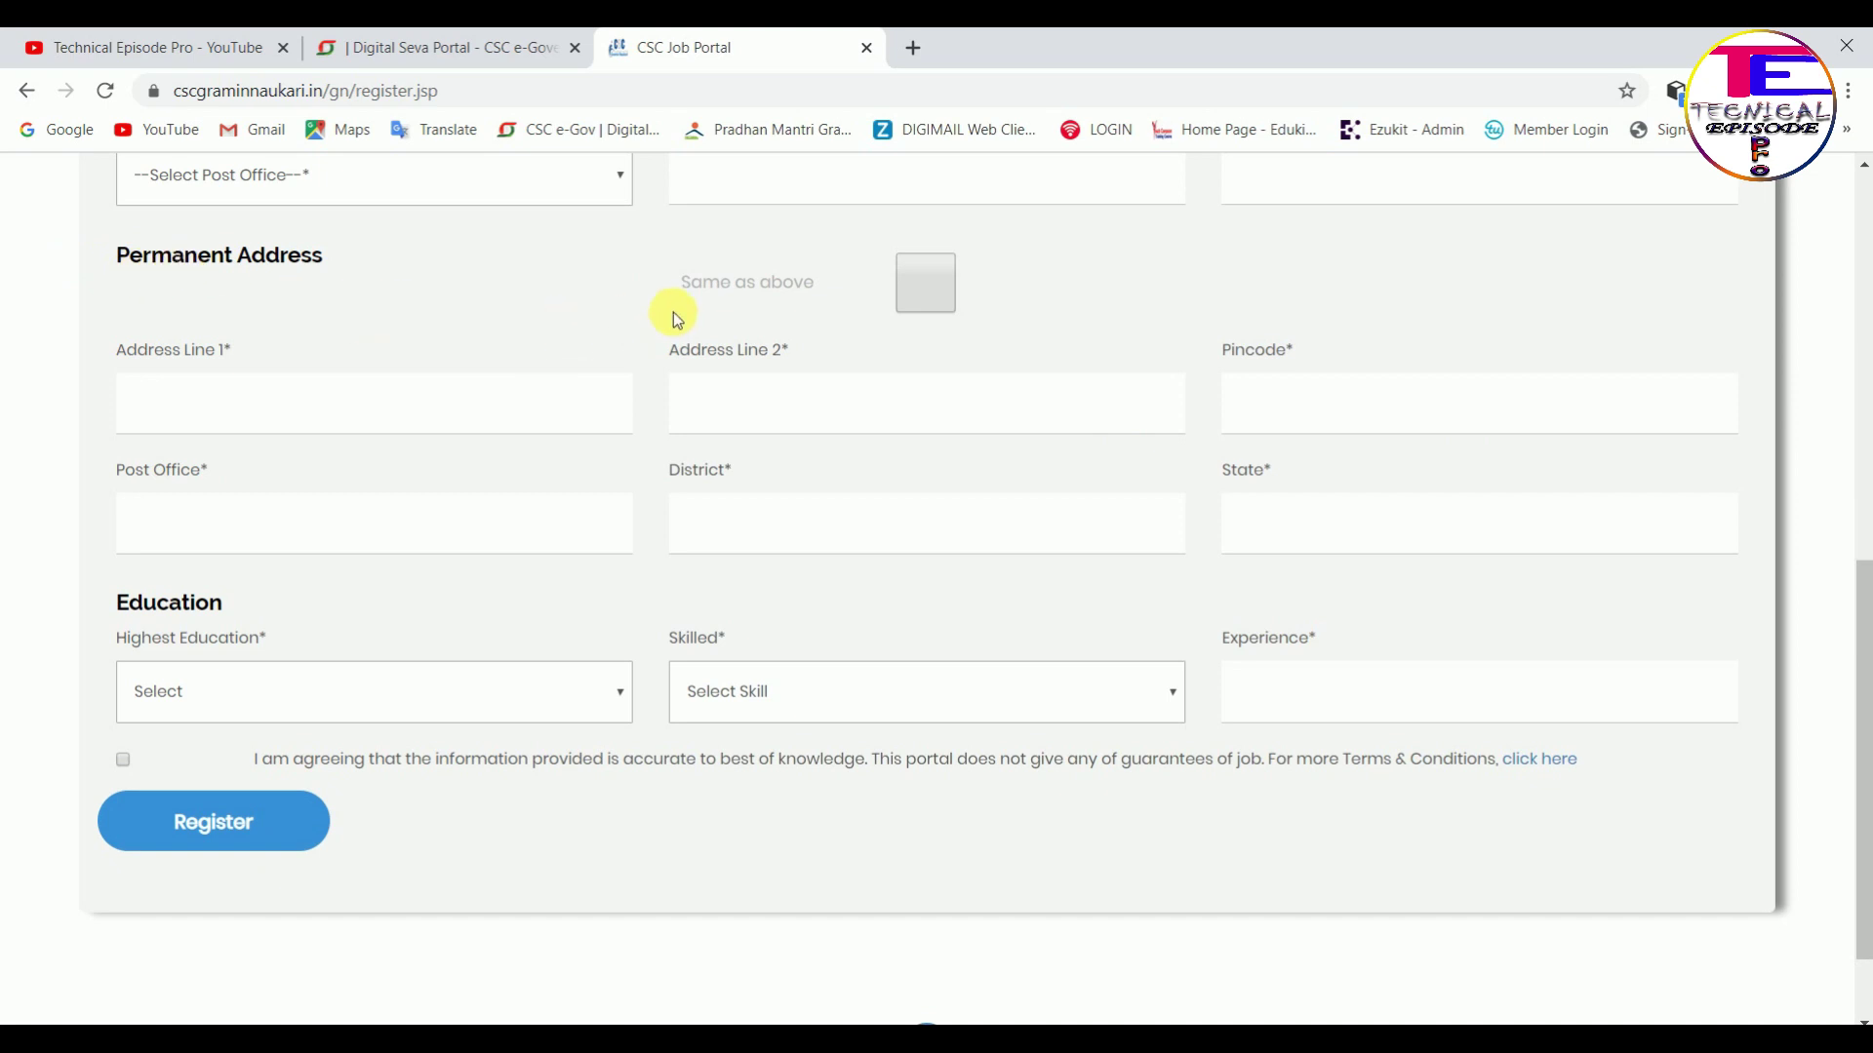
left_click(920, 290)
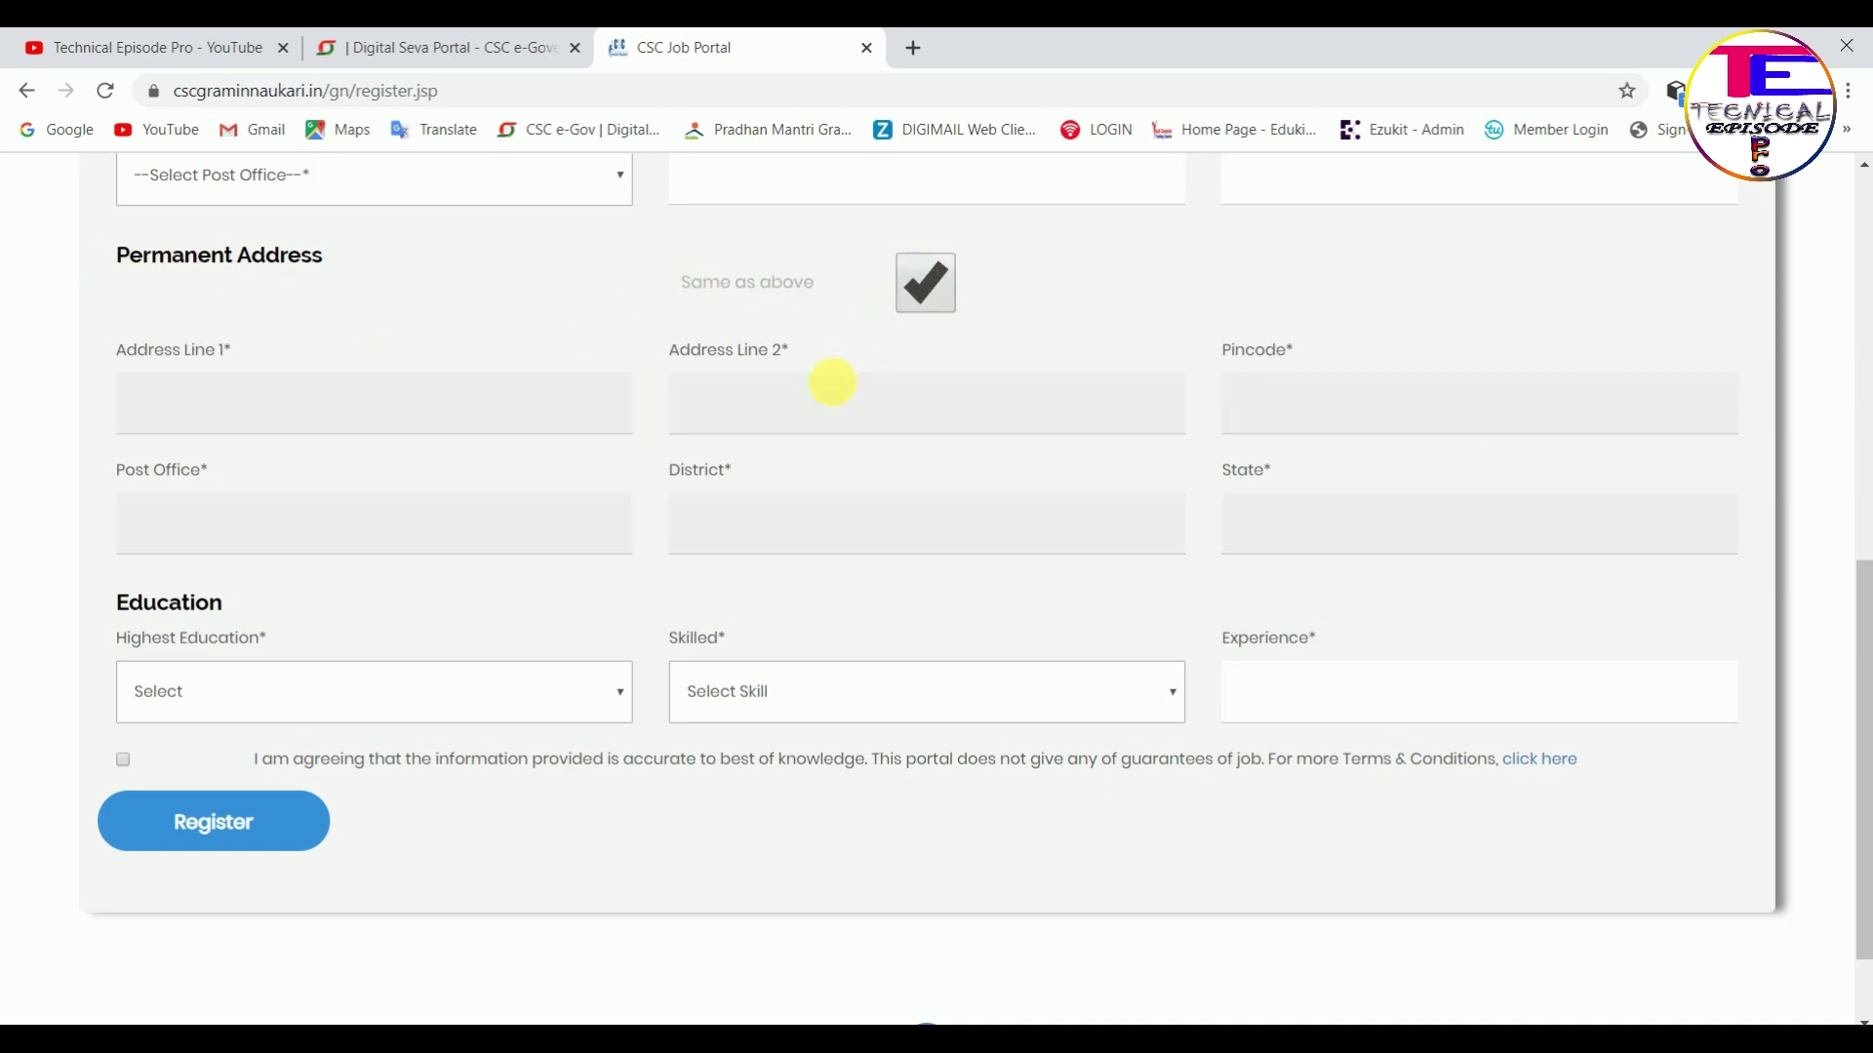
left_click(921, 284)
scroll(921, 284, "up", 5)
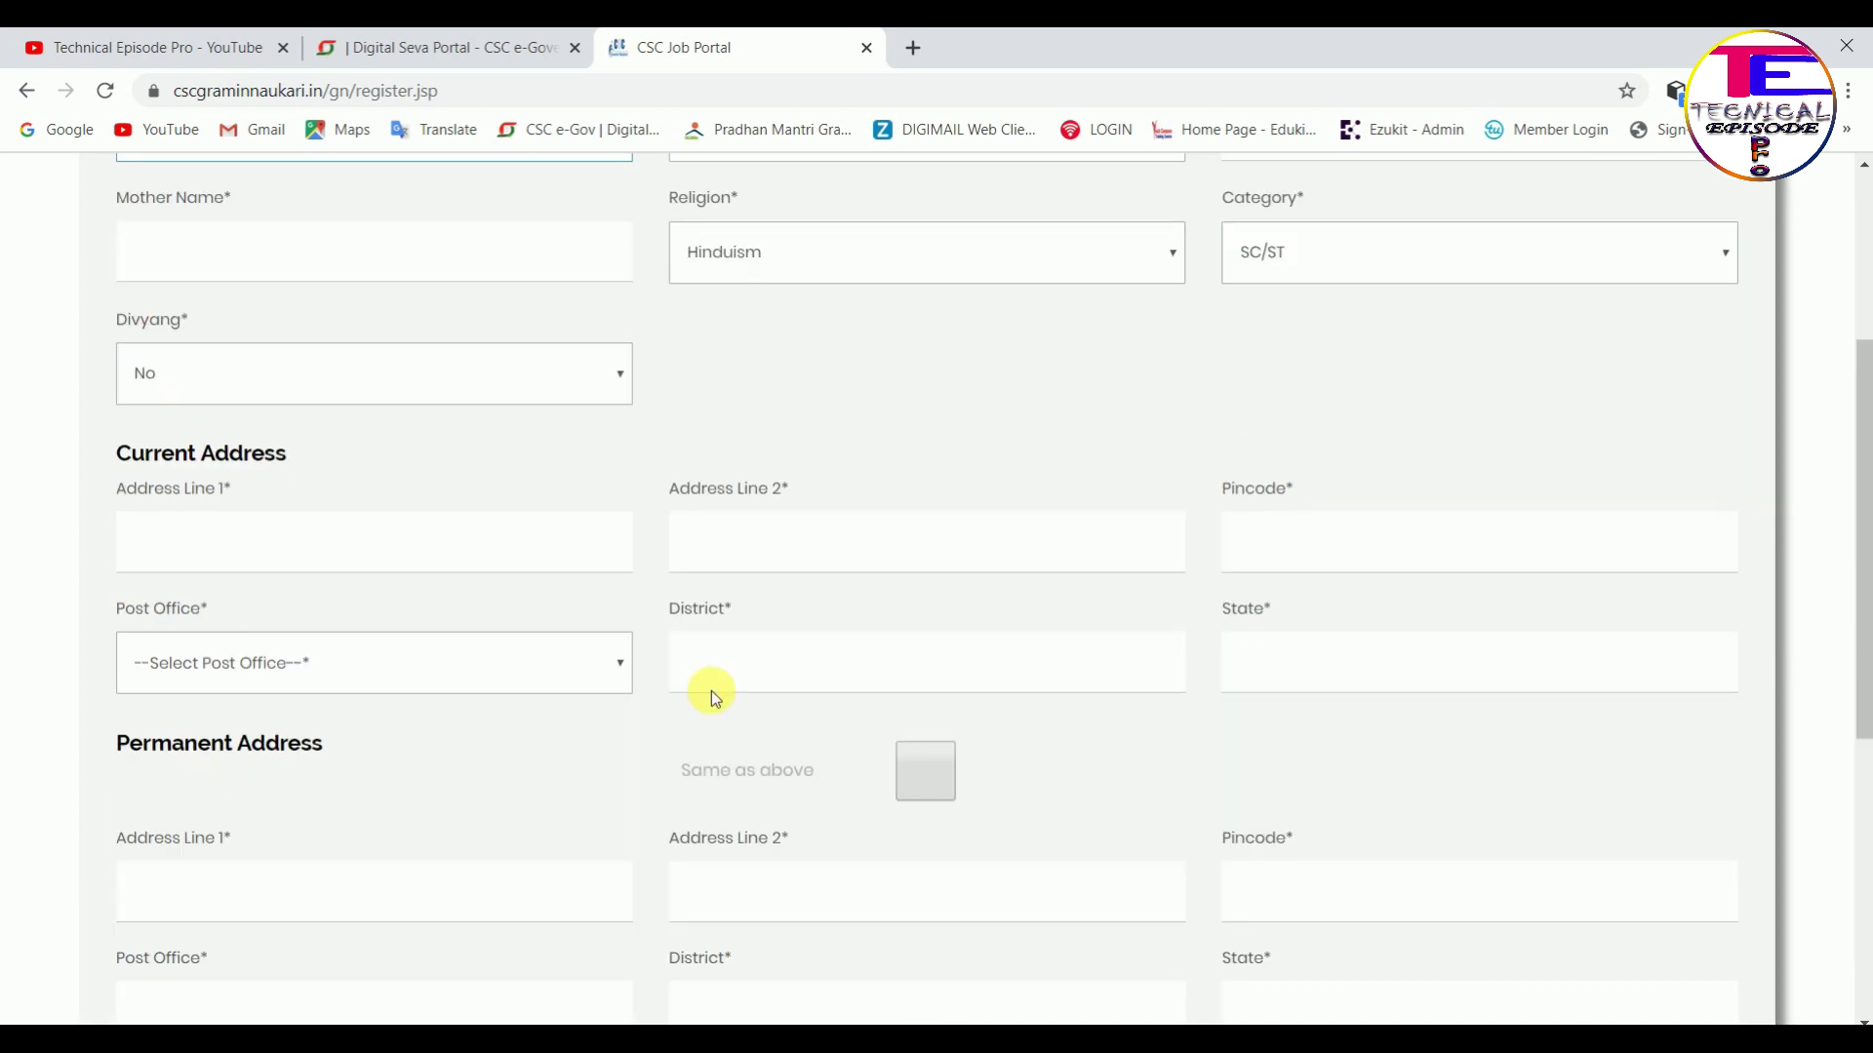
Review the highest education options and set the skill to Computer Repair in the education section
scroll(757, 635, "down", 6)
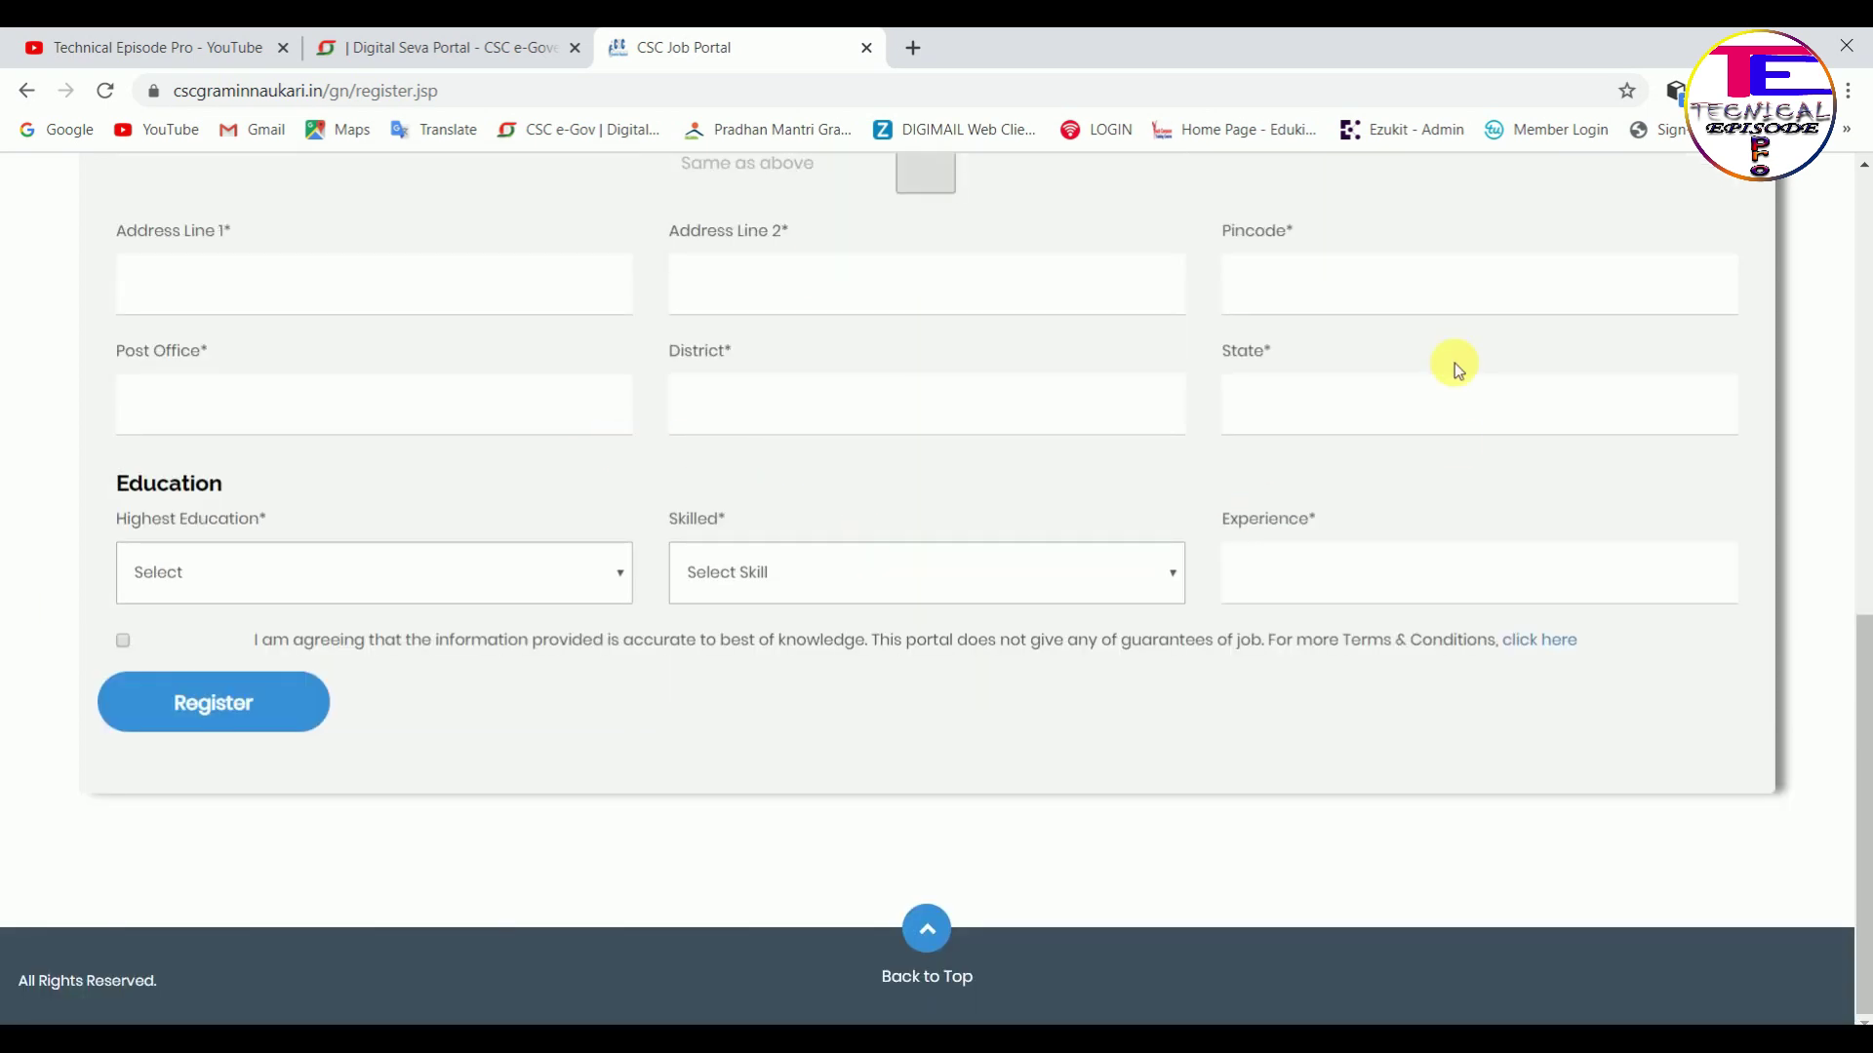
left_click(246, 565)
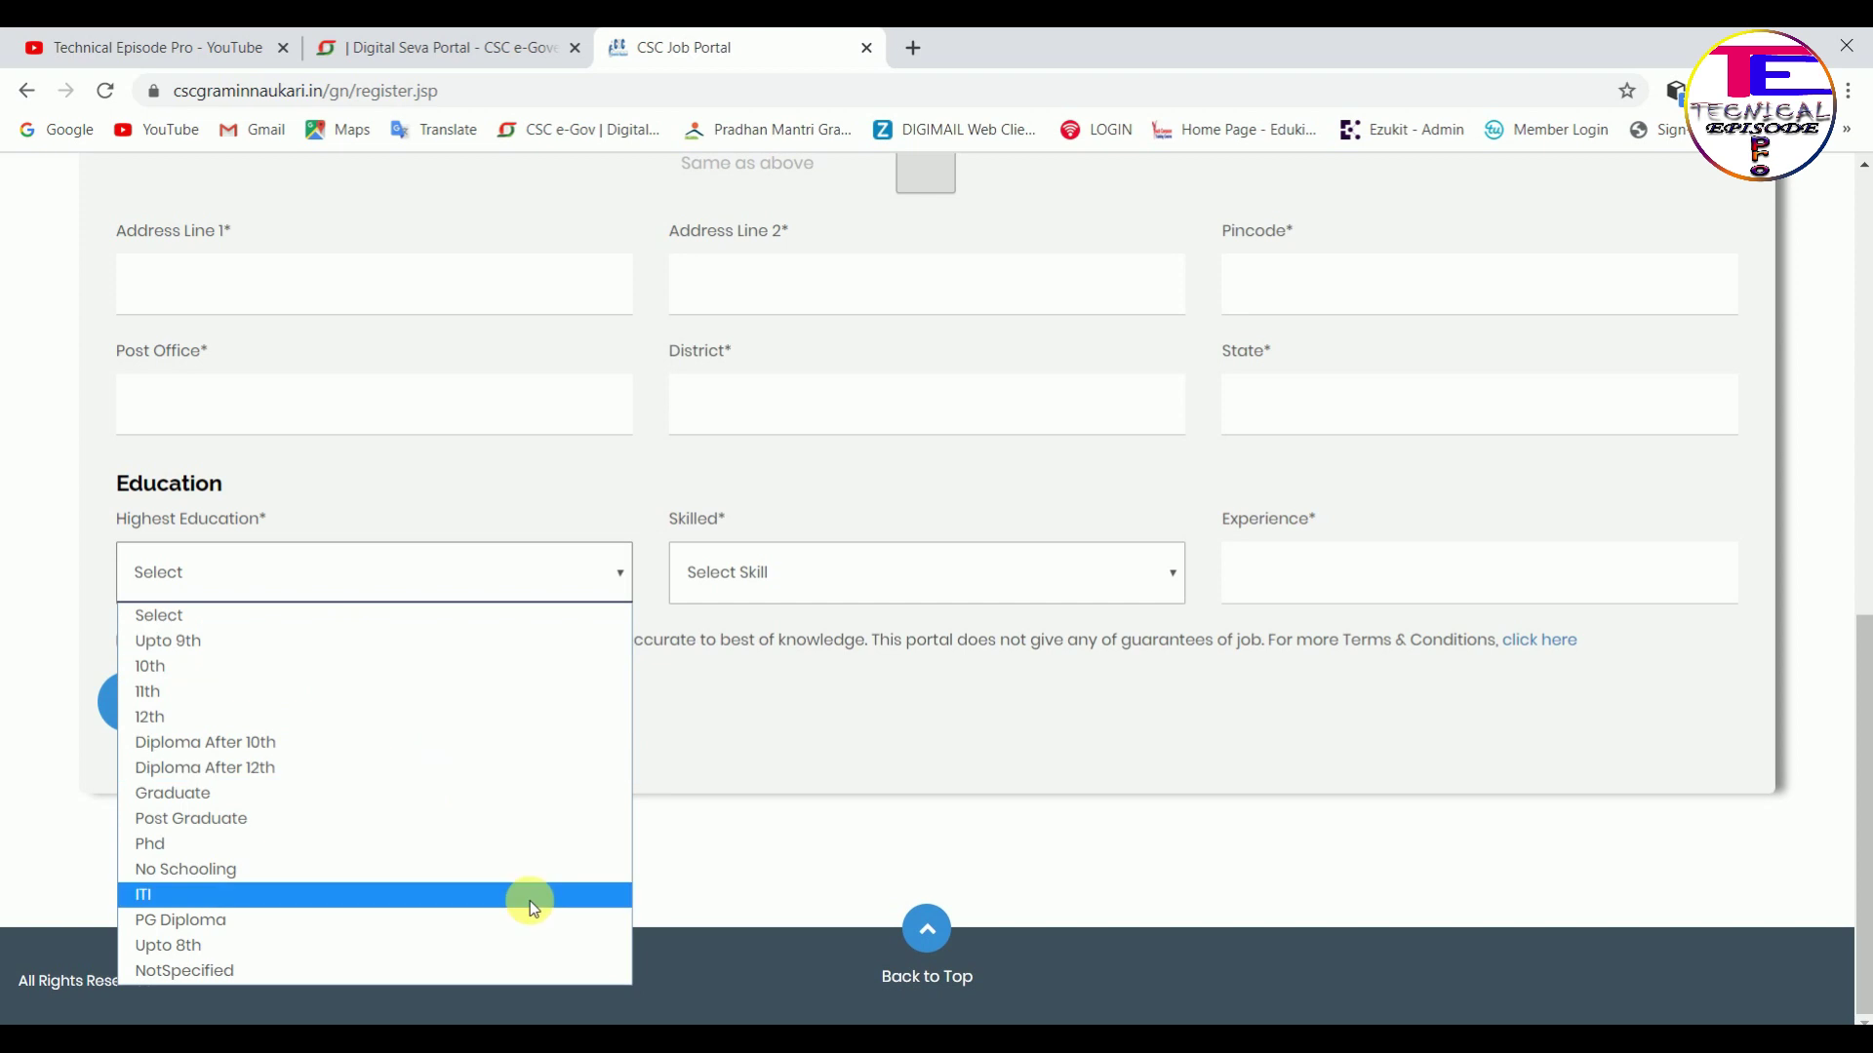
left_click(767, 604)
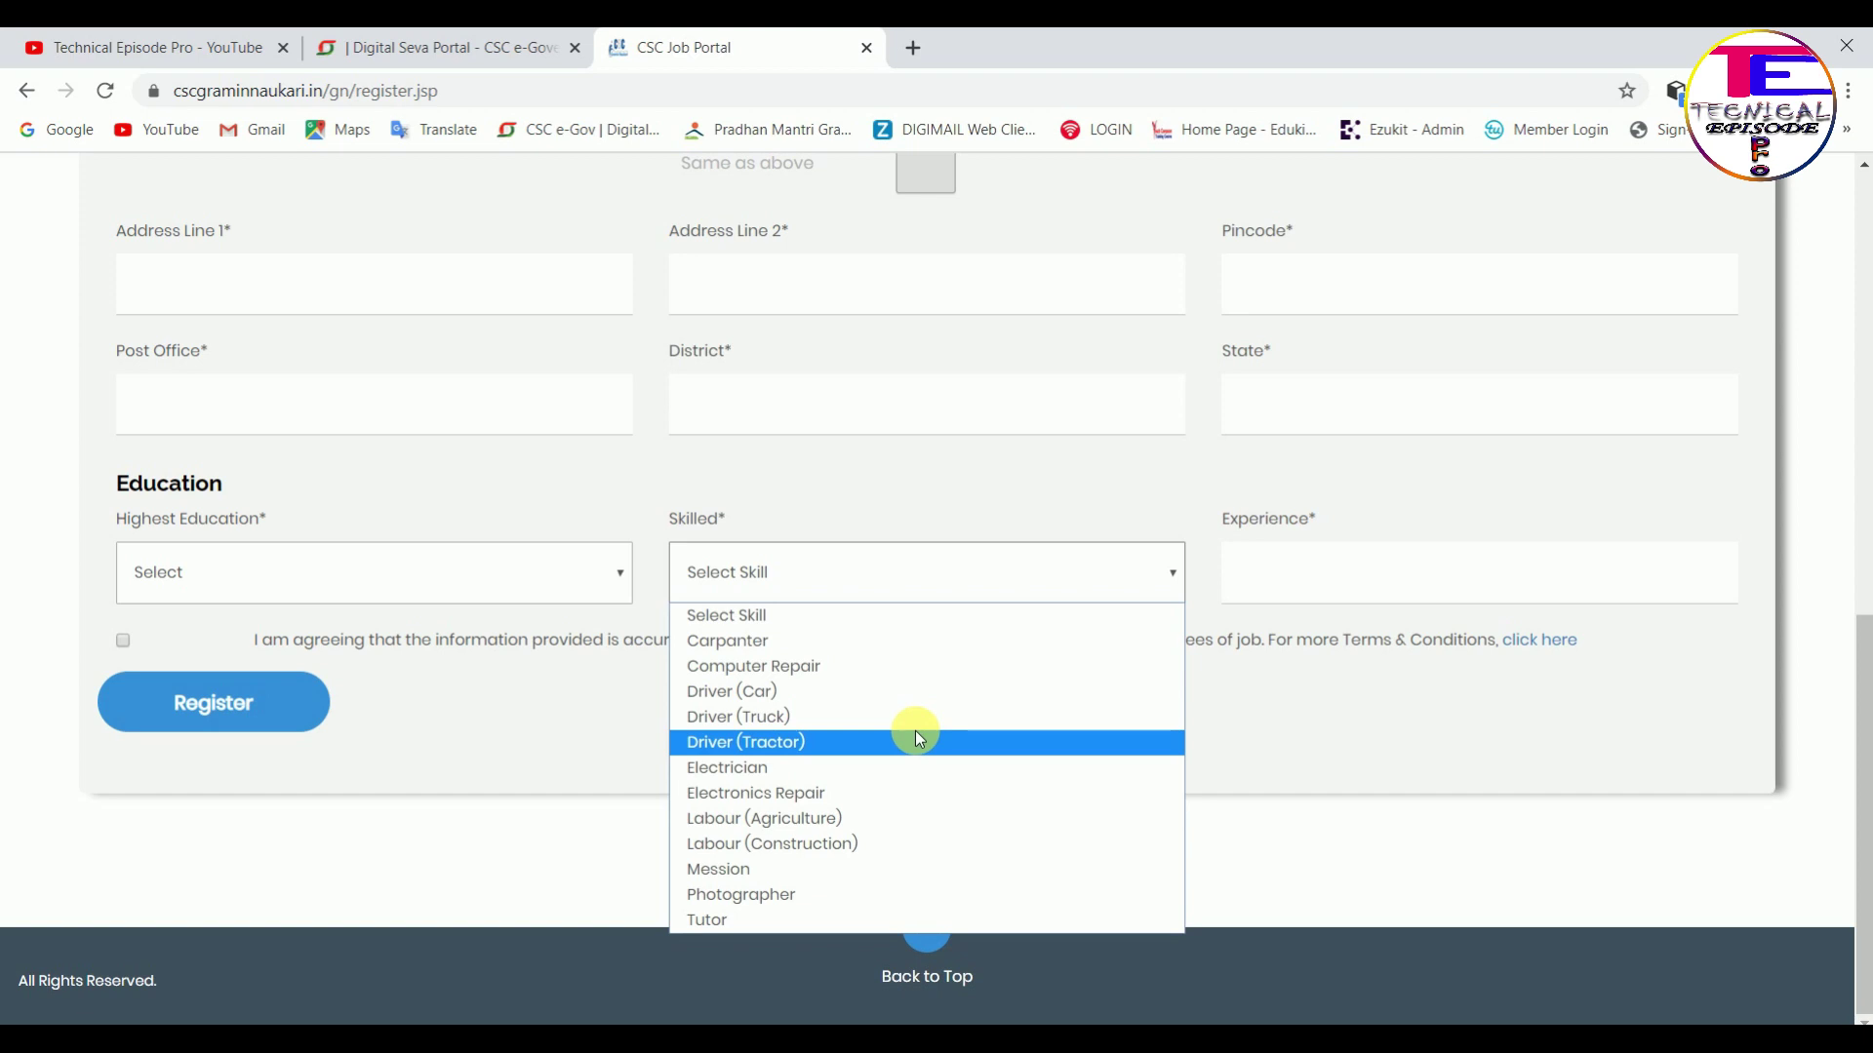
left_click(861, 657)
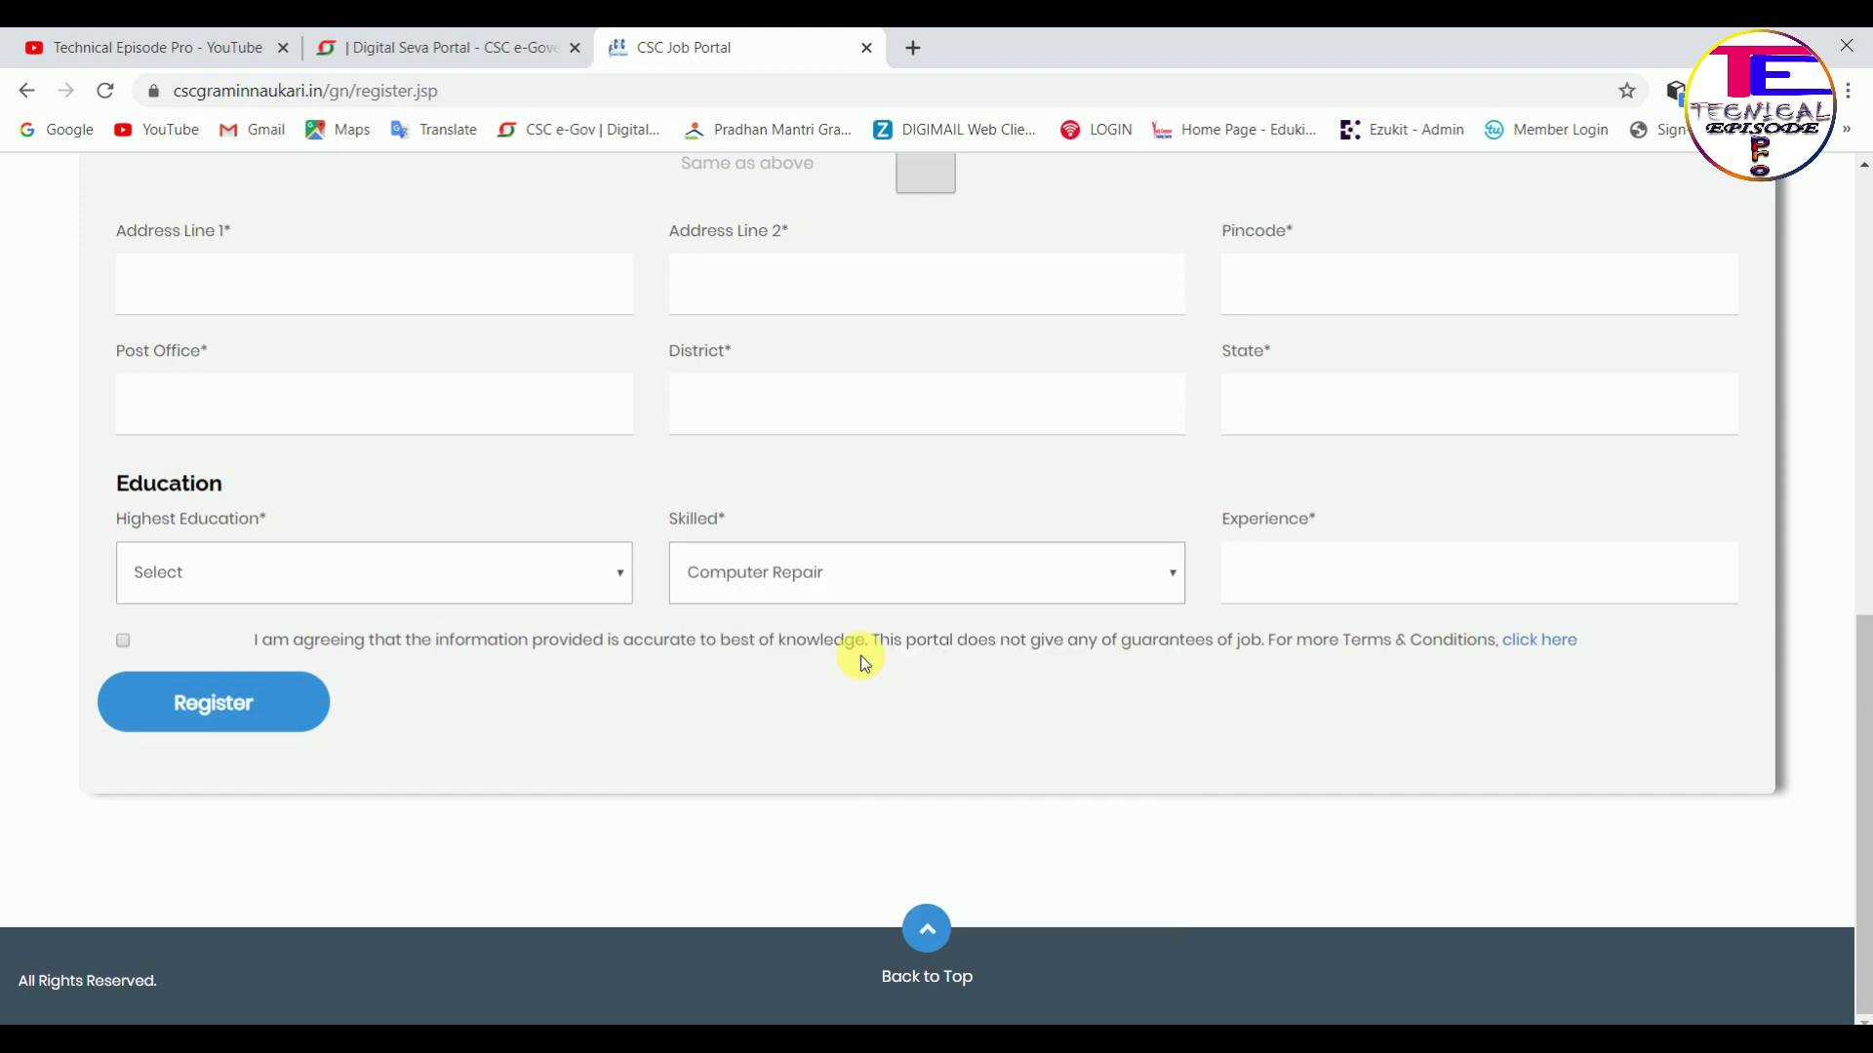
Go to the experience field, accept the accuracy declaration and try to submit the registration form
left_click(1320, 580)
left_click(123, 640)
left_click(286, 705)
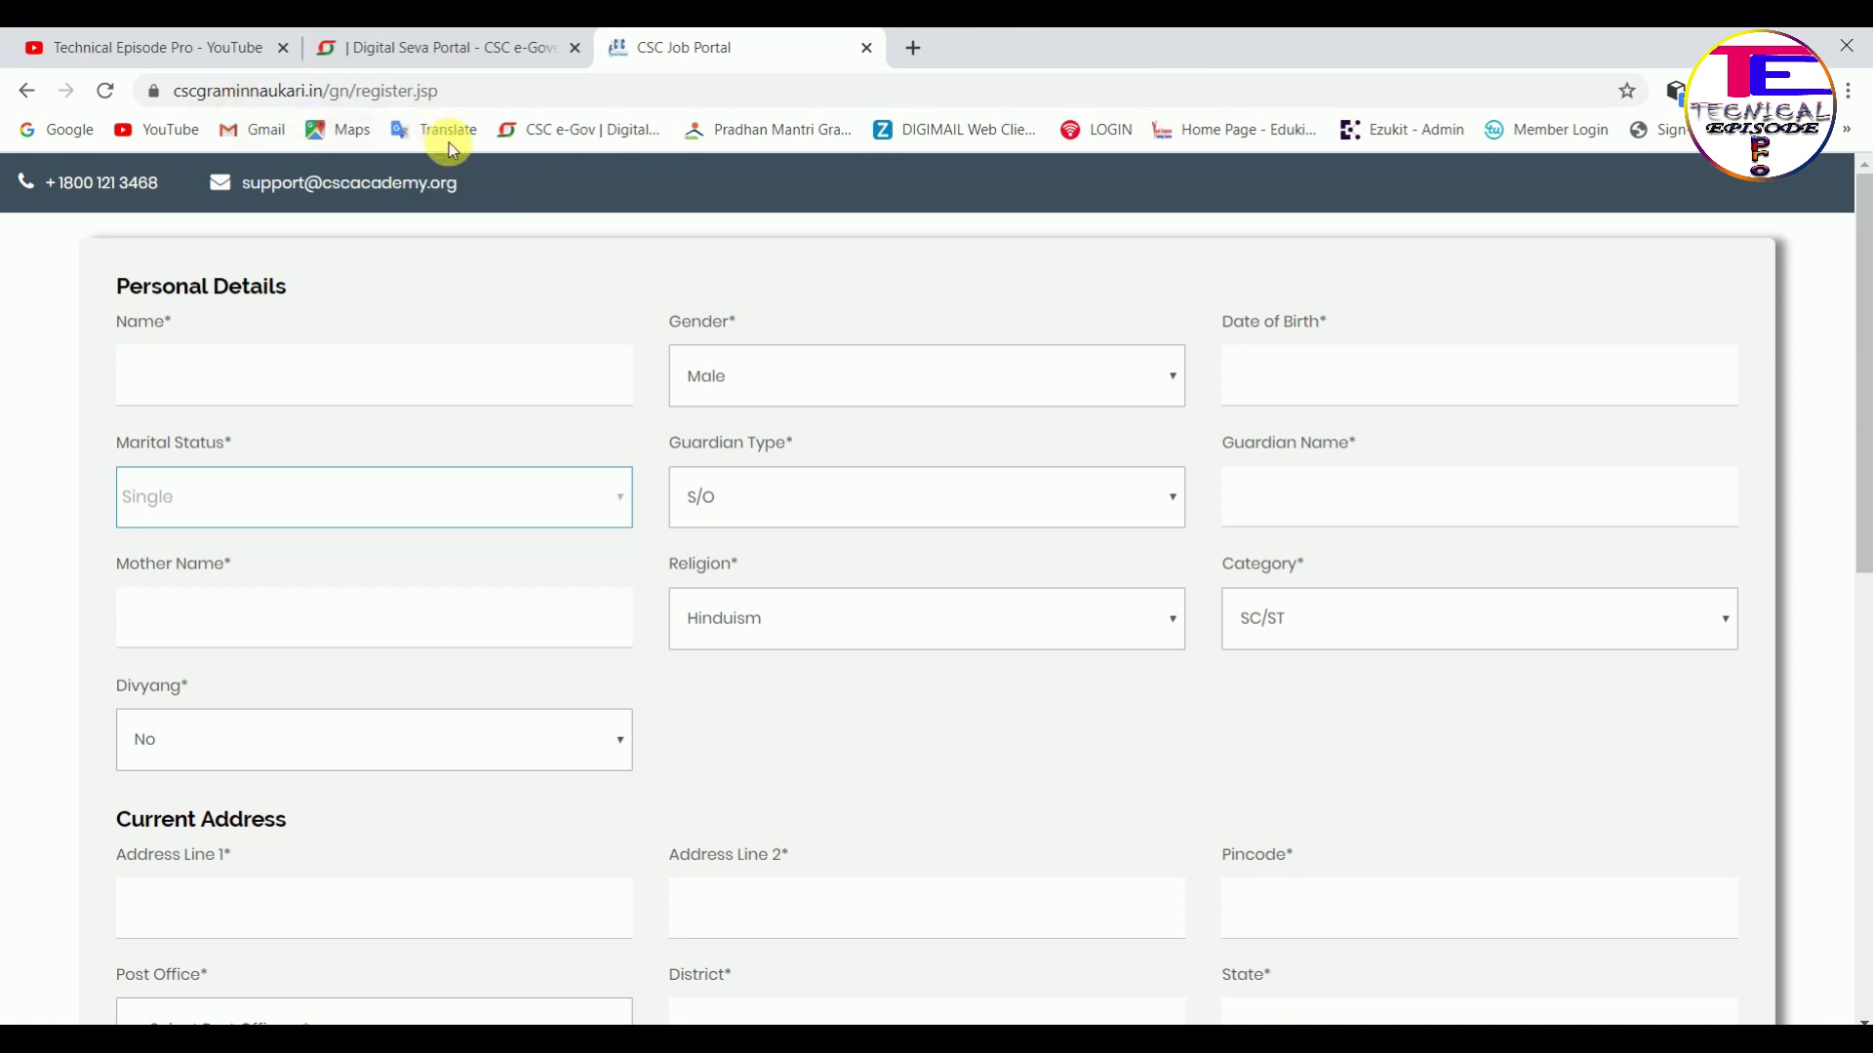
Open the portal's home page at cscgraminnaukari.in/gn/ and review its trending job categories and achievement figures
left_click_drag(470, 95, 359, 92)
key("BackSpace")
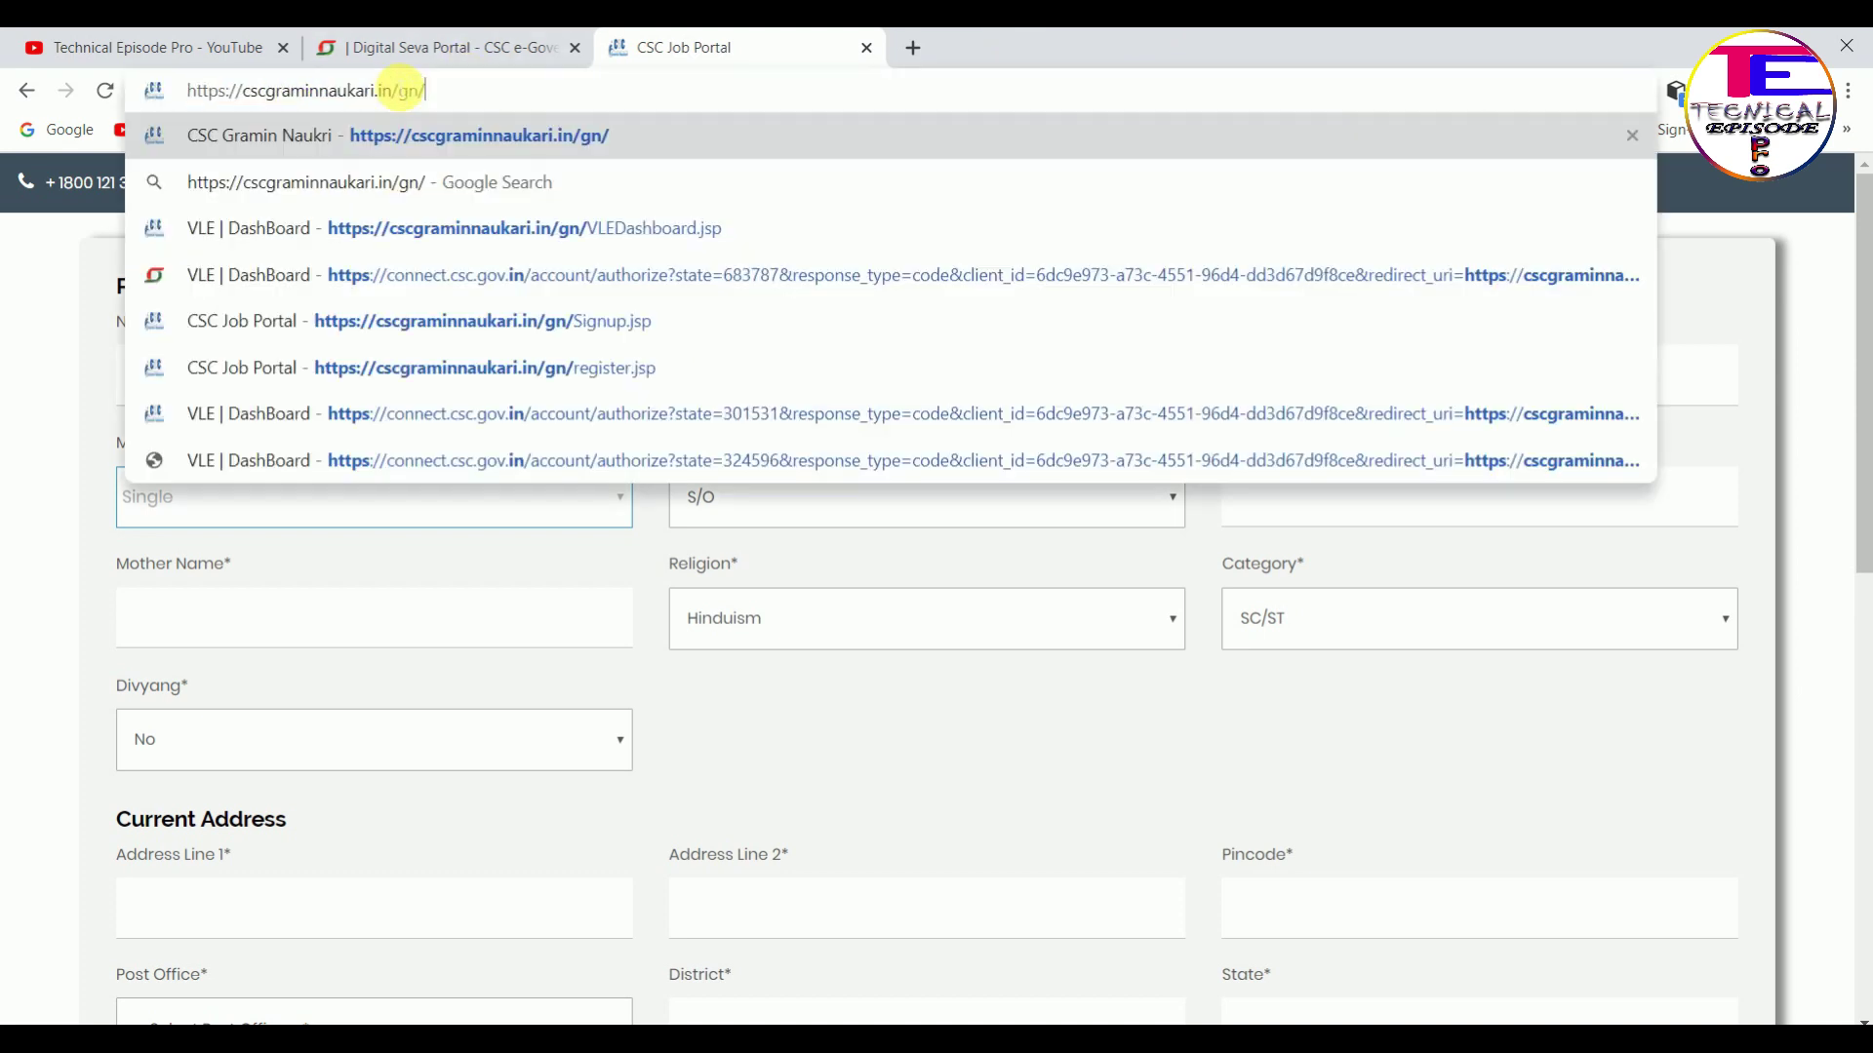
key("Return")
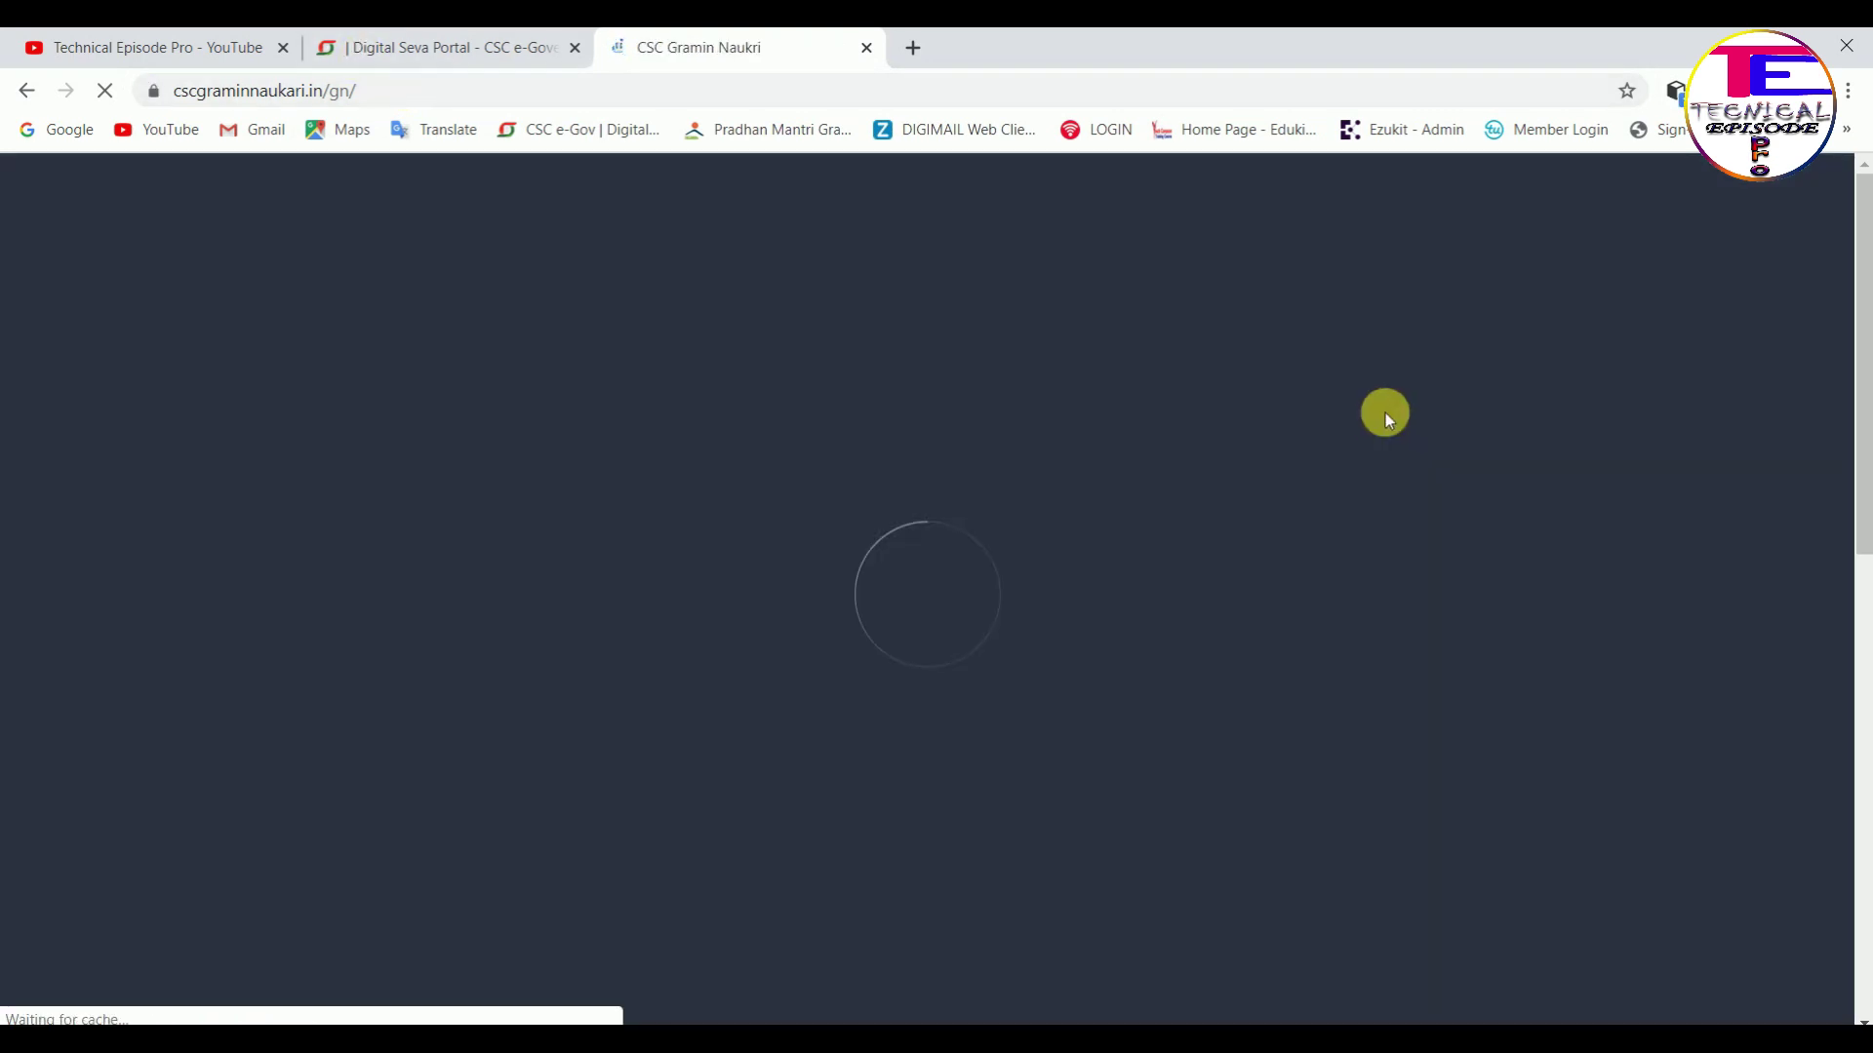
scroll(1332, 418, "down", 15)
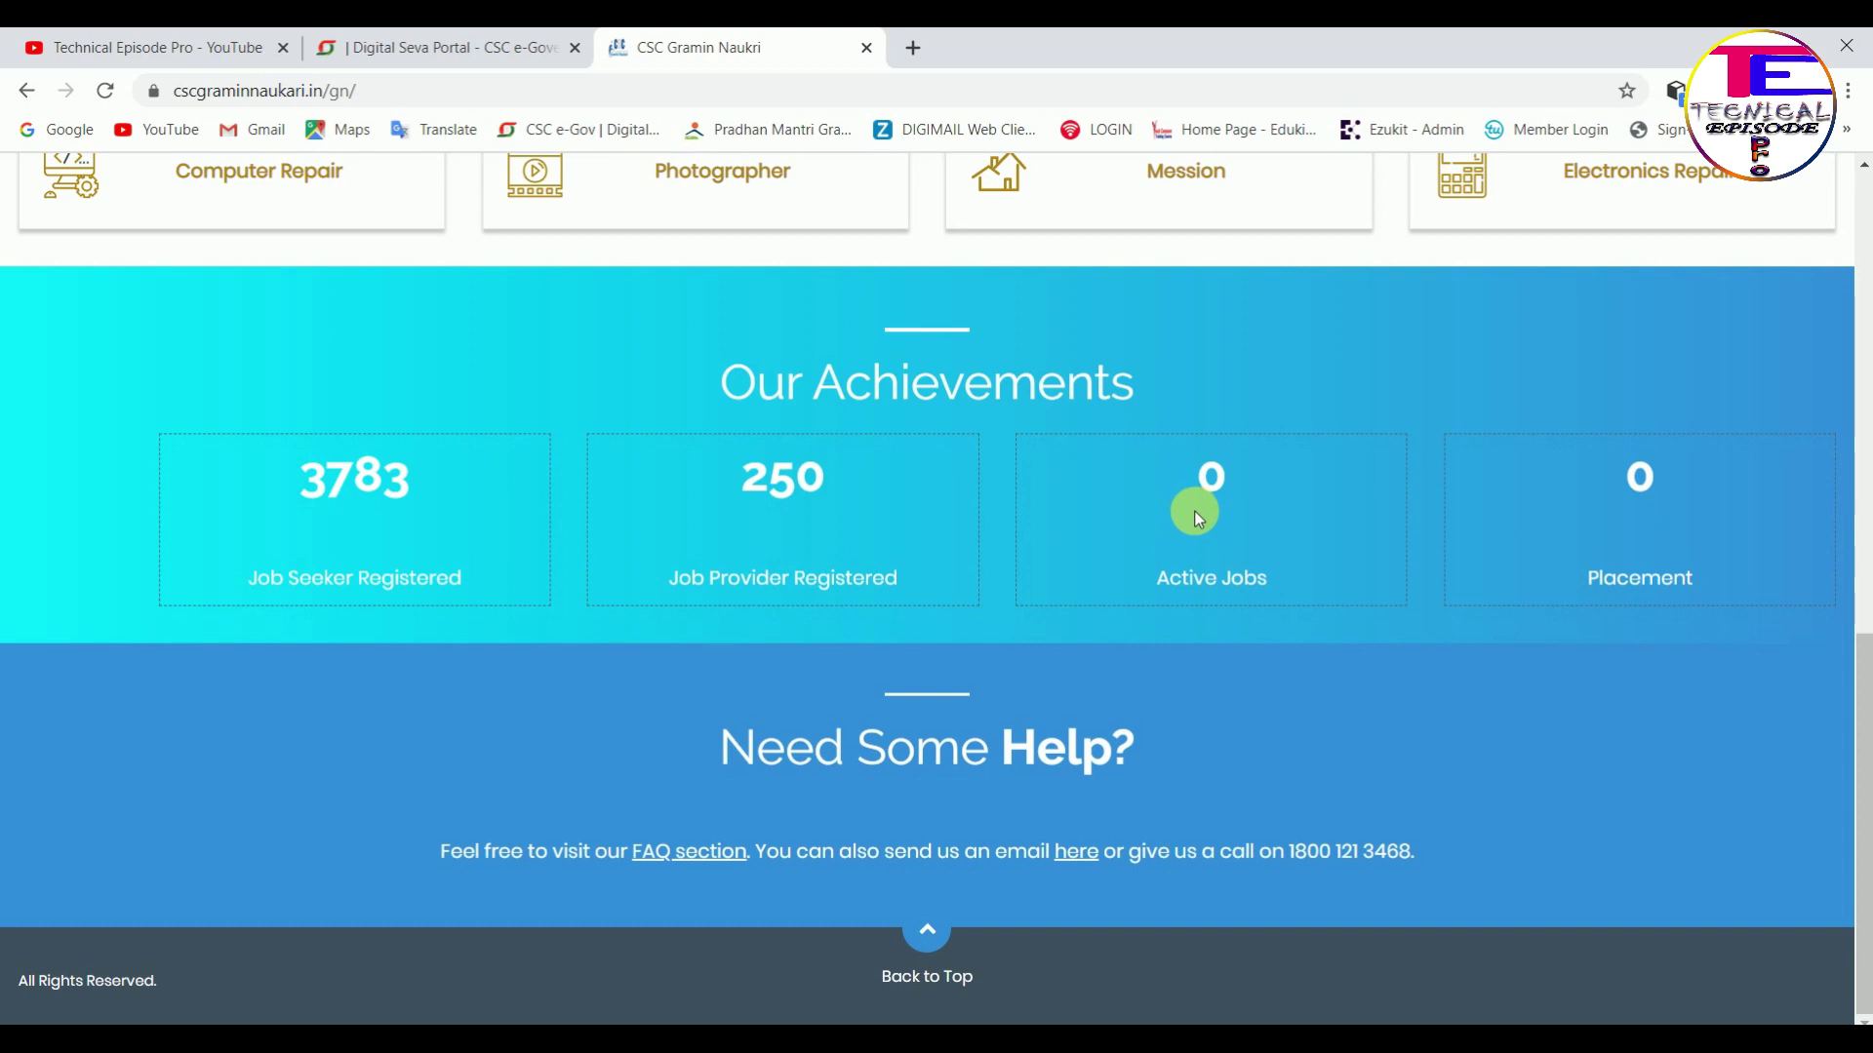
scroll(1198, 517, "up", 15)
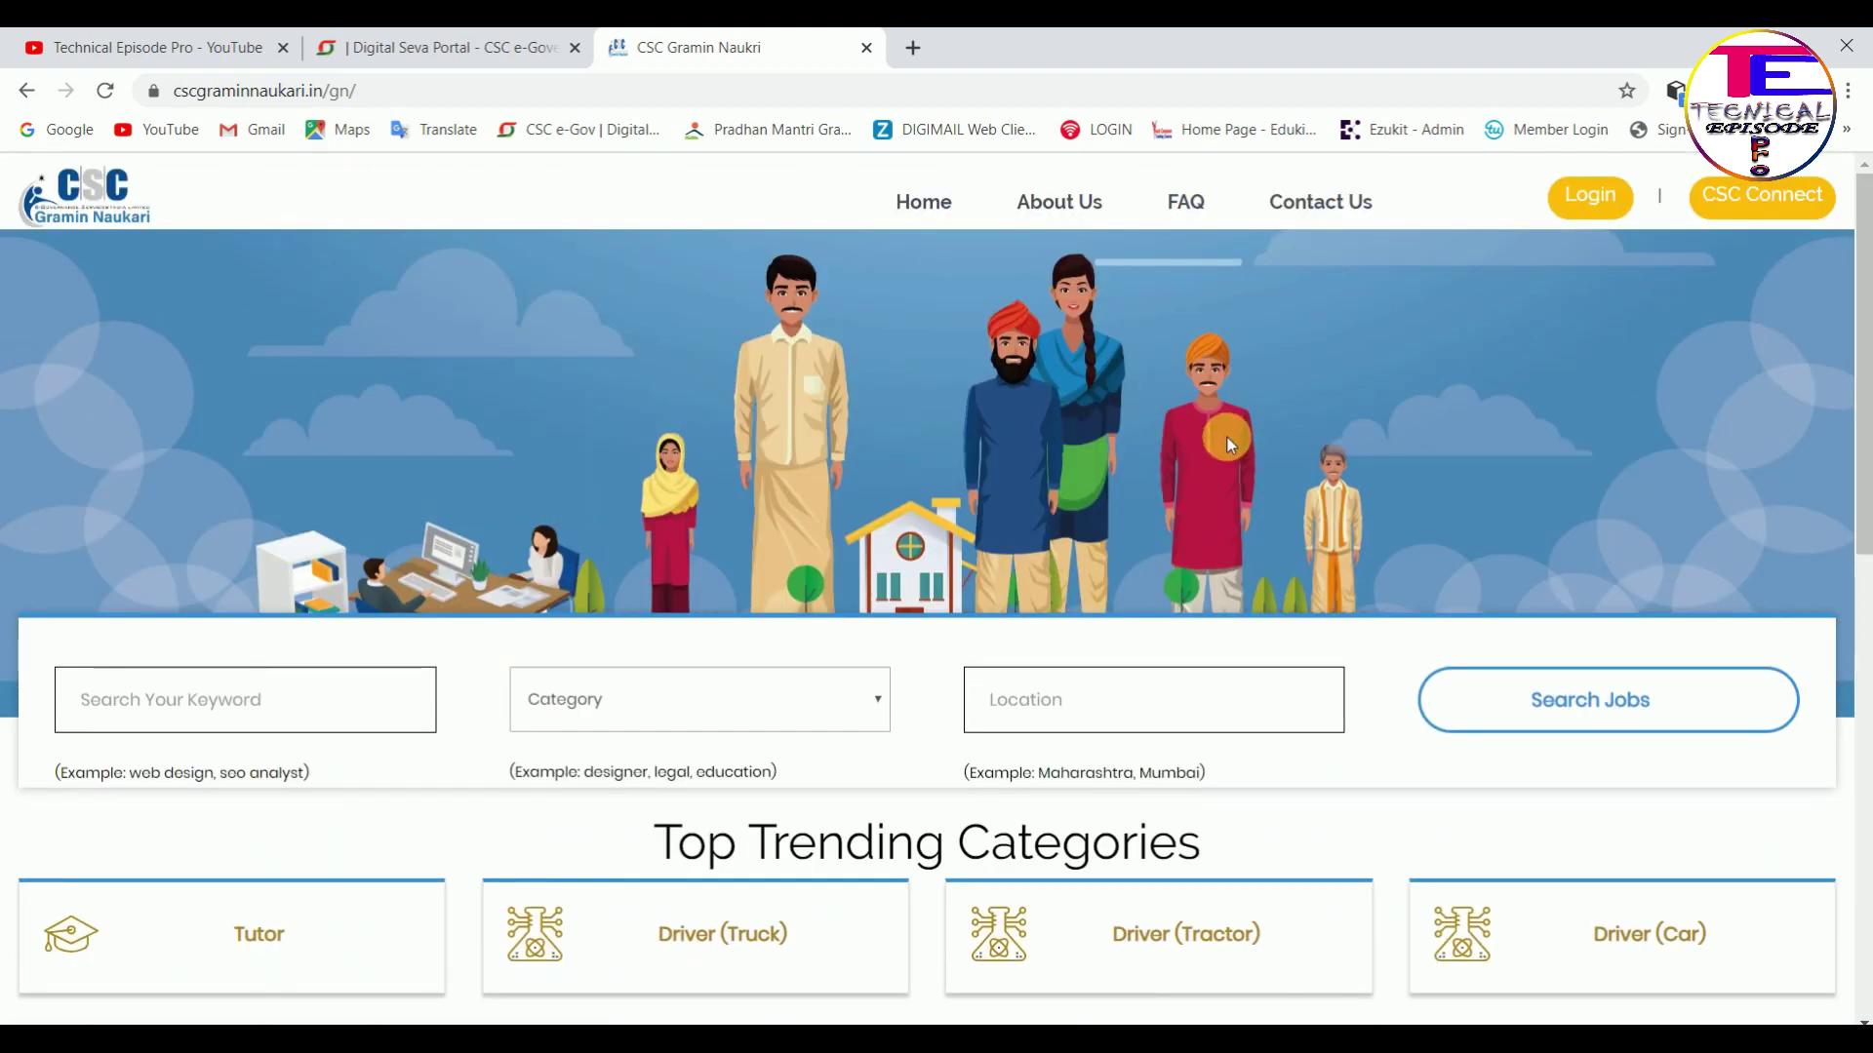
scroll(1226, 436, "down", 15)
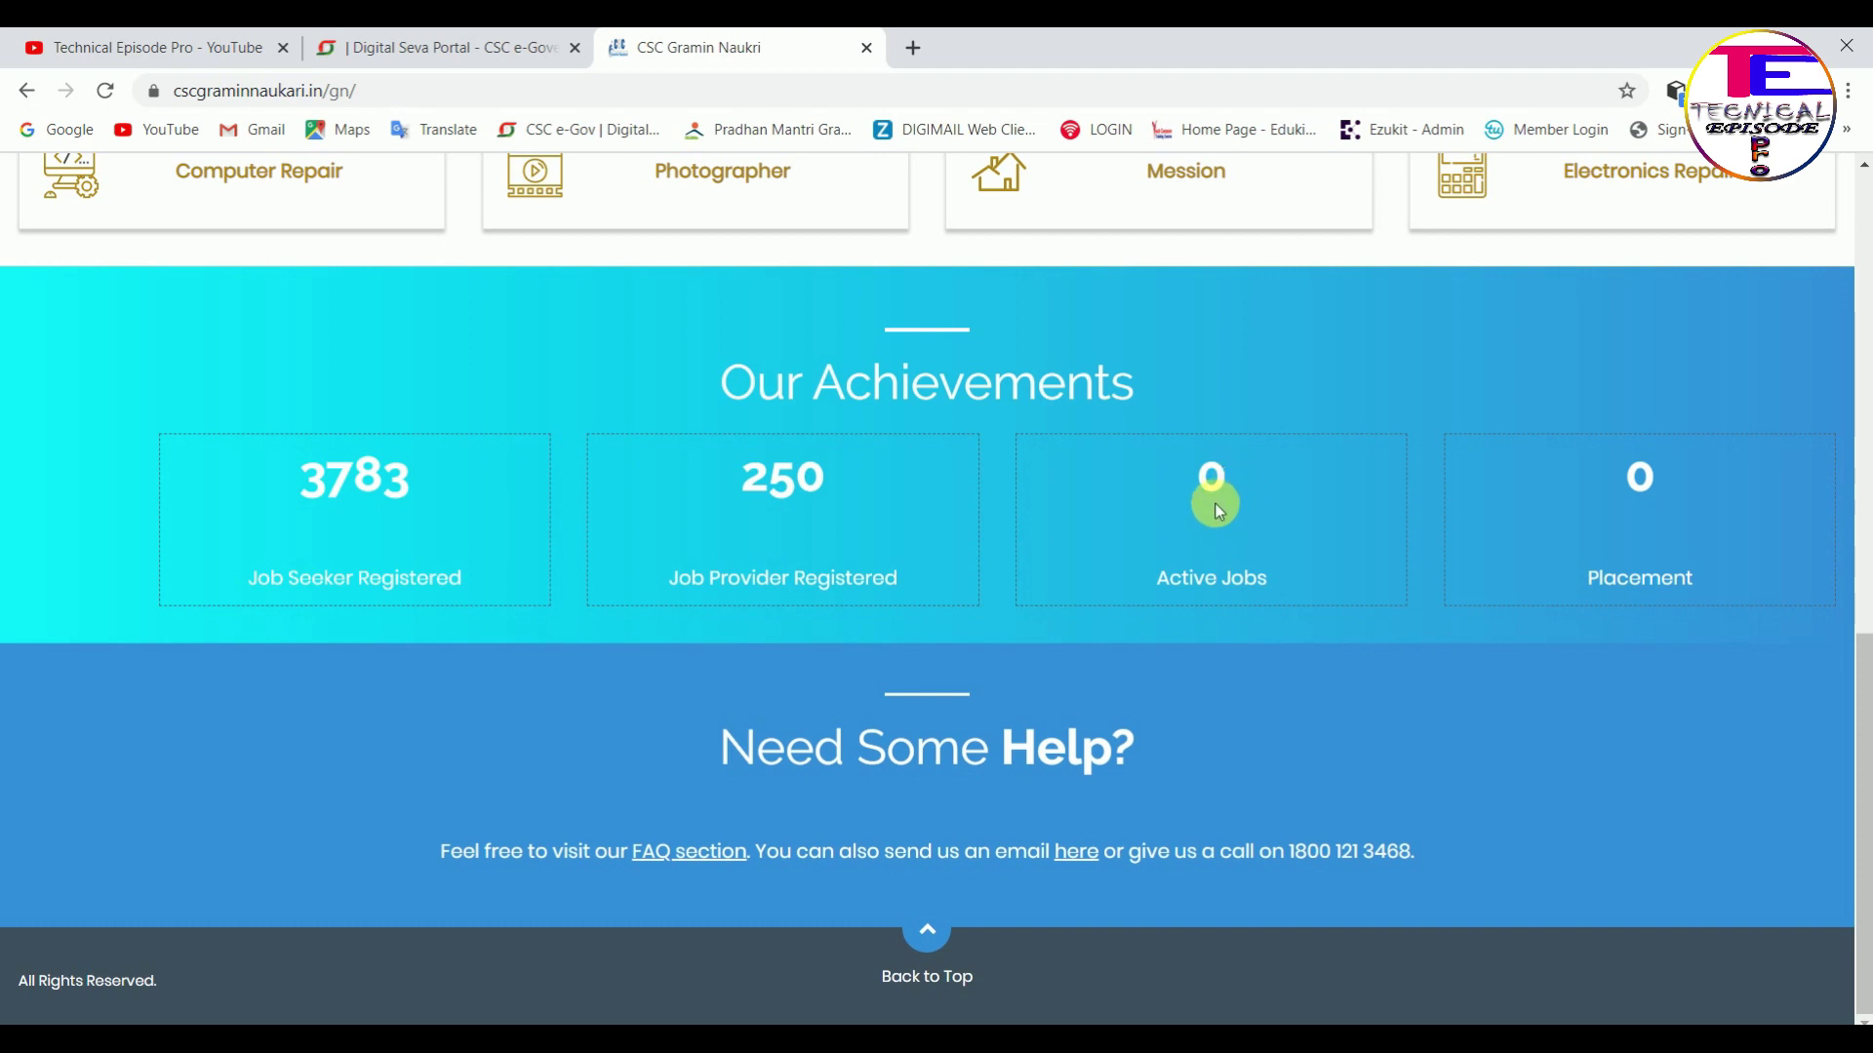
key("Home")
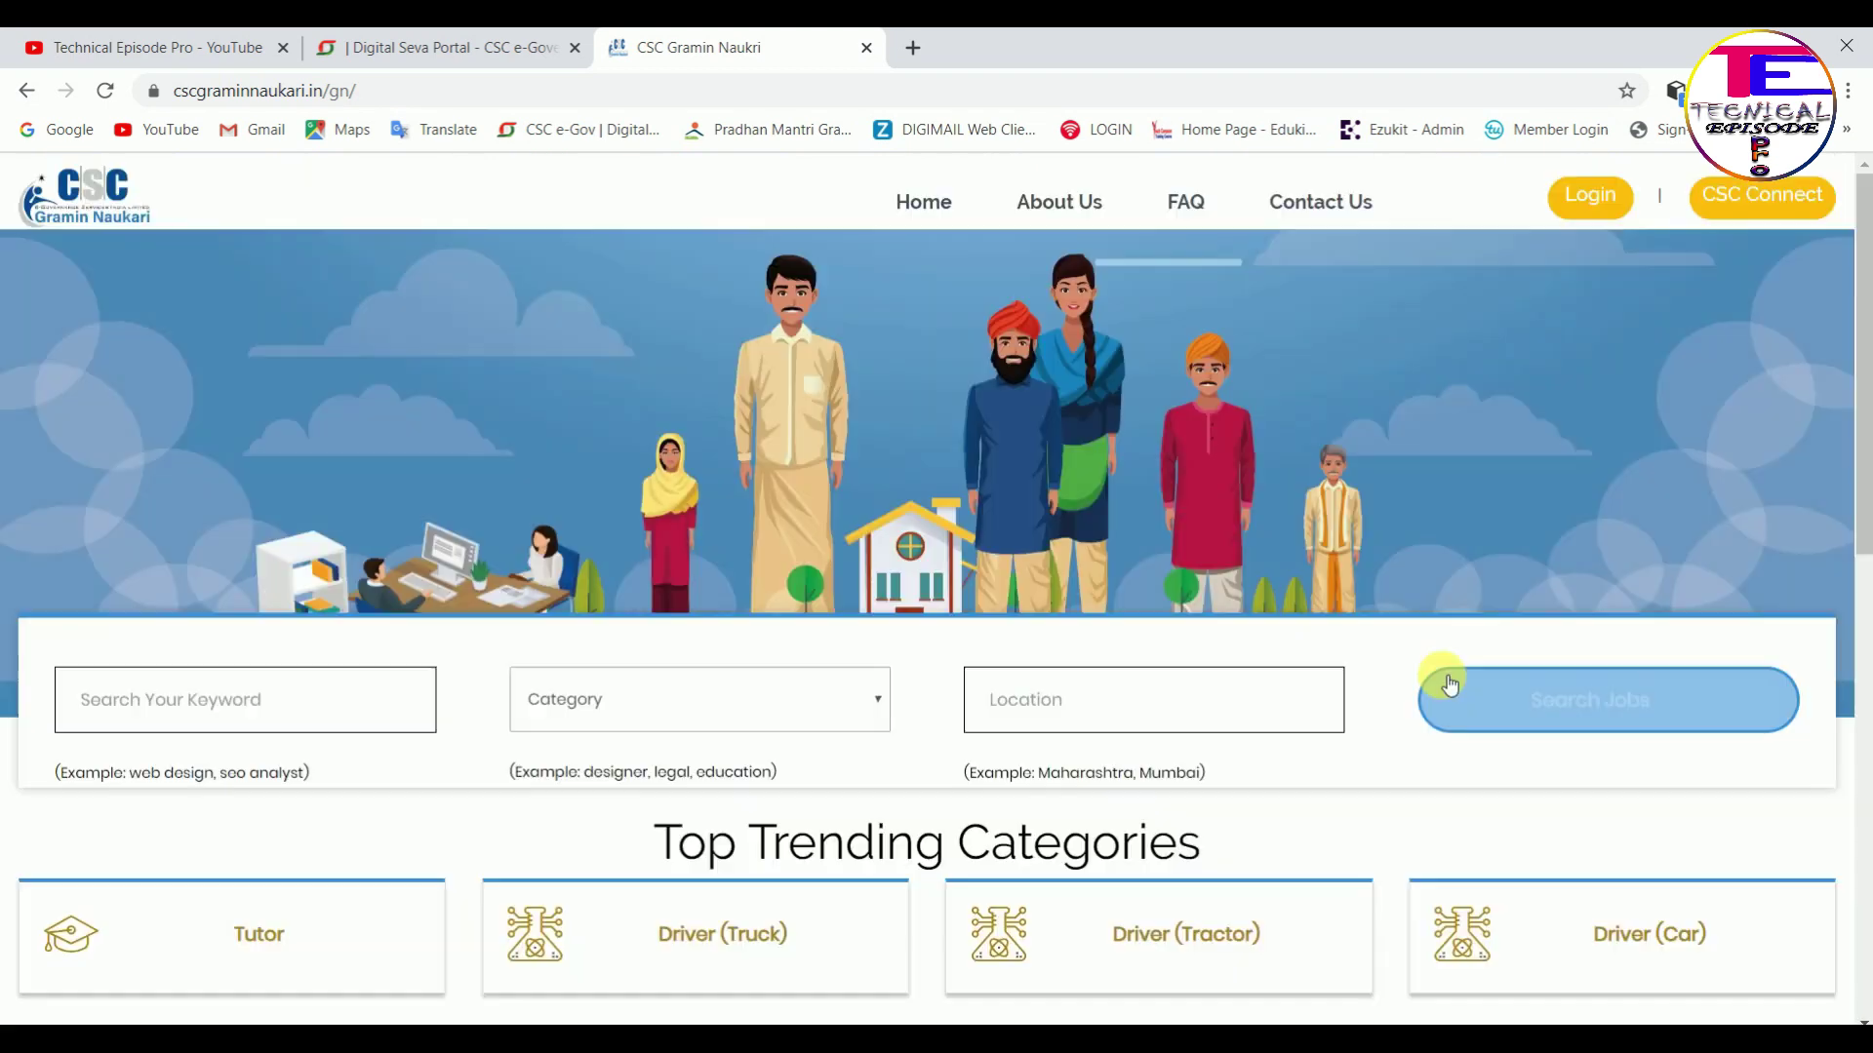